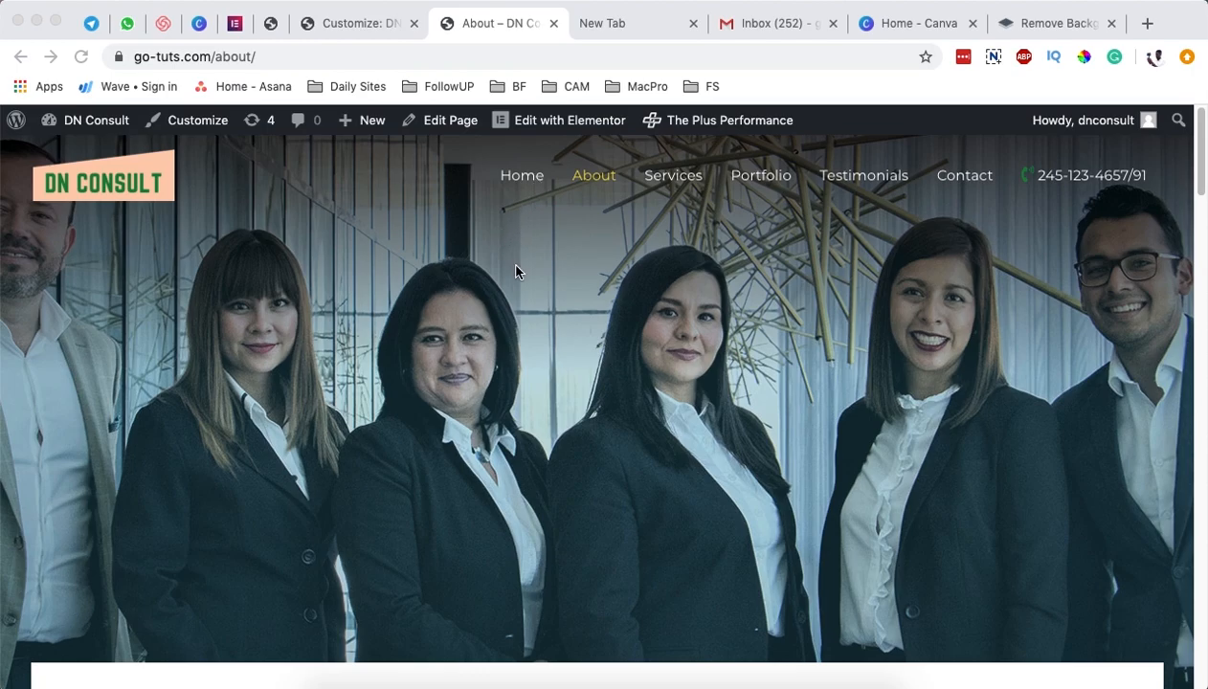
- Look over the top of the site's About page and go to the Home page
{"action": "scroll", "coordinate": [515, 272], "scroll_direction": "down", "scroll_amount": 2}
{"action": "scroll", "coordinate": [515, 272], "scroll_direction": "down", "scroll_amount": 4}
{"action": "scroll", "coordinate": [518, 270], "scroll_direction": "up", "scroll_amount": 10}
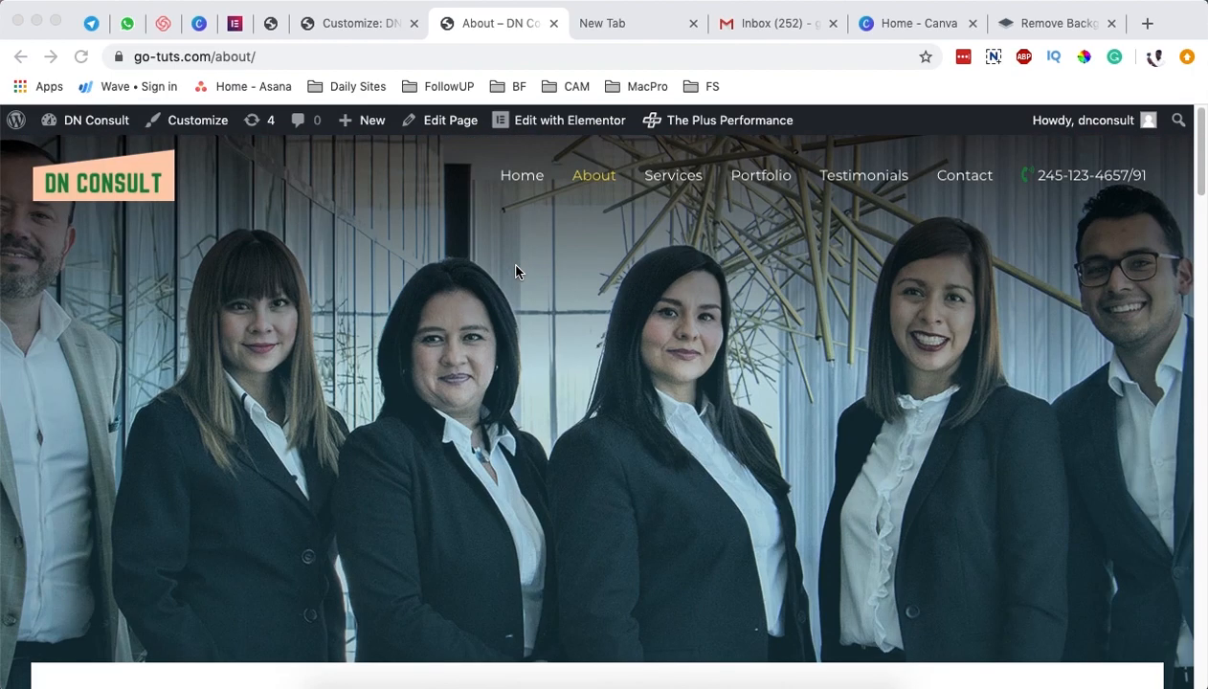
{"action": "left_click", "coordinate": [517, 184]}
{"action": "left_click", "coordinate": [518, 184]}
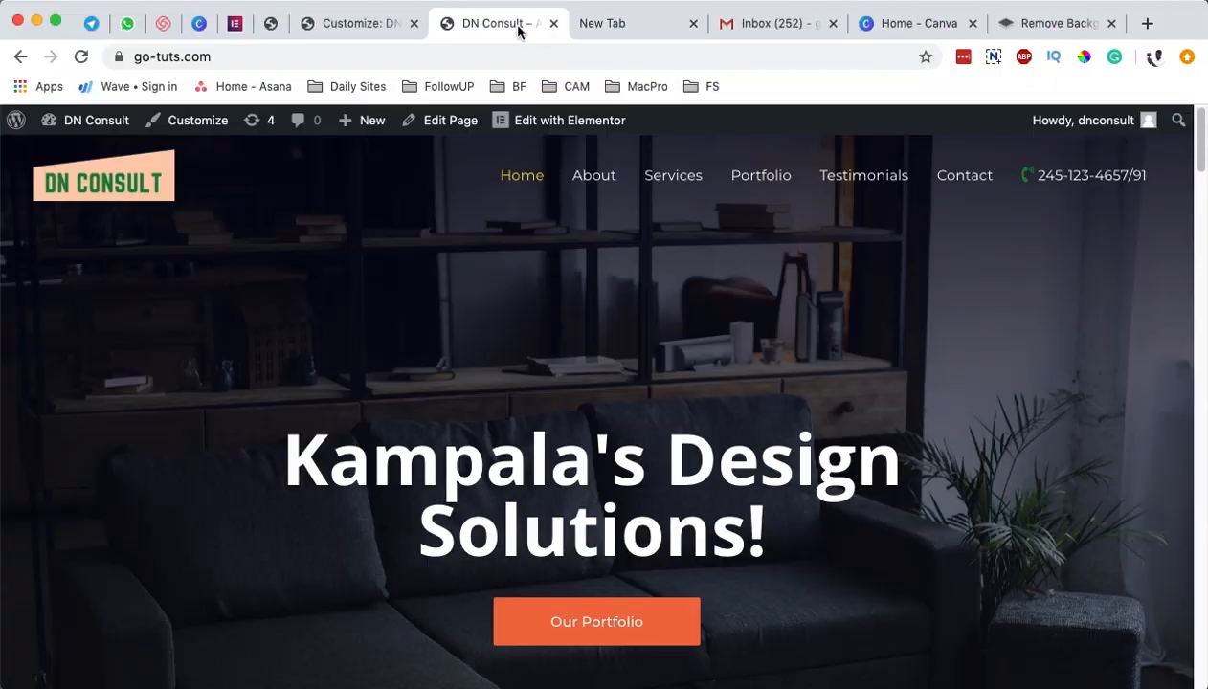
- Open Canva in the empty browser tab through the address gotechug.com/cv
{"action": "left_click", "coordinate": [599, 27]}
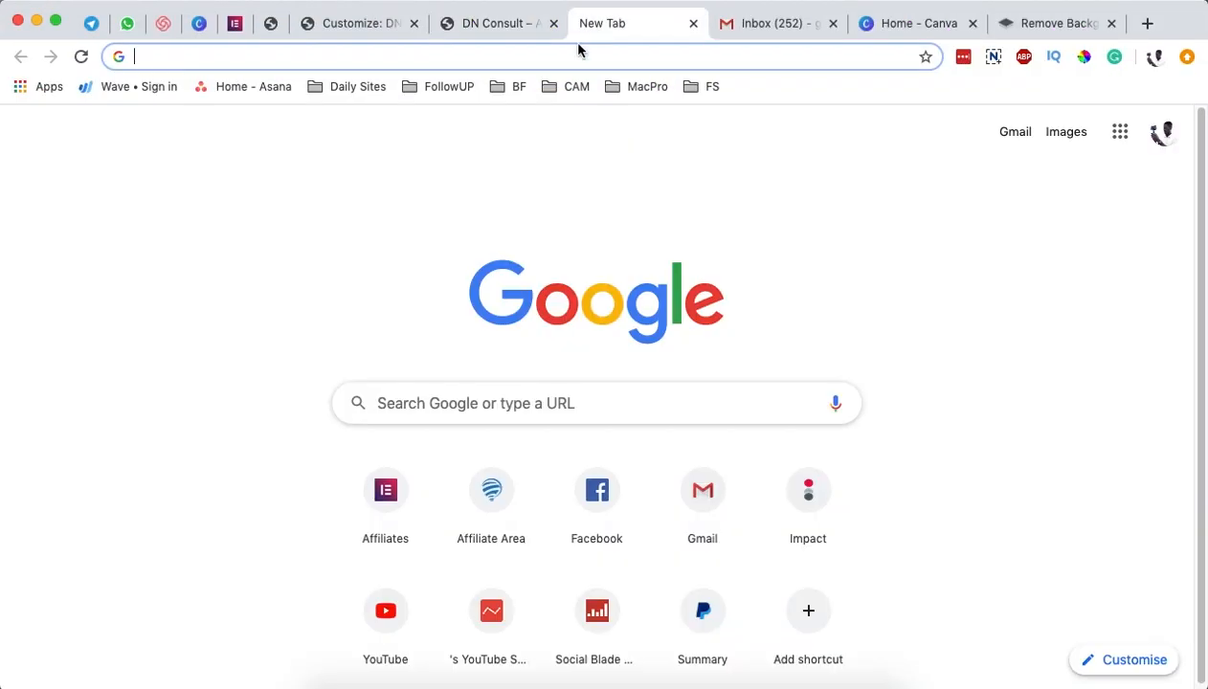
{"action": "type", "text": "got"}
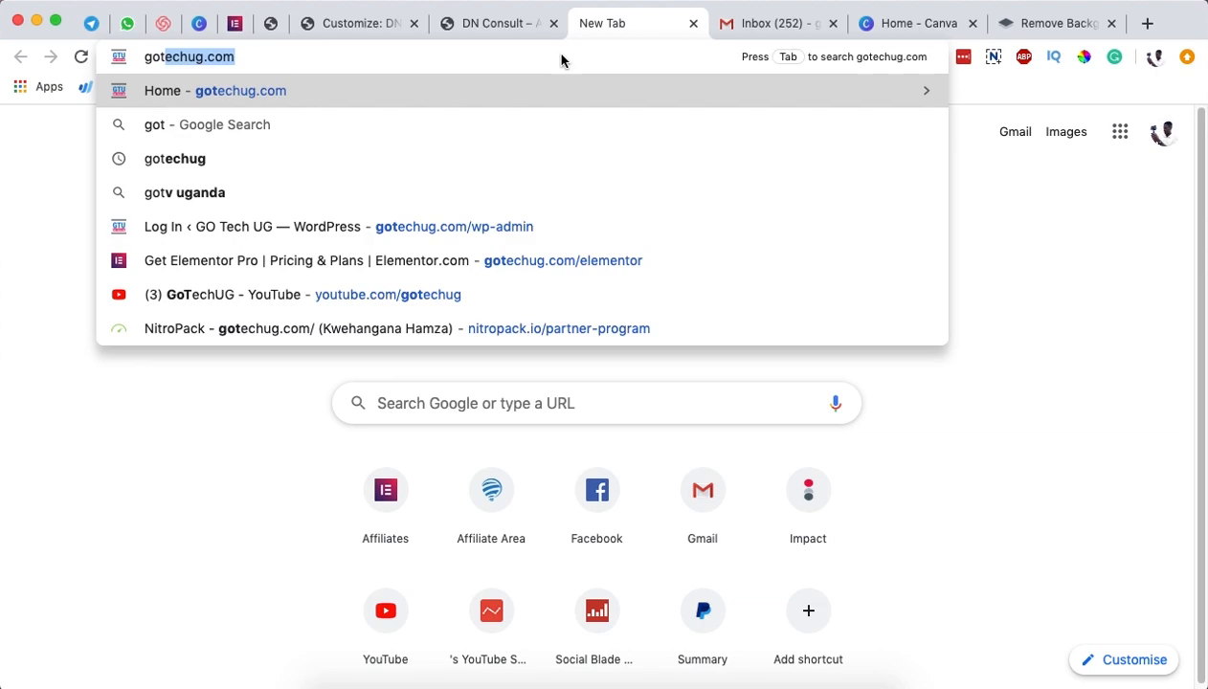
{"action": "key", "text": "Right"}
{"action": "type", "text": "/"}
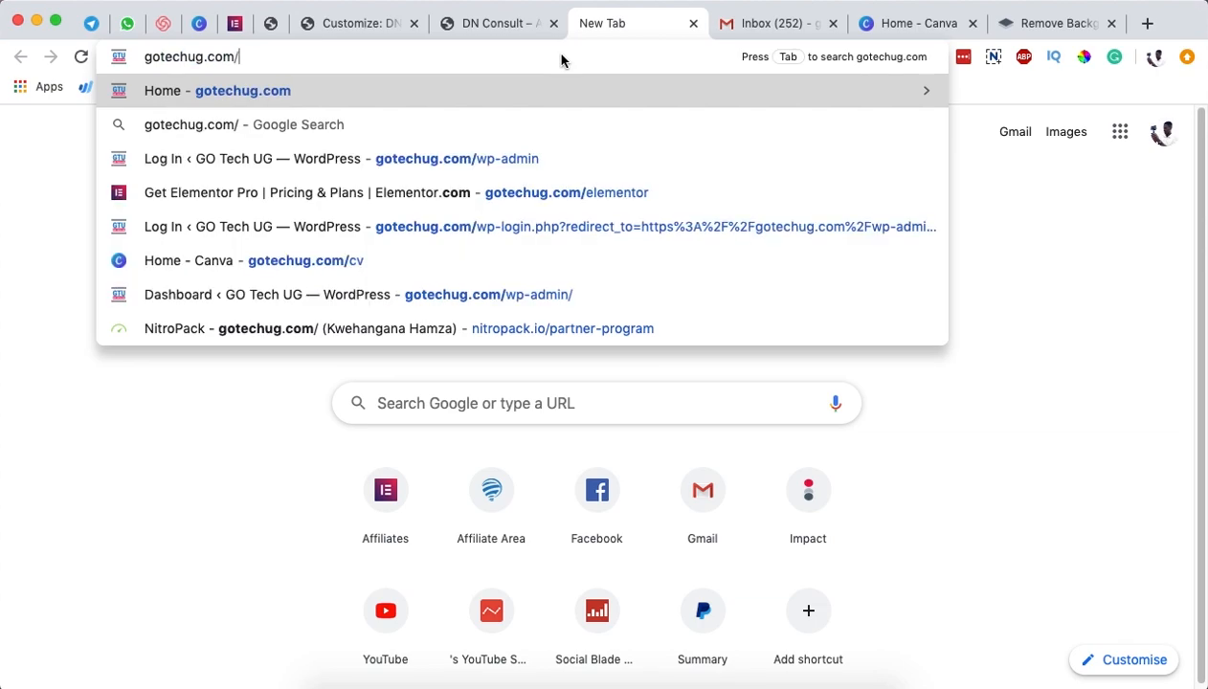
{"action": "type", "text": "cv"}
{"action": "key", "text": "Return"}
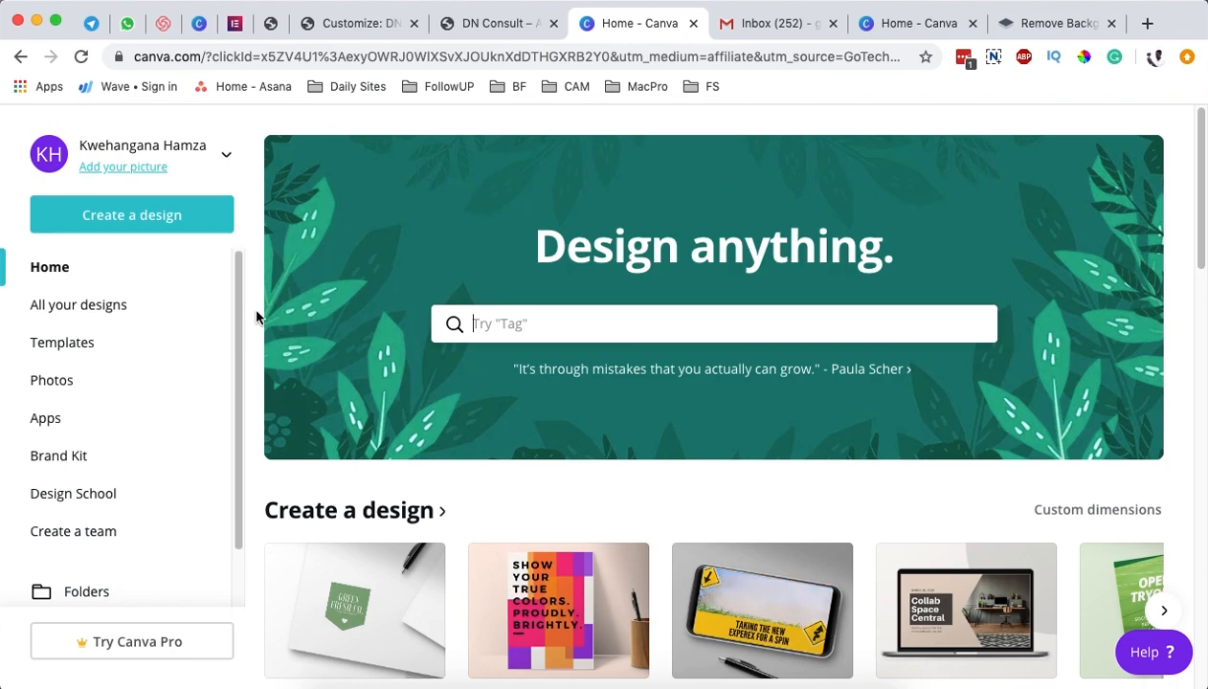
- Create a new blank 500 × 500 px Logo design from the Canva home page
{"action": "scroll", "coordinate": [256, 315], "scroll_direction": "down", "scroll_amount": 2}
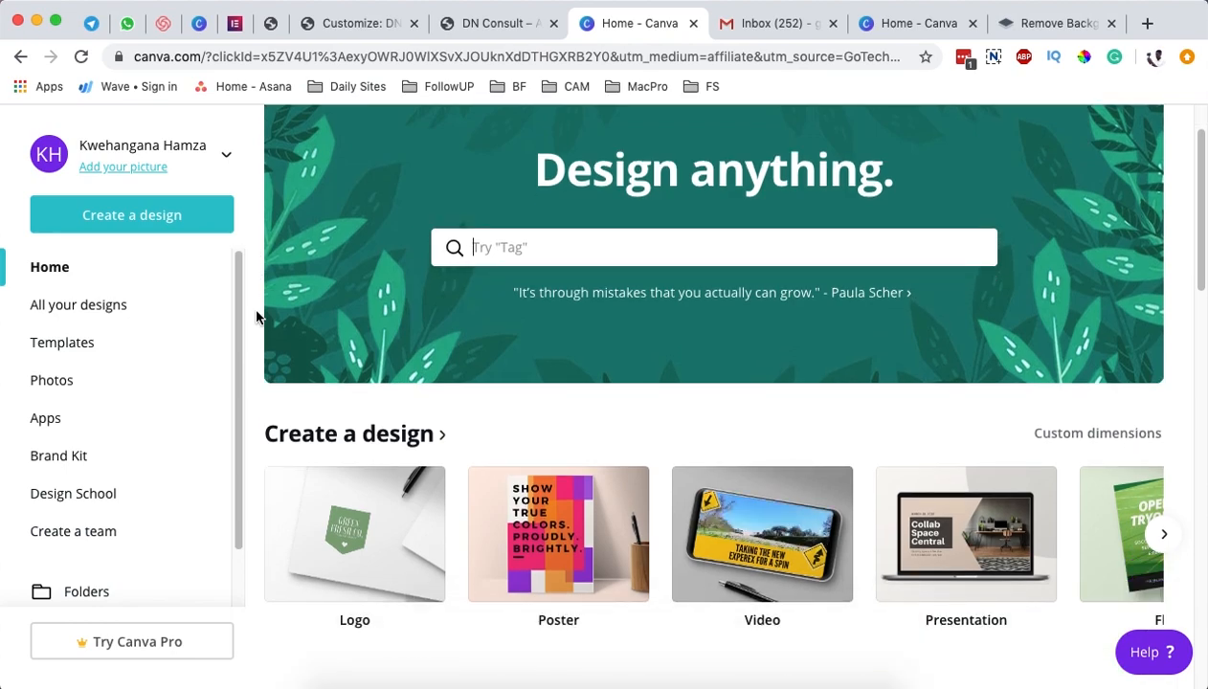
{"action": "scroll", "coordinate": [256, 316], "scroll_direction": "down", "scroll_amount": 3}
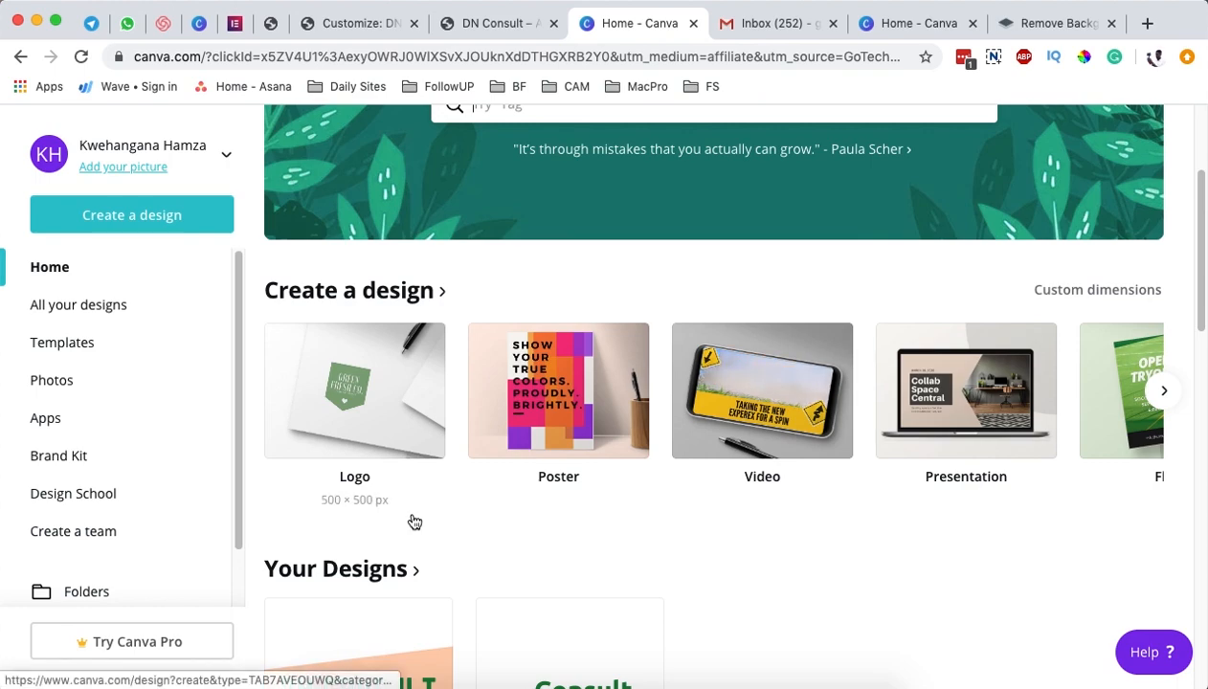
{"action": "left_click", "coordinate": [353, 392]}
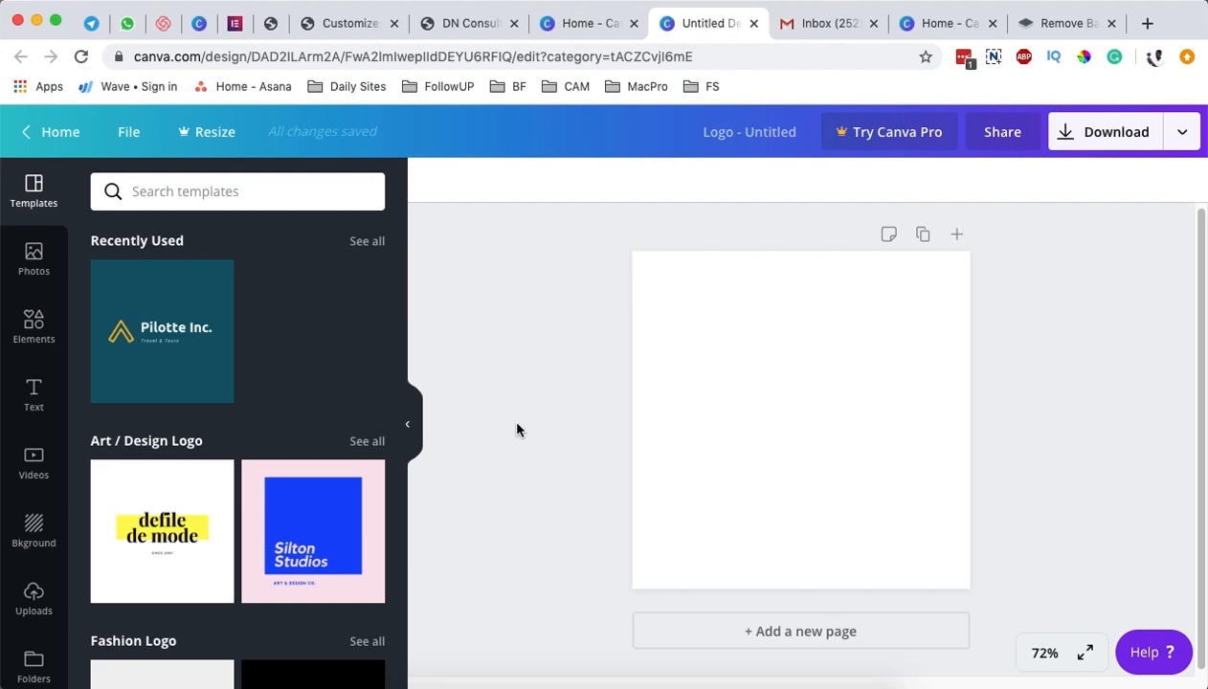
- Browse the logo templates by category, from Art / Design to Food / Drink
{"action": "scroll", "coordinate": [323, 432], "scroll_direction": "down", "scroll_amount": 5}
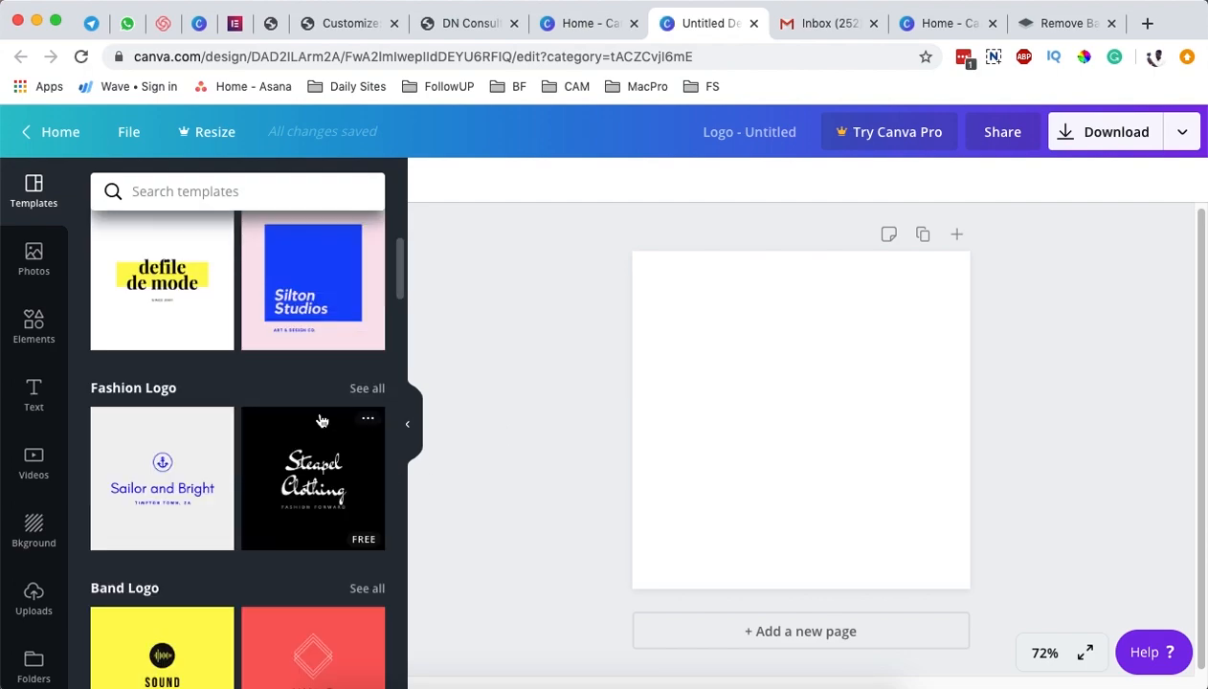
{"action": "scroll", "coordinate": [323, 421], "scroll_direction": "down", "scroll_amount": 3}
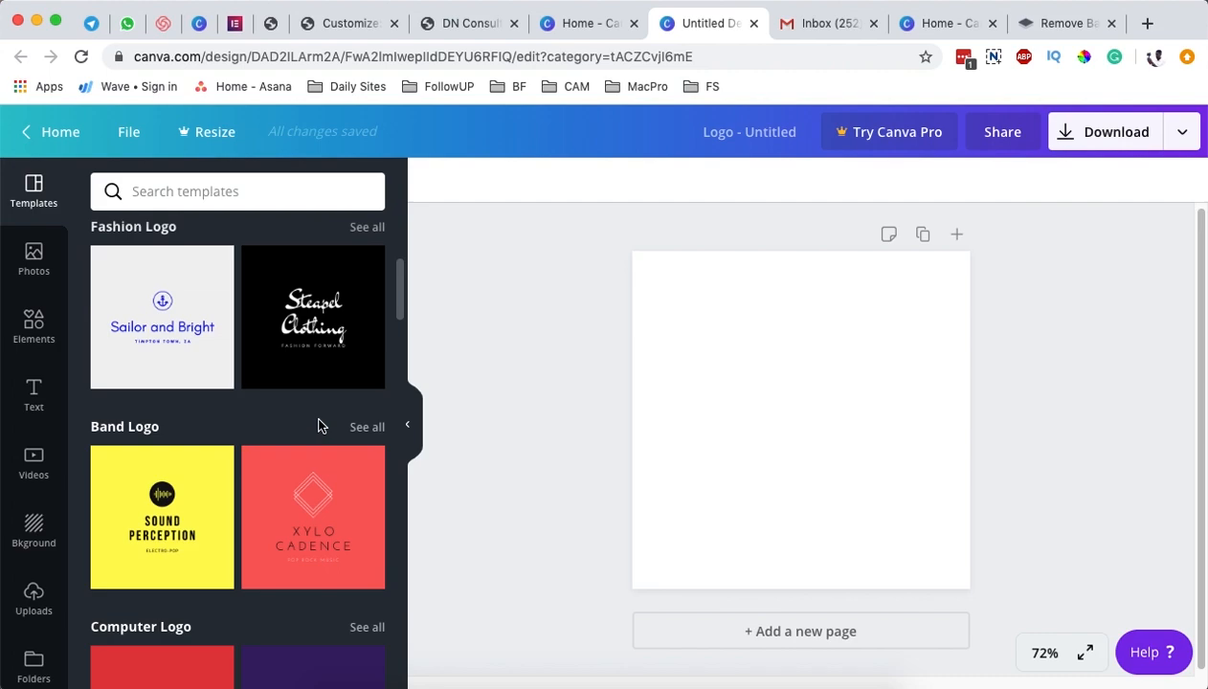
{"action": "scroll", "coordinate": [320, 426], "scroll_direction": "down", "scroll_amount": 2}
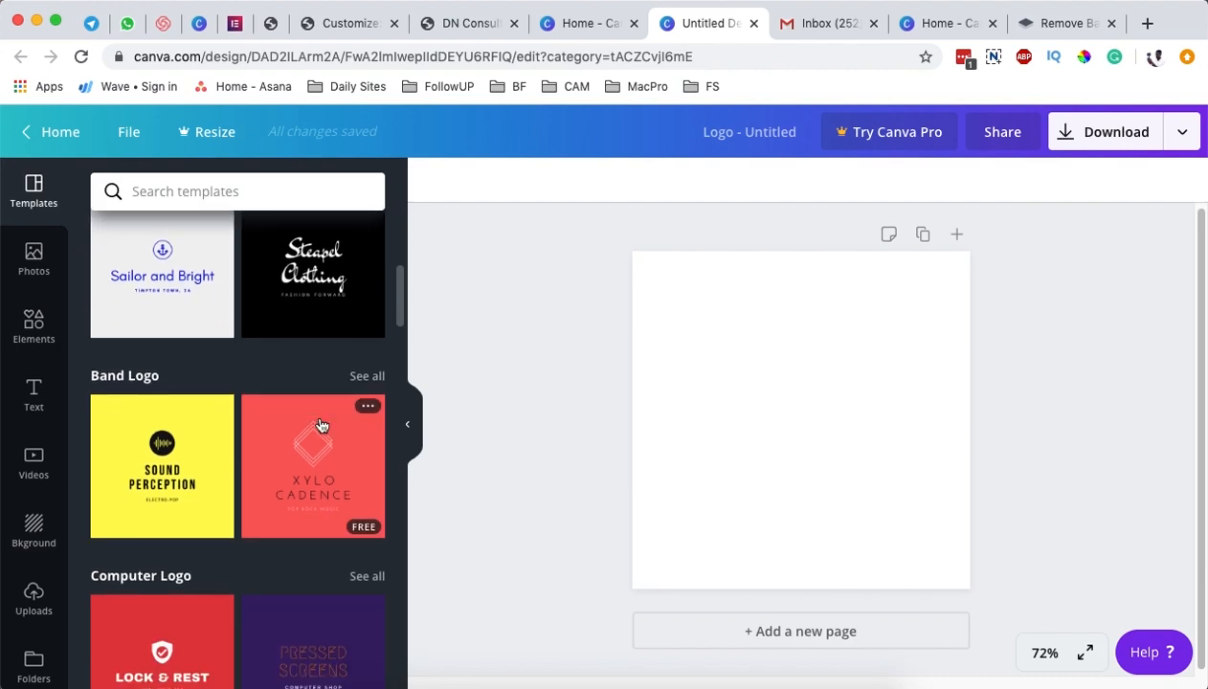
{"action": "scroll", "coordinate": [322, 426], "scroll_direction": "down", "scroll_amount": 4}
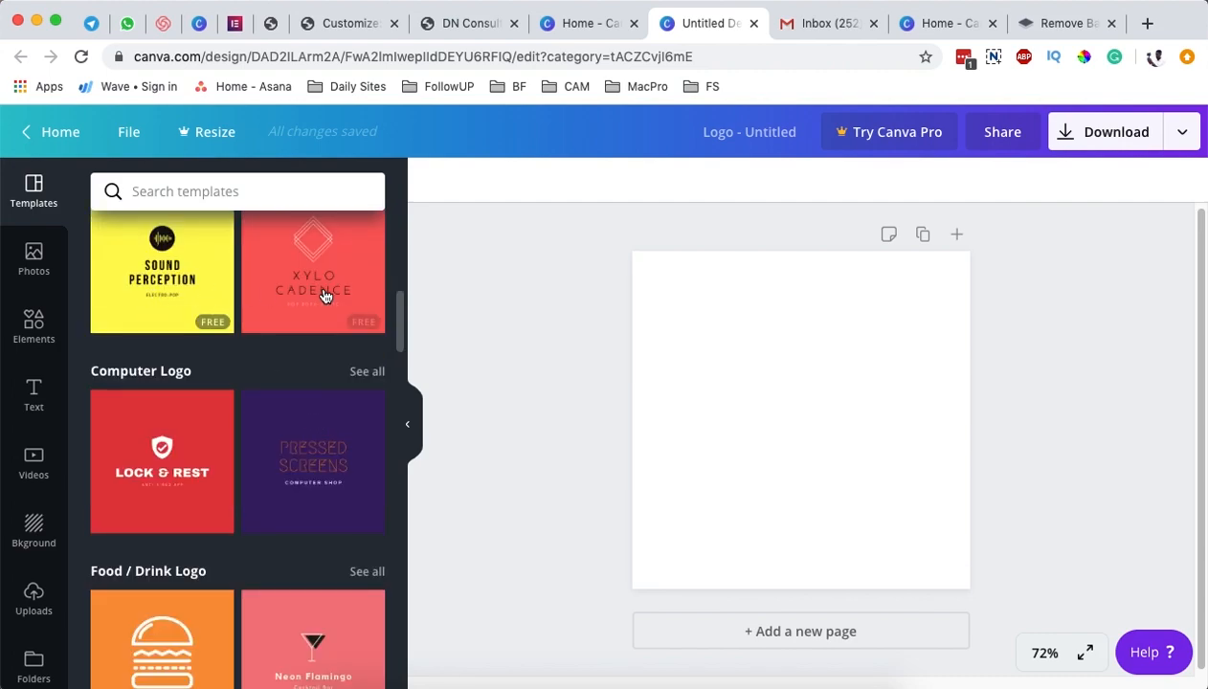
{"action": "scroll", "coordinate": [296, 542], "scroll_direction": "down", "scroll_amount": 2}
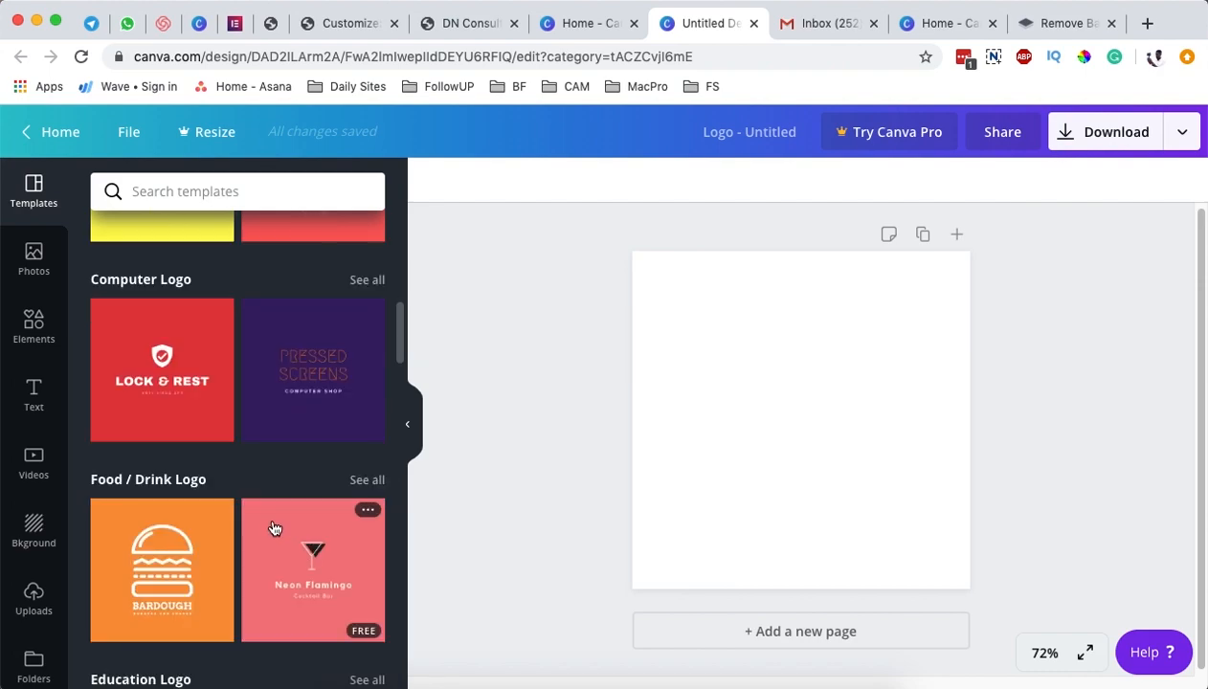
{"action": "scroll", "coordinate": [167, 565], "scroll_direction": "up", "scroll_amount": 8}
{"action": "scroll", "coordinate": [166, 565], "scroll_direction": "up", "scroll_amount": 3}
- Browse the trending stock photos available for the logo design
{"action": "left_click", "coordinate": [32, 251]}
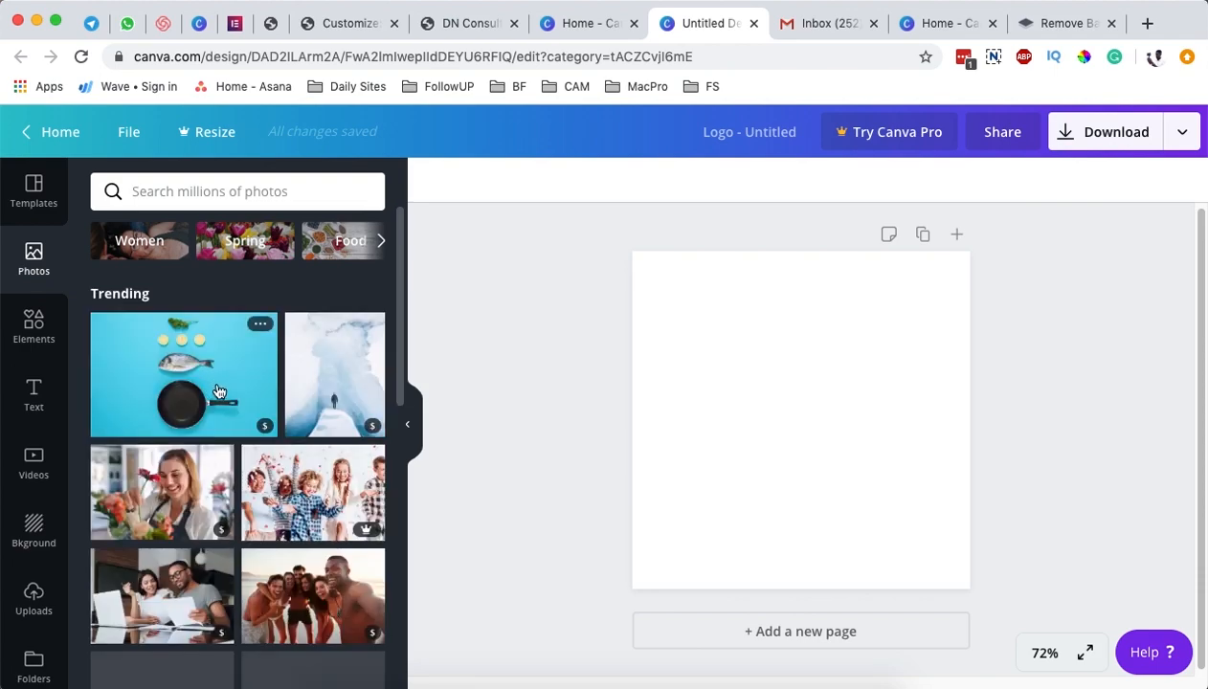
{"action": "scroll", "coordinate": [297, 517], "scroll_direction": "down", "scroll_amount": 3}
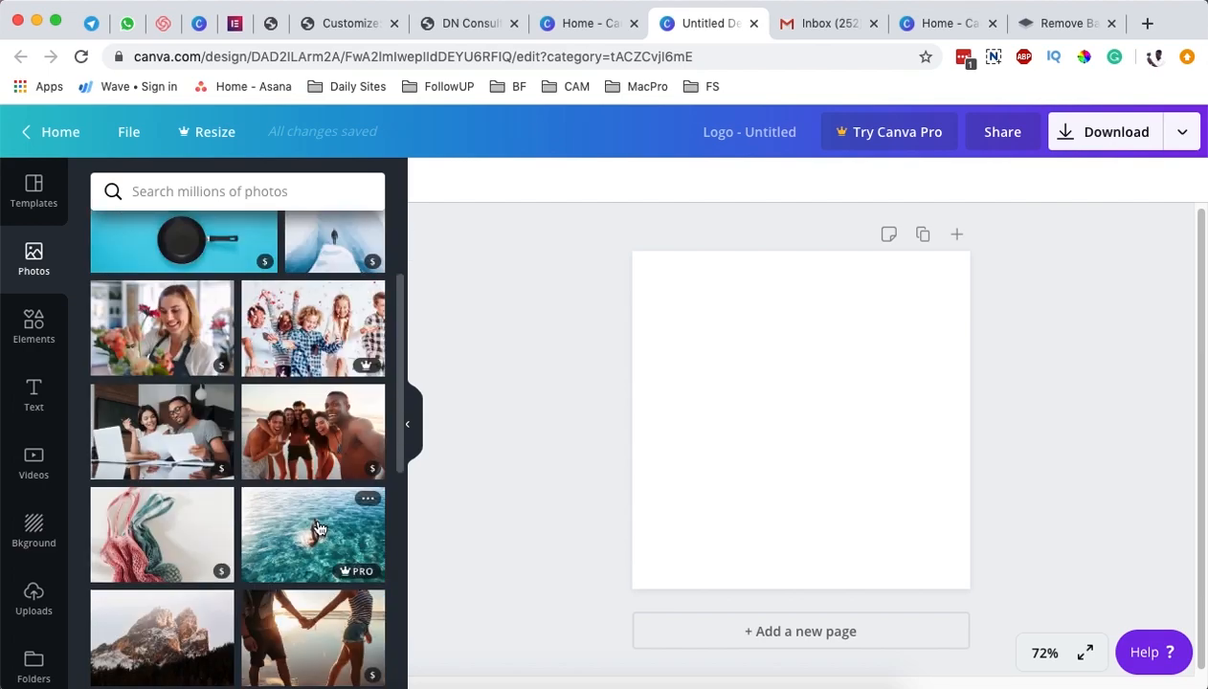
{"action": "scroll", "coordinate": [317, 484], "scroll_direction": "down", "scroll_amount": 2}
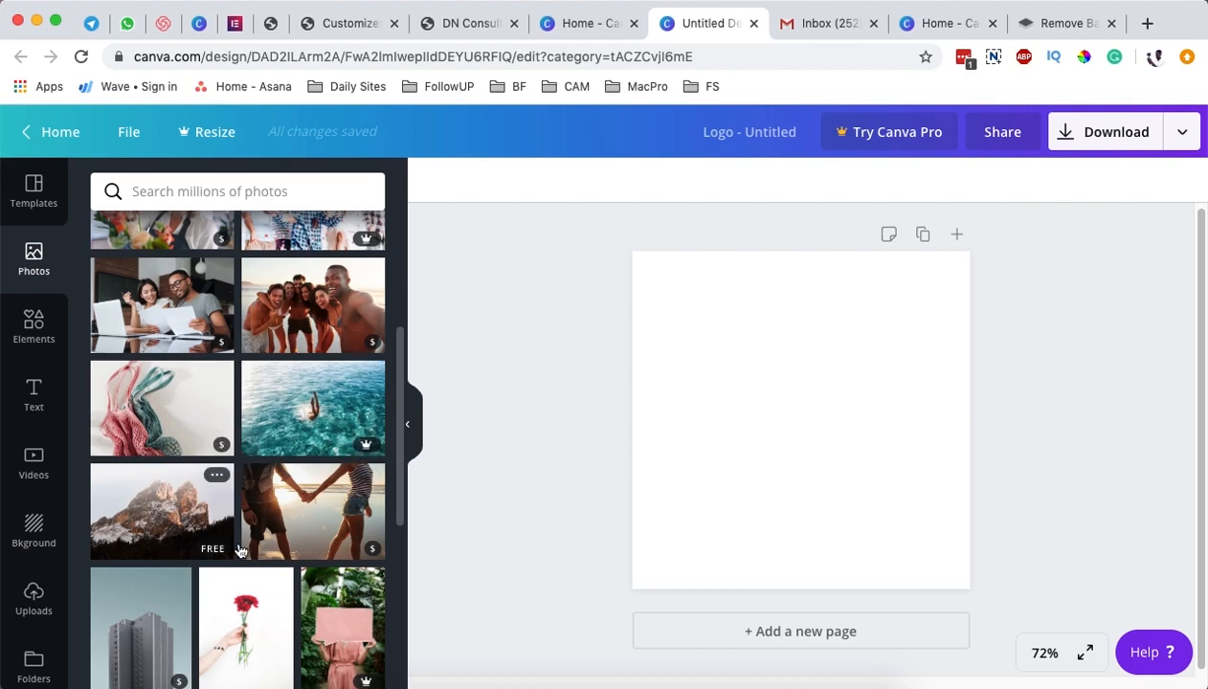
{"action": "scroll", "coordinate": [241, 551], "scroll_direction": "down", "scroll_amount": 3}
- Examine the available design elements, including grids, shapes, frames, stickers and charts
{"action": "left_click", "coordinate": [34, 335]}
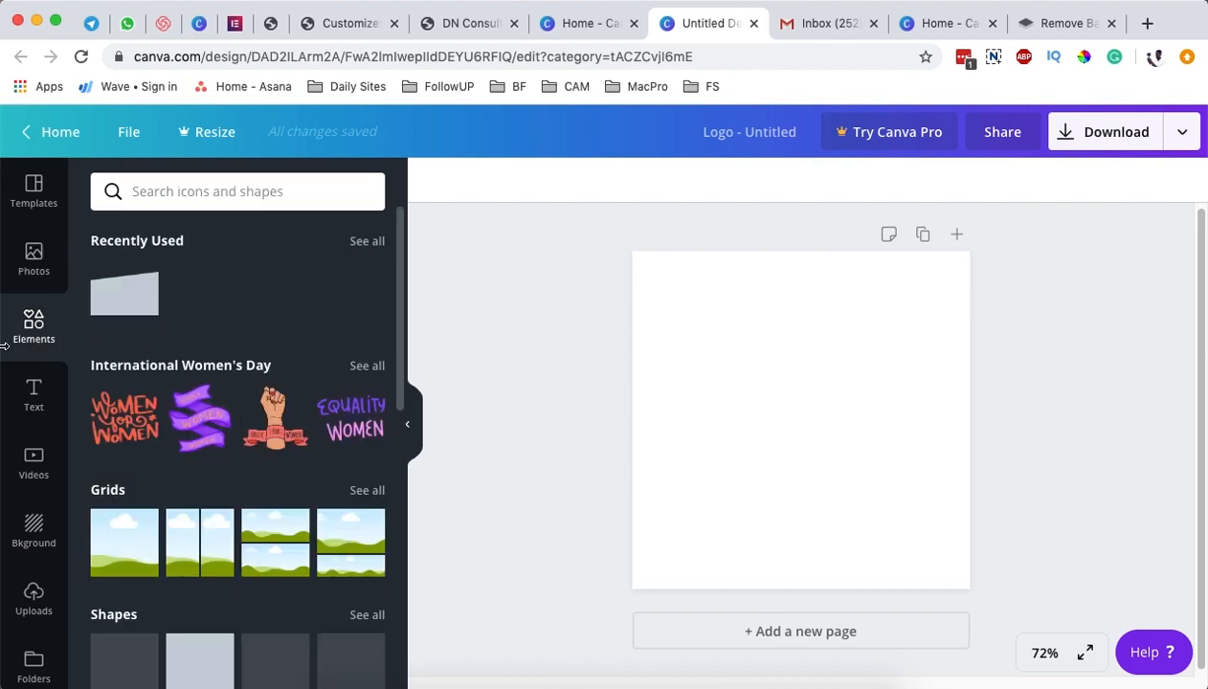
{"action": "scroll", "coordinate": [261, 492], "scroll_direction": "down", "scroll_amount": 3}
{"action": "scroll", "coordinate": [261, 492], "scroll_direction": "down", "scroll_amount": 6}
{"action": "scroll", "coordinate": [213, 471], "scroll_direction": "up", "scroll_amount": 9}
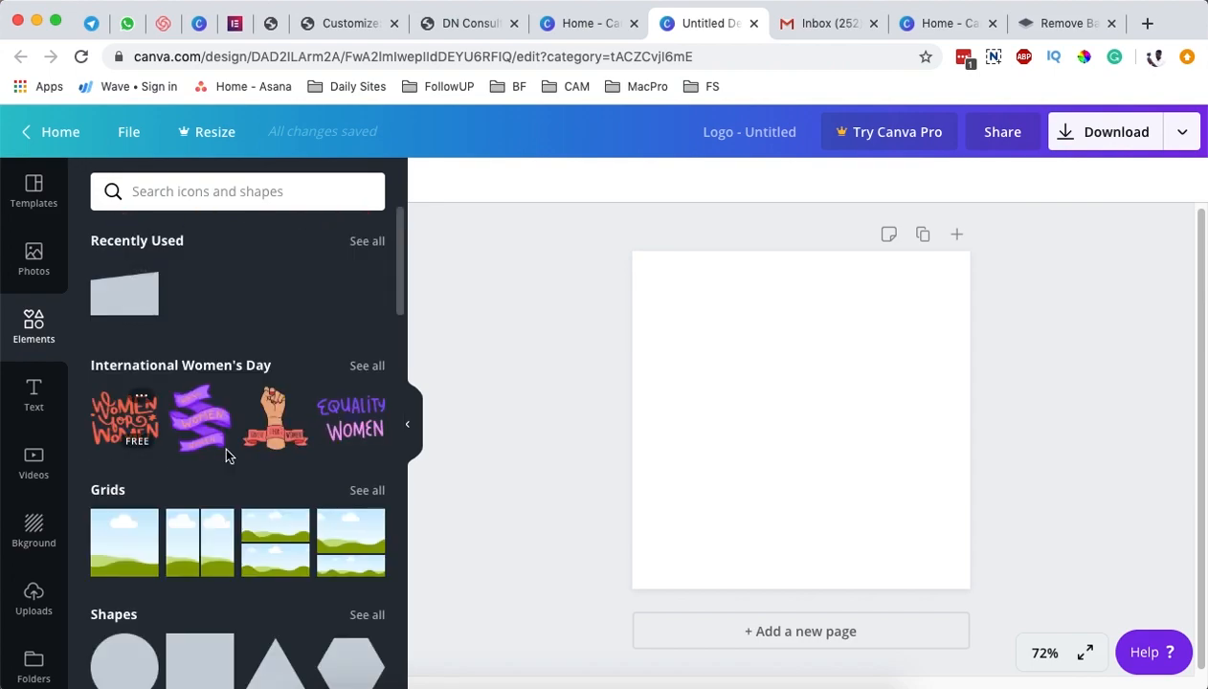
{"action": "scroll", "coordinate": [263, 513], "scroll_direction": "down", "scroll_amount": 15}
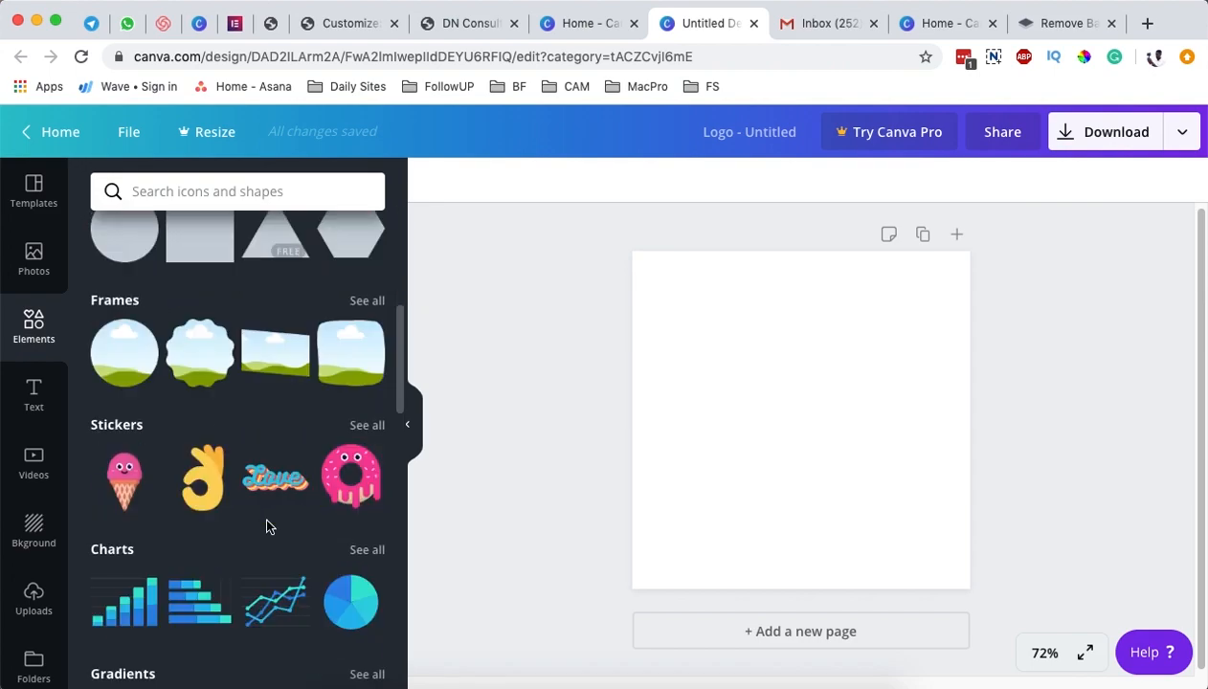
{"action": "scroll", "coordinate": [290, 528], "scroll_direction": "down", "scroll_amount": 2}
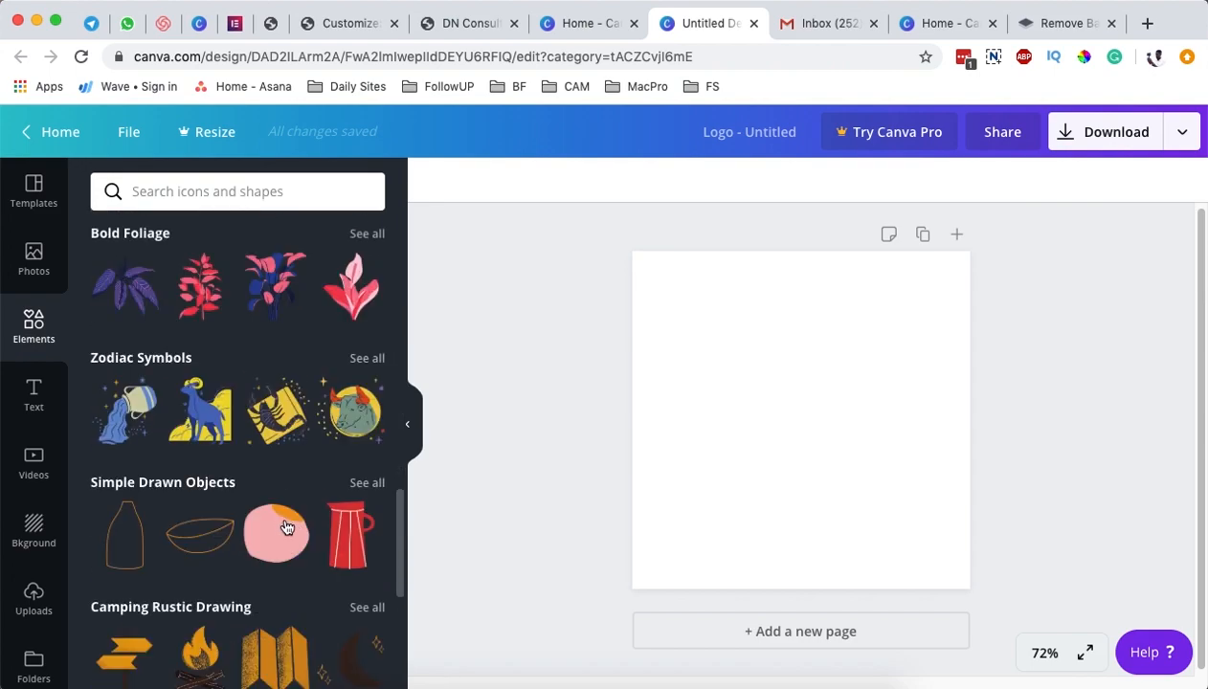
- Examine the text options and browse the ready-made font combinations
{"action": "left_click", "coordinate": [25, 400]}
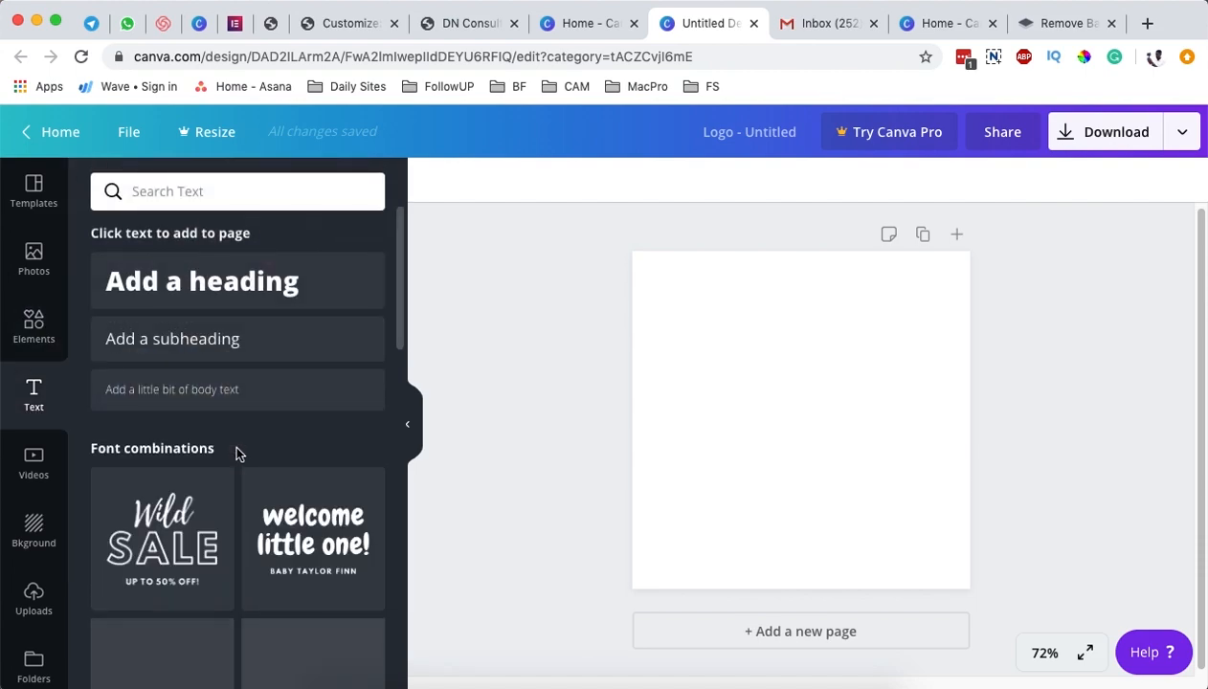
{"action": "scroll", "coordinate": [211, 507], "scroll_direction": "down", "scroll_amount": 3}
{"action": "scroll", "coordinate": [202, 524], "scroll_direction": "down", "scroll_amount": 3}
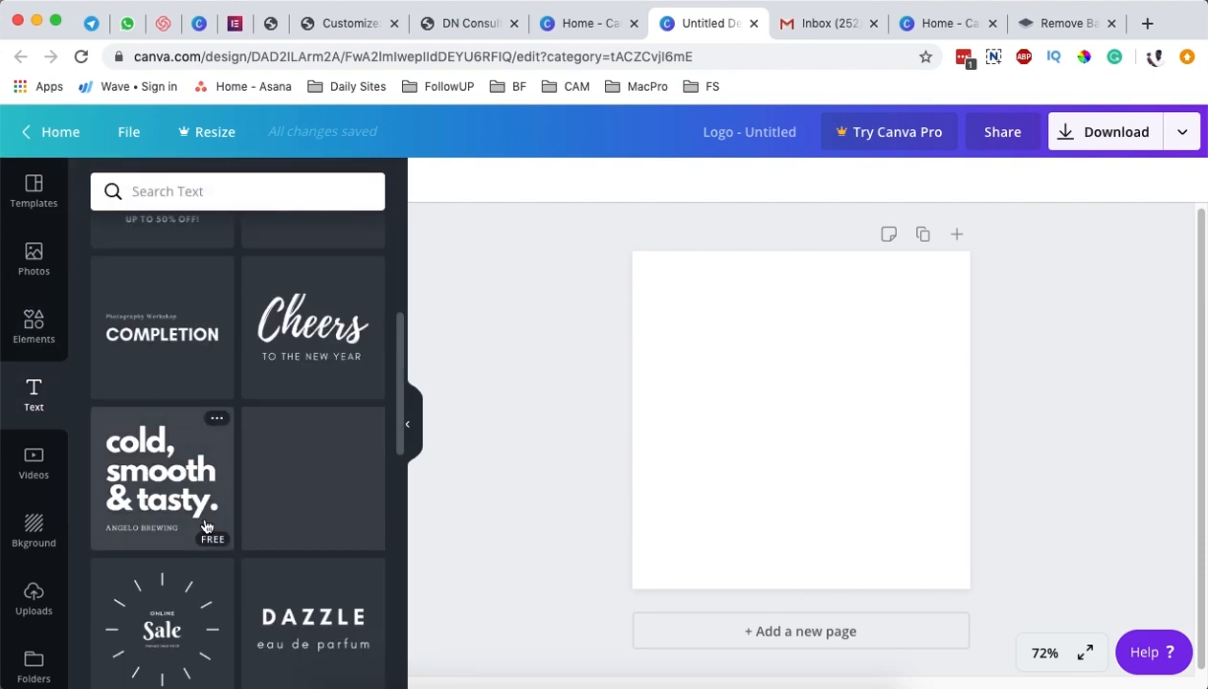
{"action": "scroll", "coordinate": [194, 514], "scroll_direction": "down", "scroll_amount": 10}
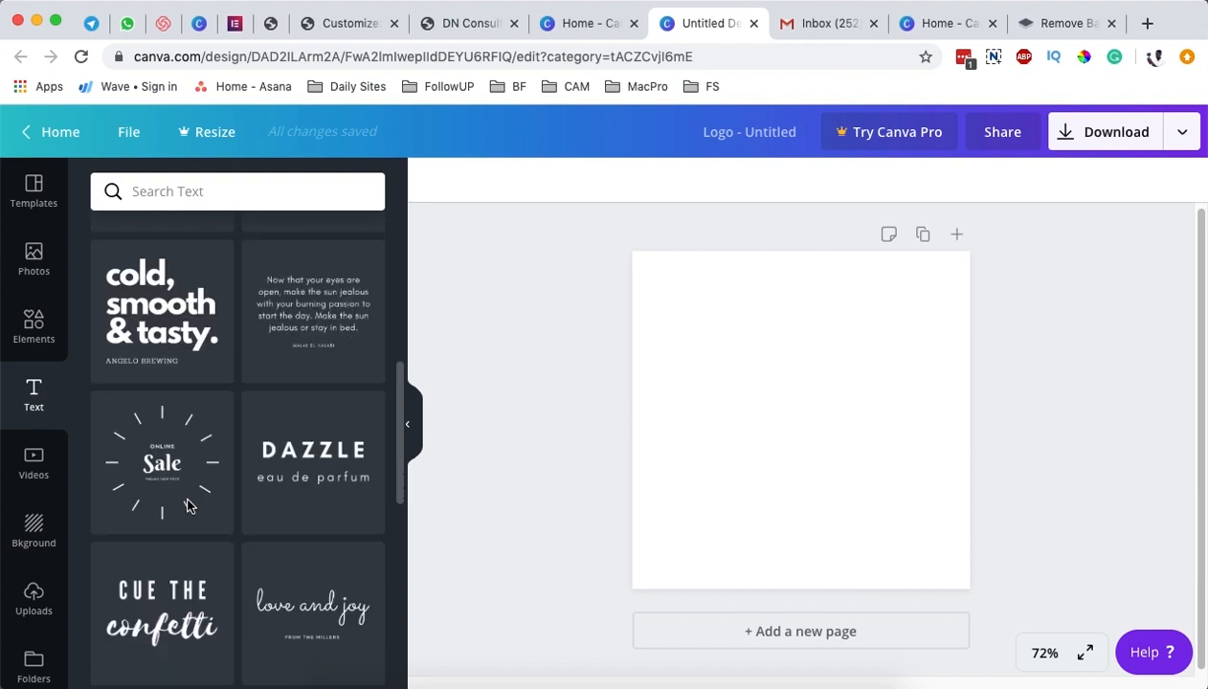
{"action": "scroll", "coordinate": [233, 528], "scroll_direction": "down", "scroll_amount": 7}
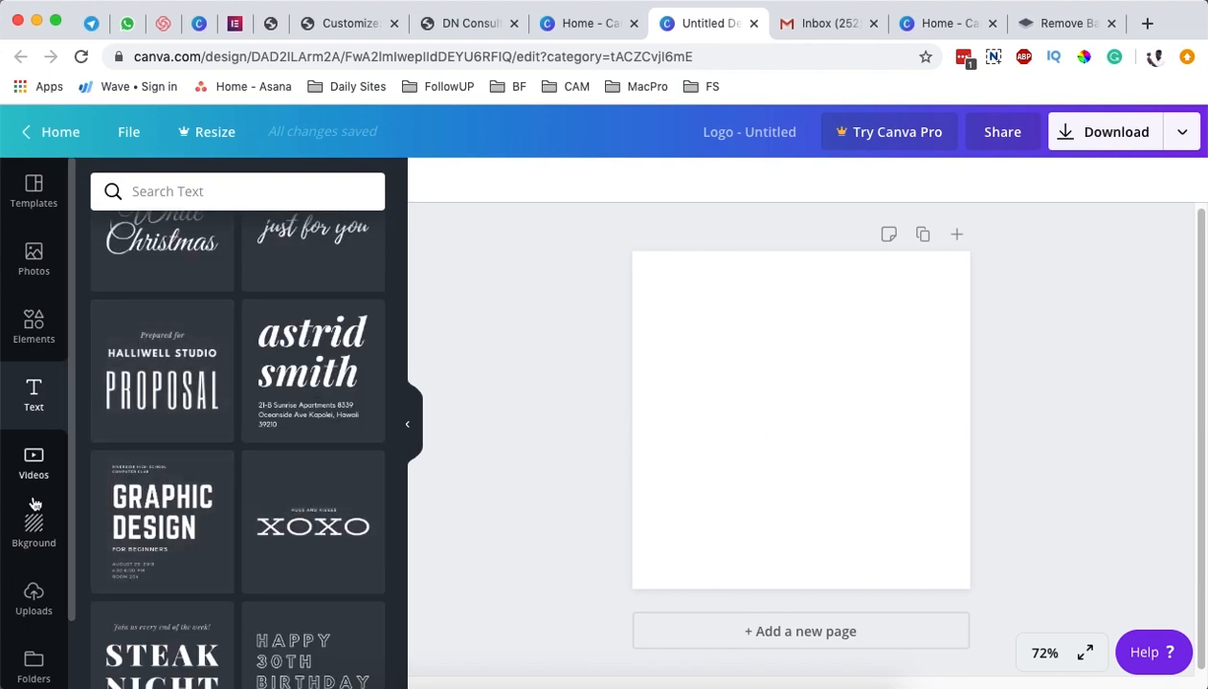
- Look through the available backgrounds, the uploaded images and videos, and the design folders
{"action": "left_click", "coordinate": [58, 551]}
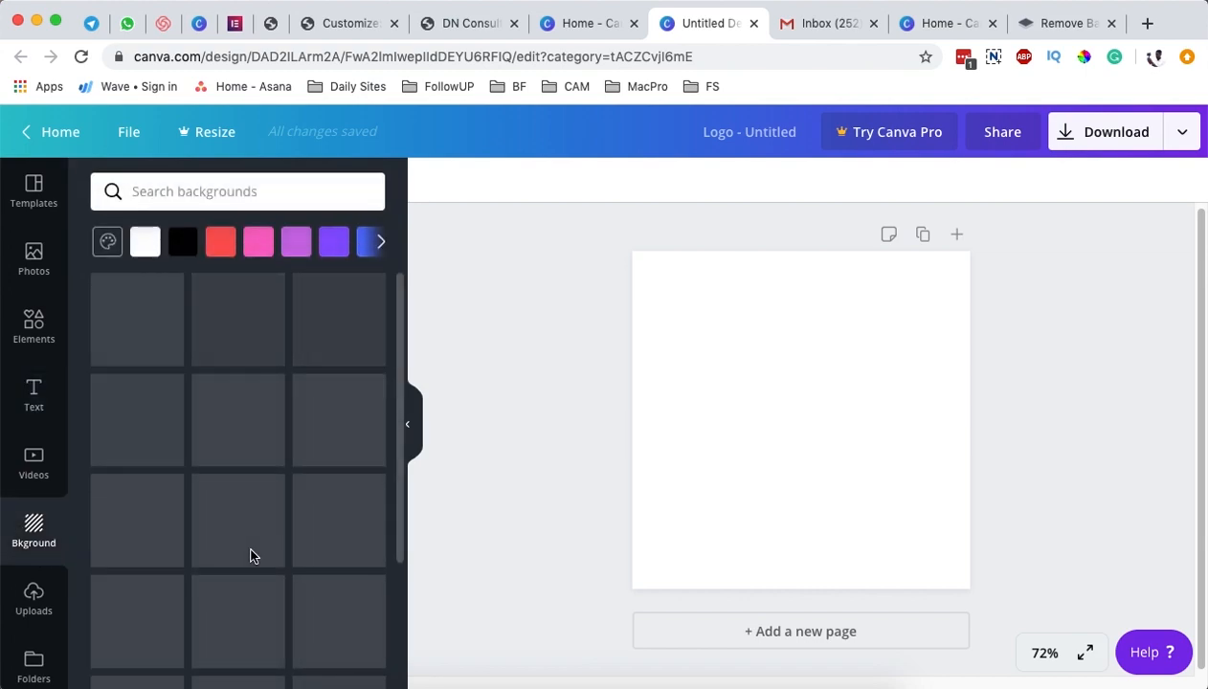
{"action": "scroll", "coordinate": [237, 449], "scroll_direction": "down", "scroll_amount": 5}
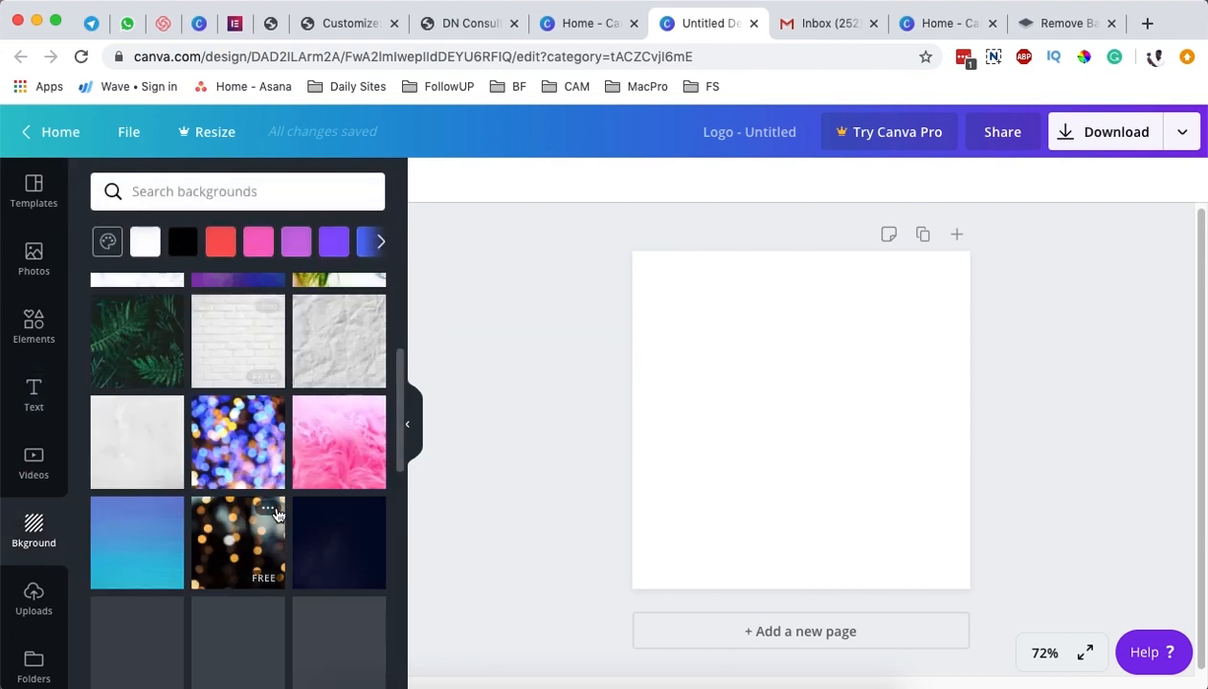
{"action": "left_click", "coordinate": [34, 597]}
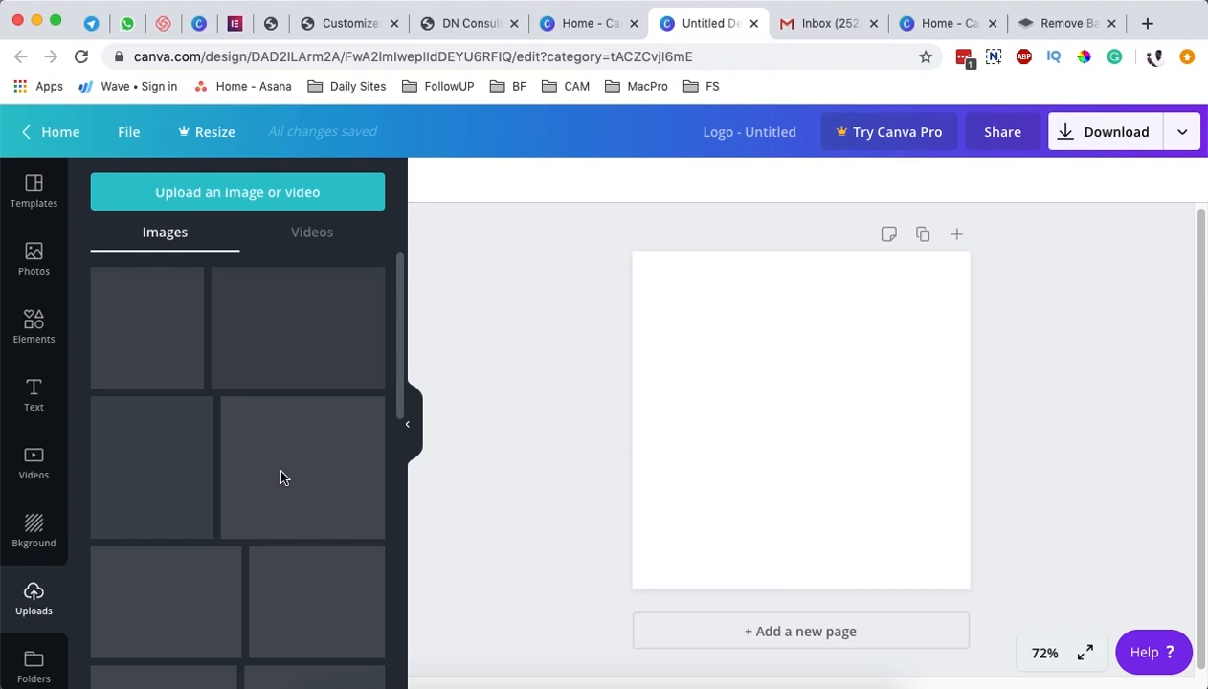
{"action": "left_click", "coordinate": [321, 244]}
{"action": "scroll", "coordinate": [40, 579], "scroll_direction": "down", "scroll_amount": 2}
{"action": "left_click", "coordinate": [34, 586]}
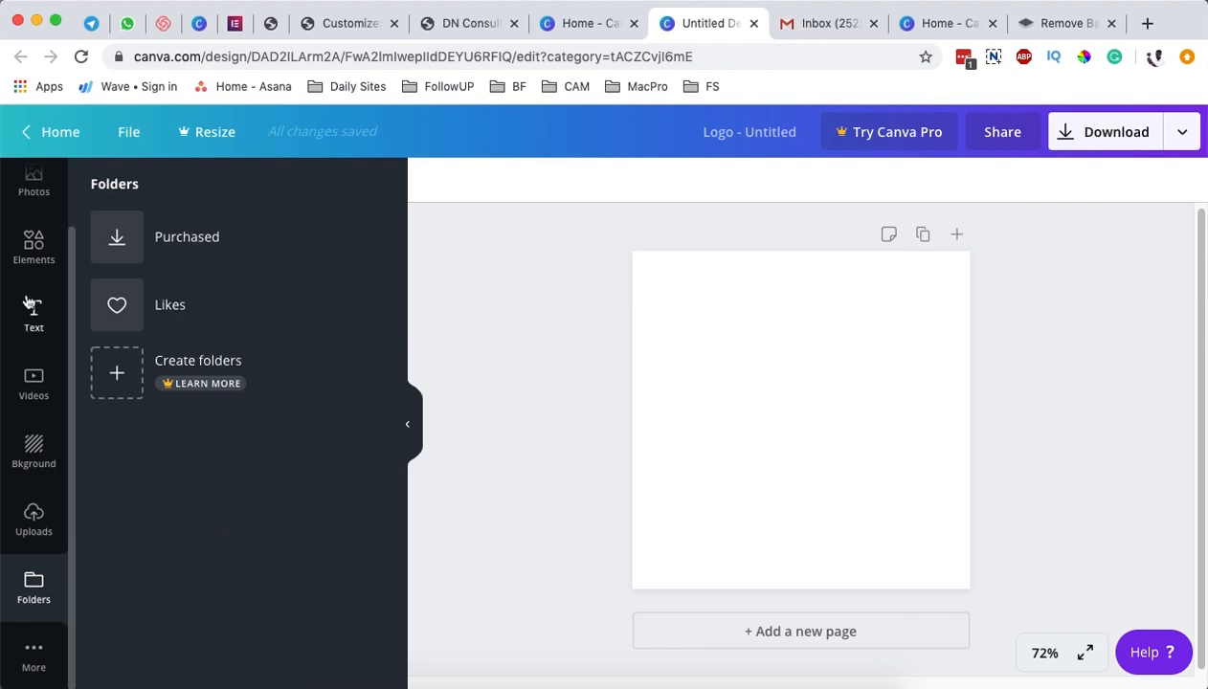
- Return to the logo templates and browse the categories down to Basketball and Attorney / Law
{"action": "scroll", "coordinate": [34, 250], "scroll_direction": "up", "scroll_amount": 2}
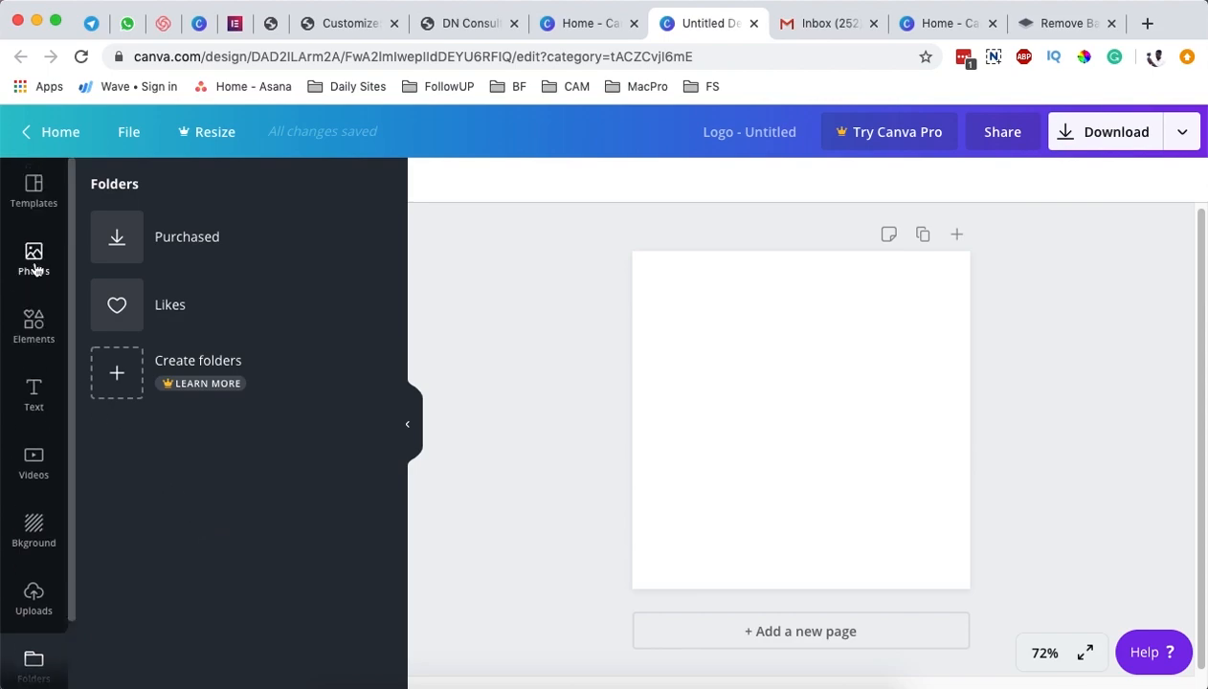
{"action": "left_click", "coordinate": [33, 189]}
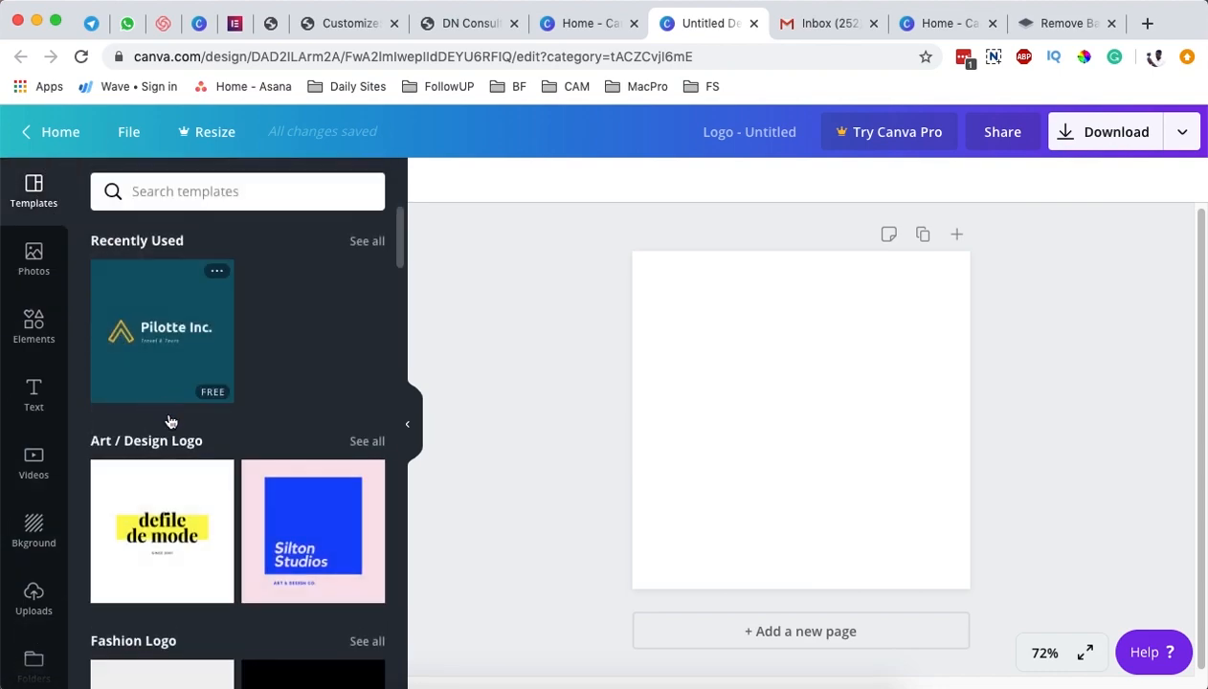
{"action": "scroll", "coordinate": [281, 442], "scroll_direction": "down", "scroll_amount": 8}
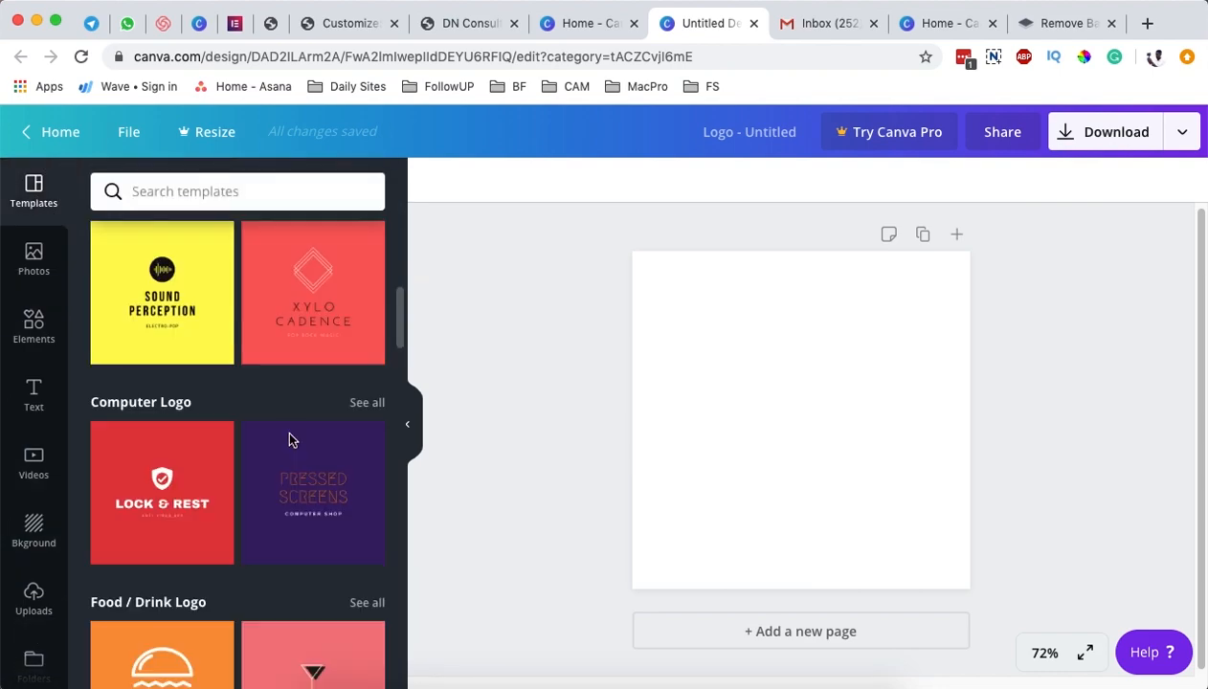
{"action": "scroll", "coordinate": [292, 440], "scroll_direction": "down", "scroll_amount": 5}
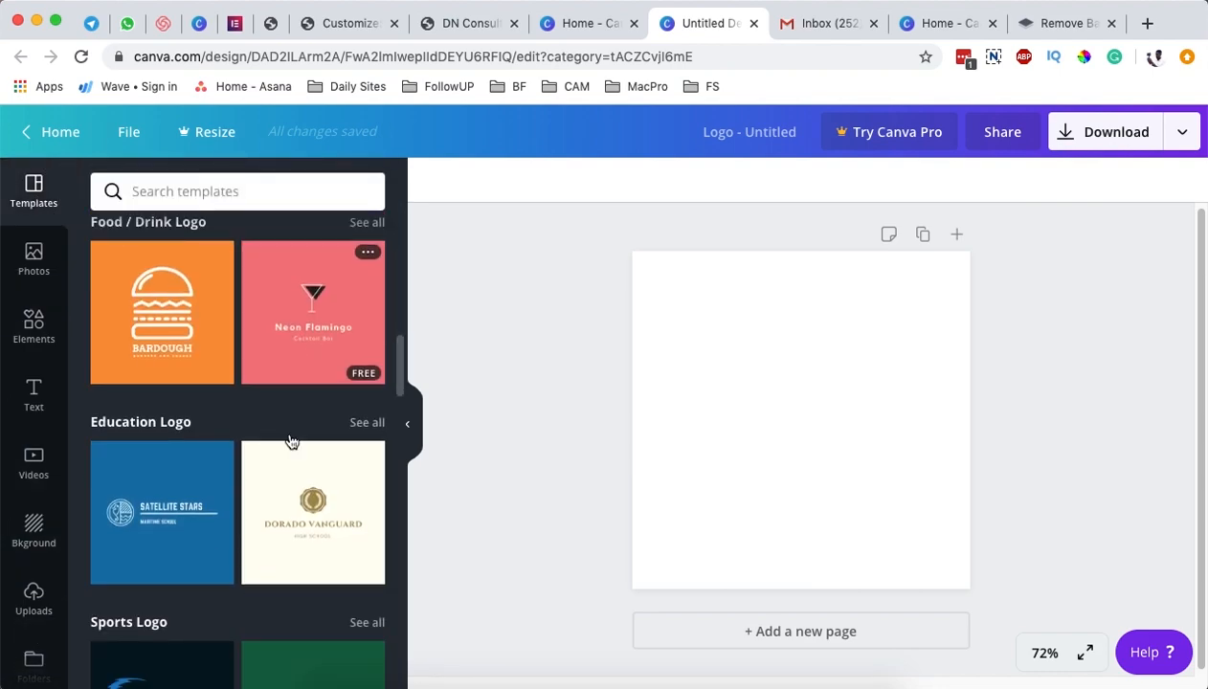
{"action": "scroll", "coordinate": [292, 440], "scroll_direction": "down", "scroll_amount": 15}
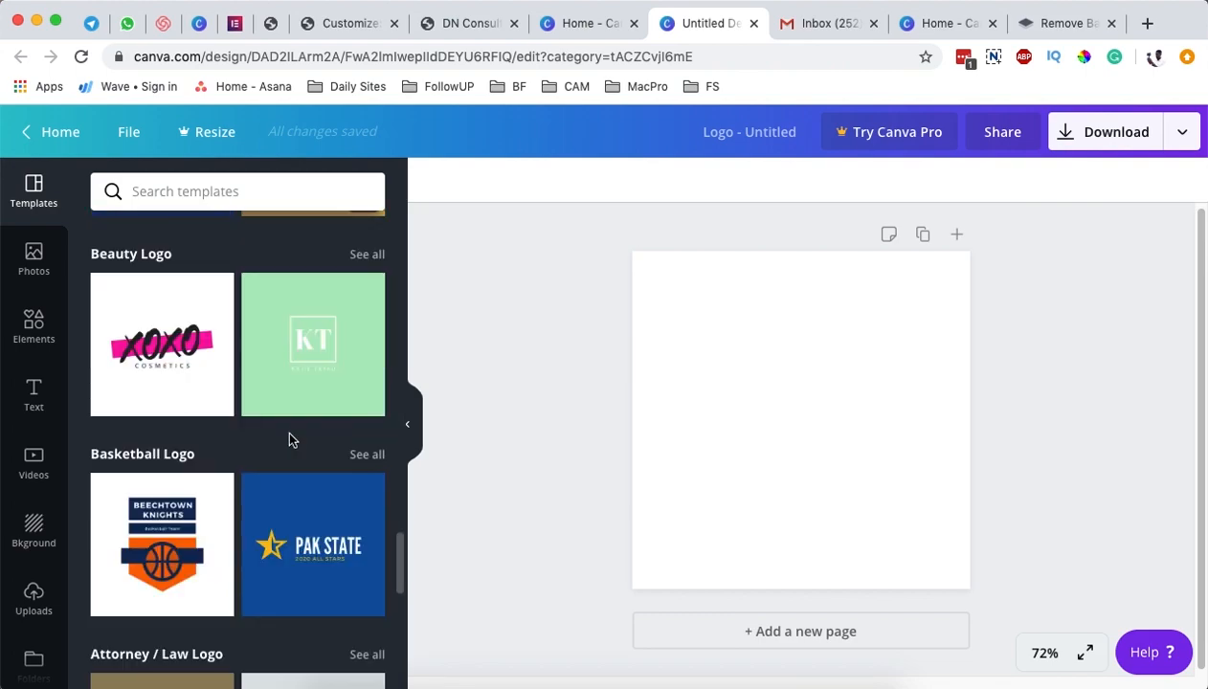
{"action": "scroll", "coordinate": [292, 440], "scroll_direction": "down", "scroll_amount": 2}
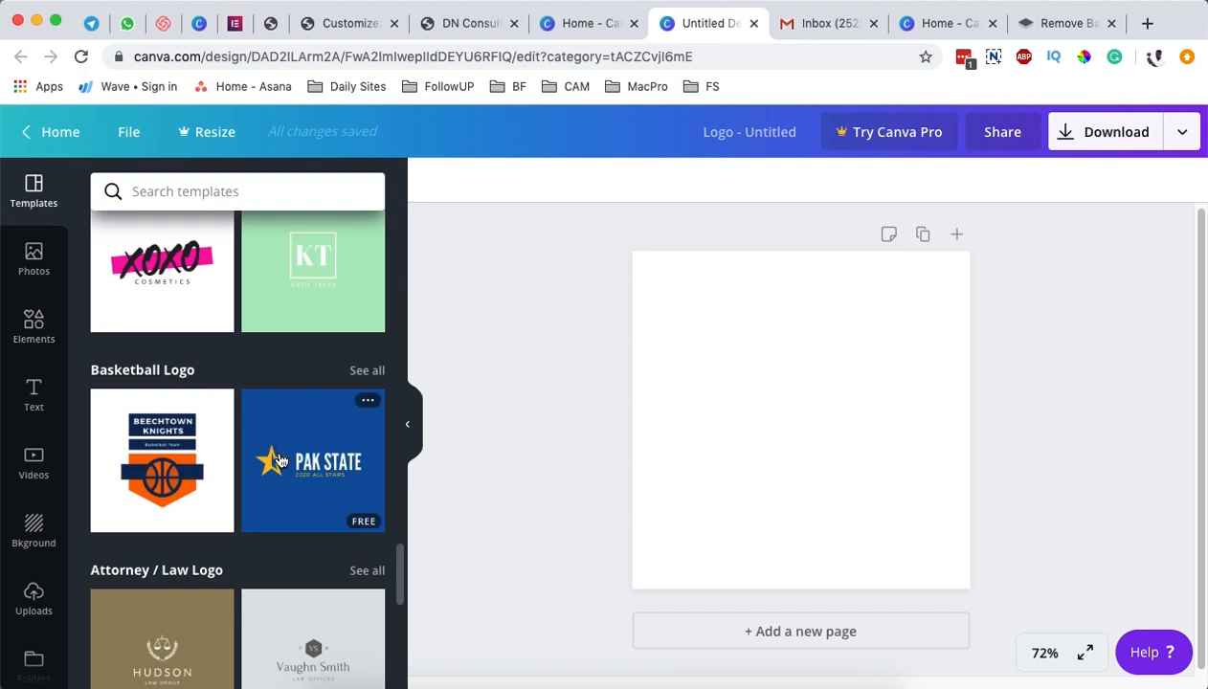
- Apply the blue Pak State template from the Basketball Logo category to the blank canvas
{"action": "left_click_drag", "start_coordinate": [277, 461], "coordinate": [677, 530]}
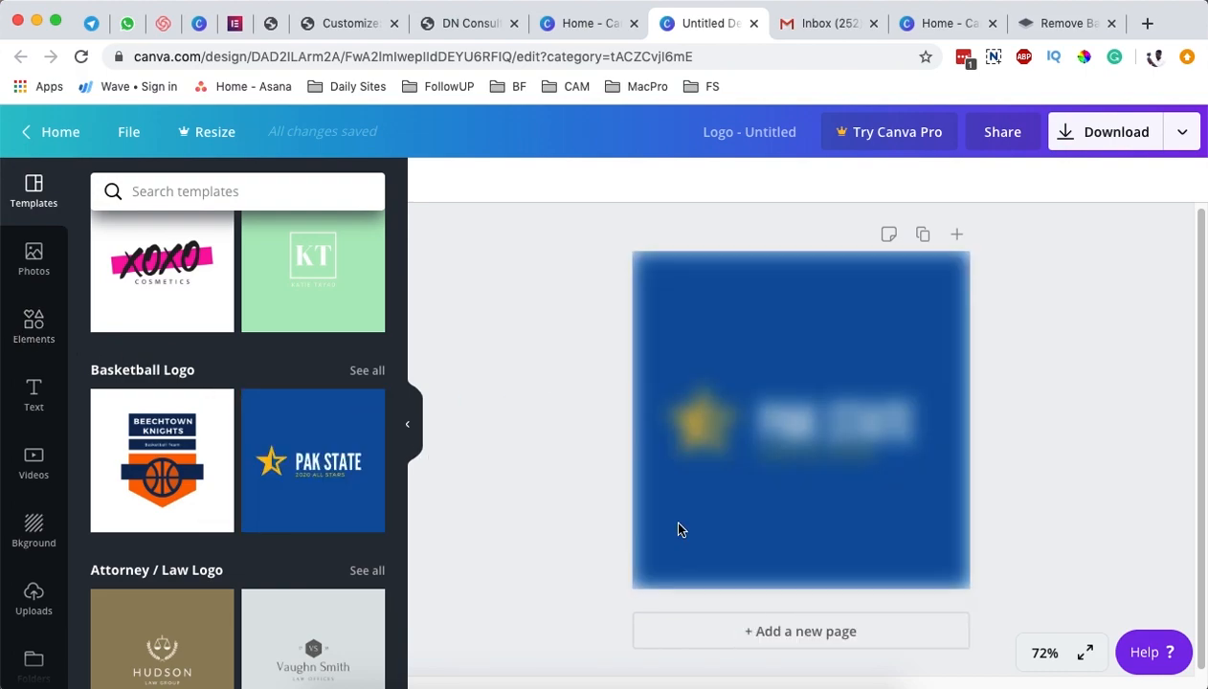
{"action": "left_click", "coordinate": [725, 508]}
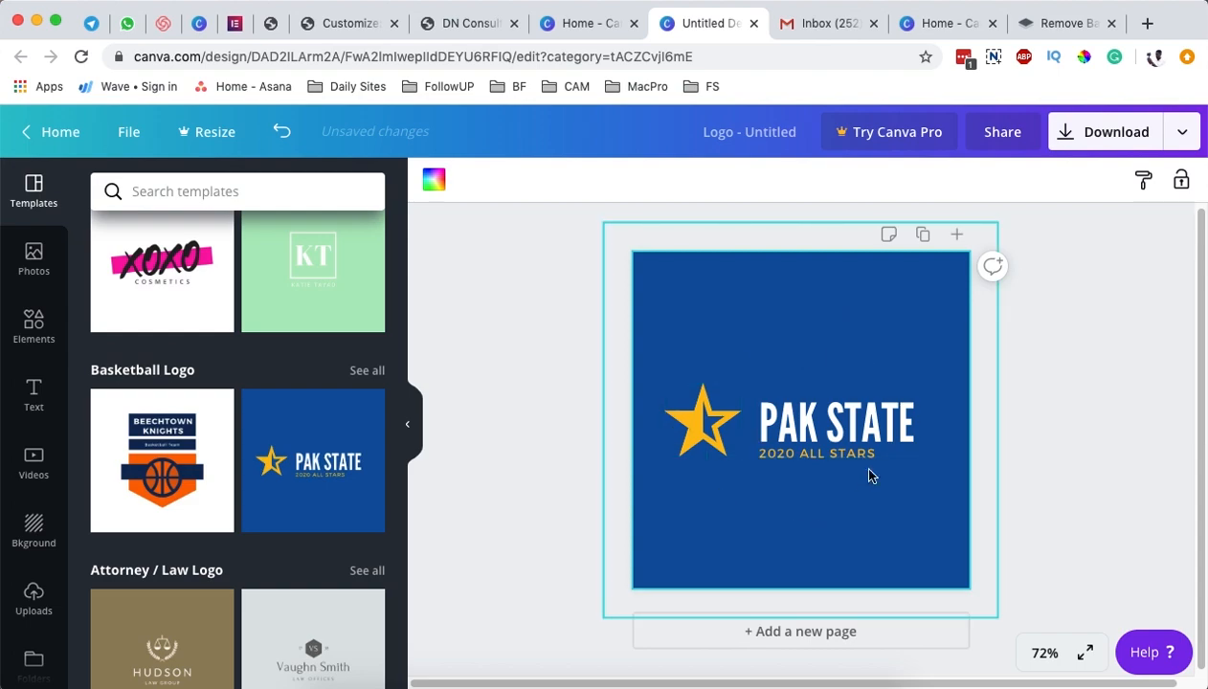
- Try white as the template's background colour and switch it back to the original blue
{"action": "left_click", "coordinate": [761, 362]}
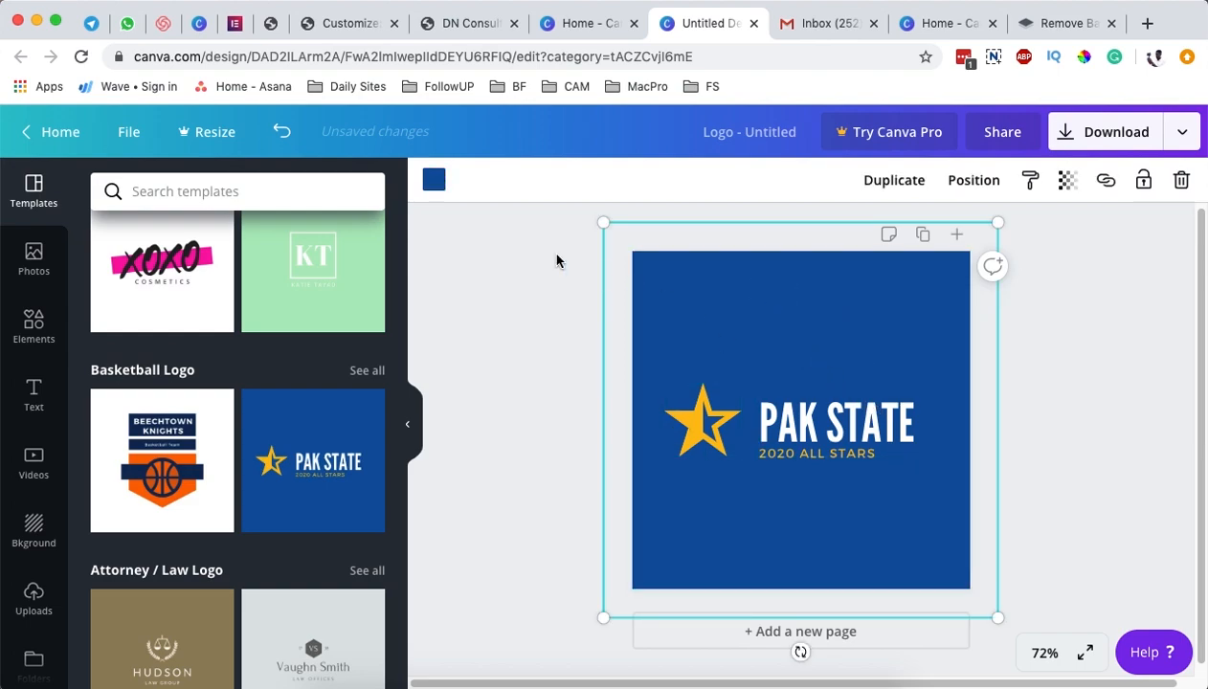
{"action": "left_click", "coordinate": [434, 180]}
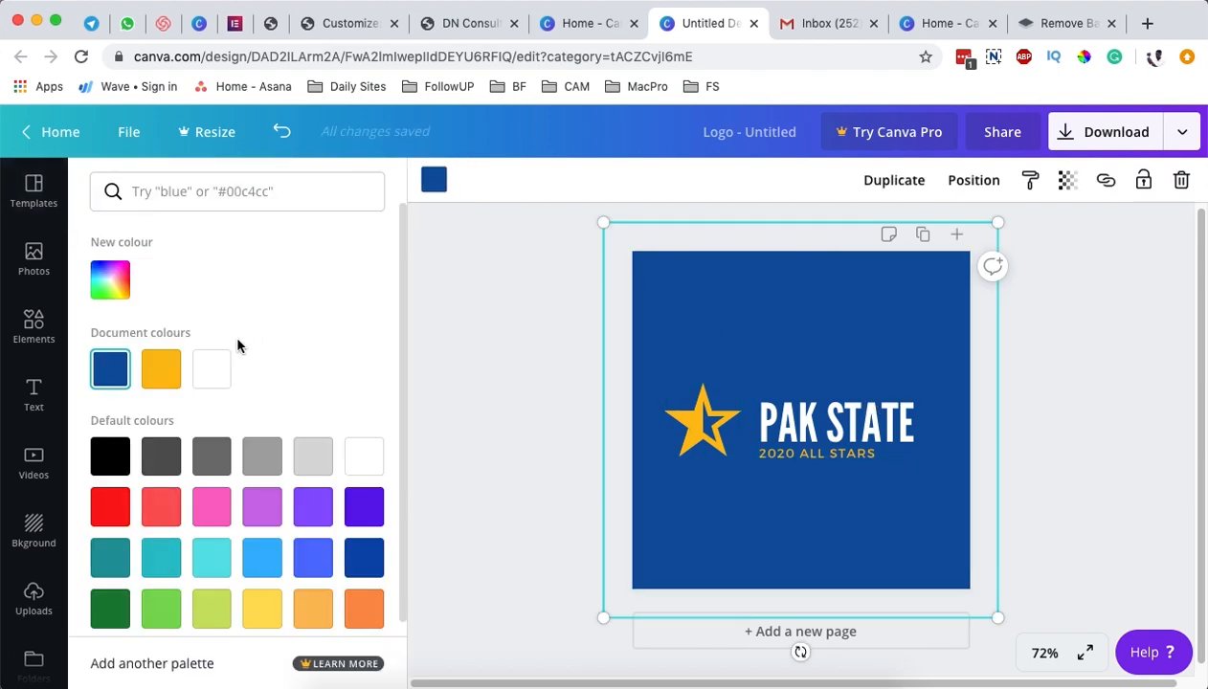
{"action": "left_click", "coordinate": [209, 369]}
{"action": "left_click", "coordinate": [116, 381]}
- Recolour the PAK STATE heading with the dark violet default colour
{"action": "left_click", "coordinate": [810, 426]}
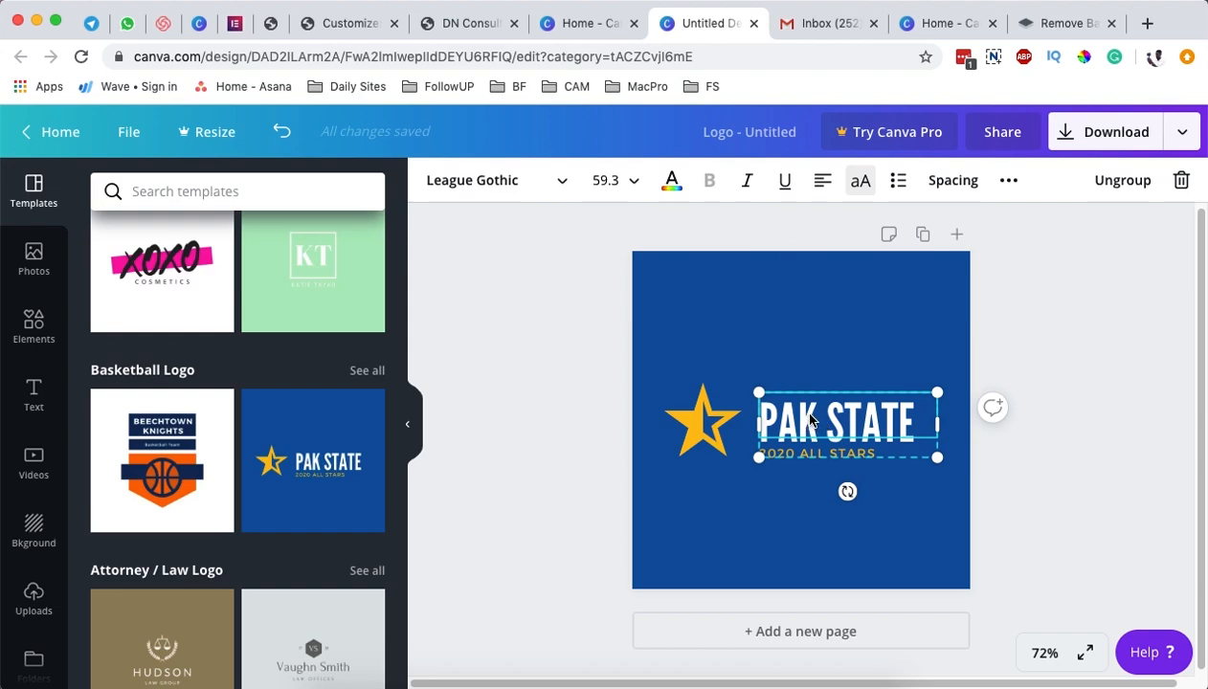
{"action": "double_click", "coordinate": [787, 421]}
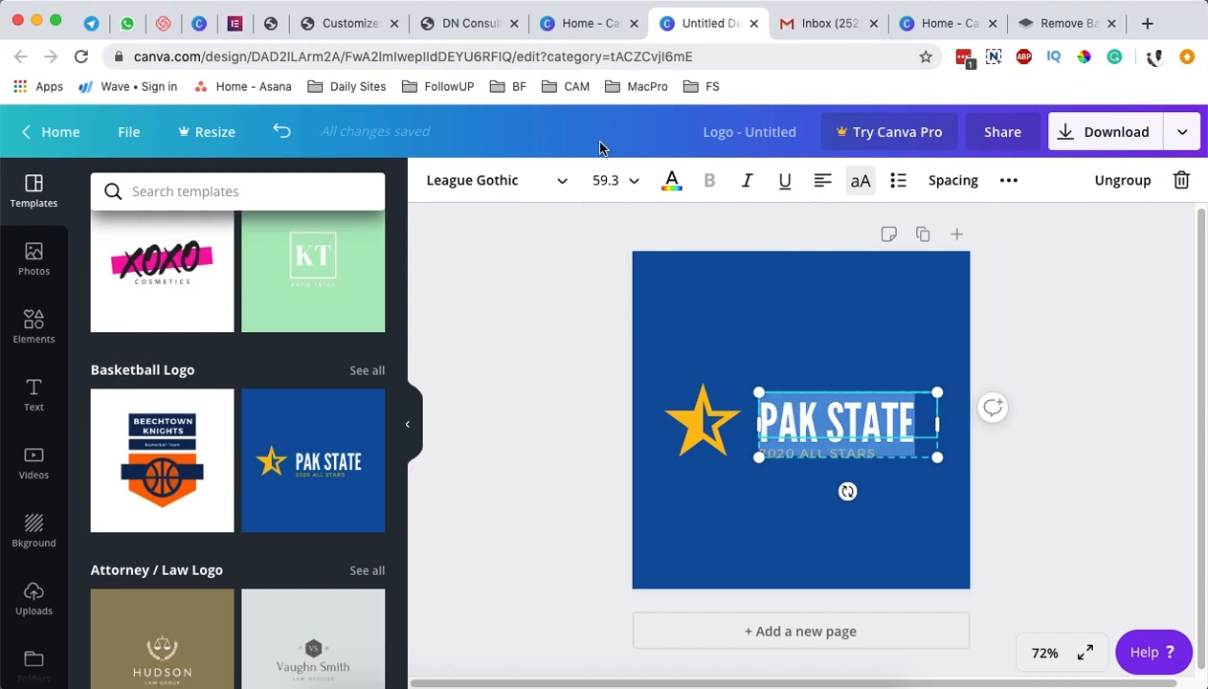
{"action": "left_click", "coordinate": [674, 184]}
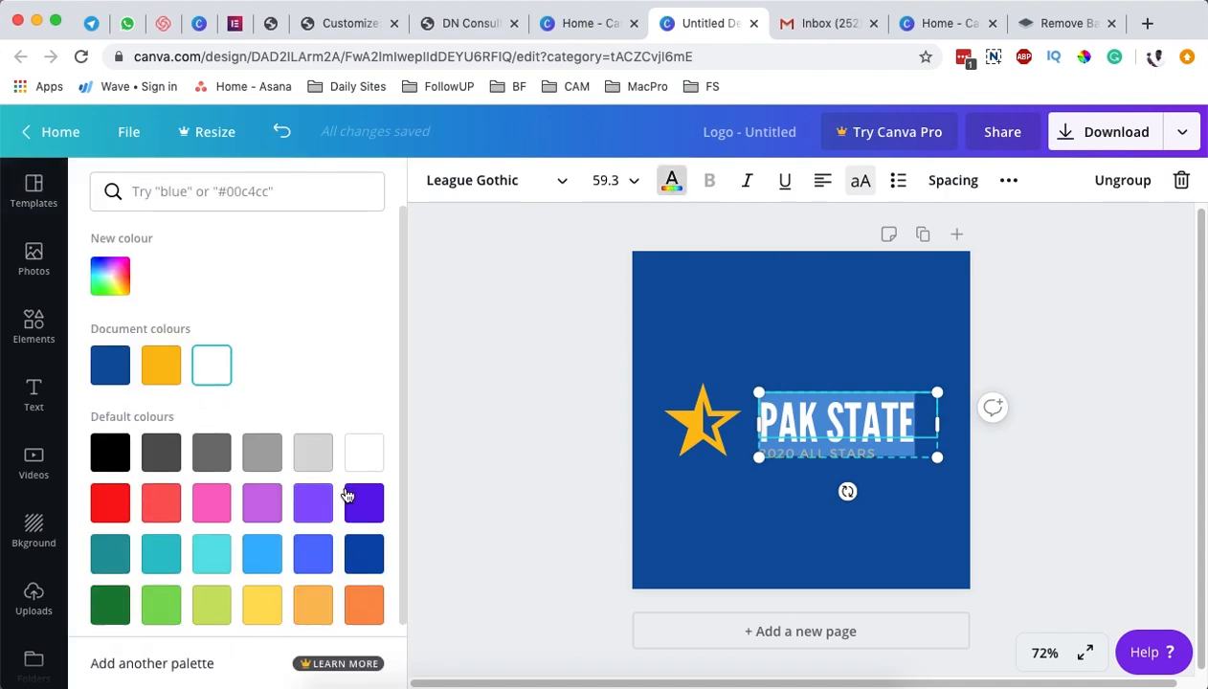
{"action": "scroll", "coordinate": [350, 498], "scroll_direction": "down", "scroll_amount": 1}
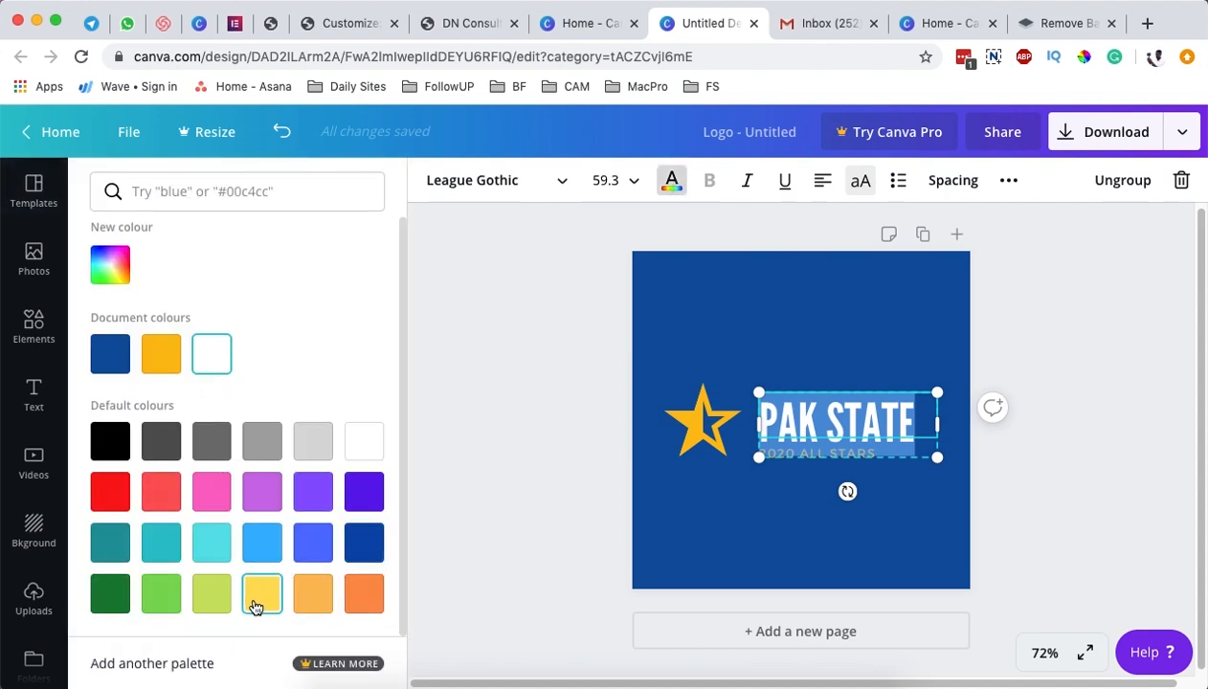
{"action": "left_click", "coordinate": [315, 493]}
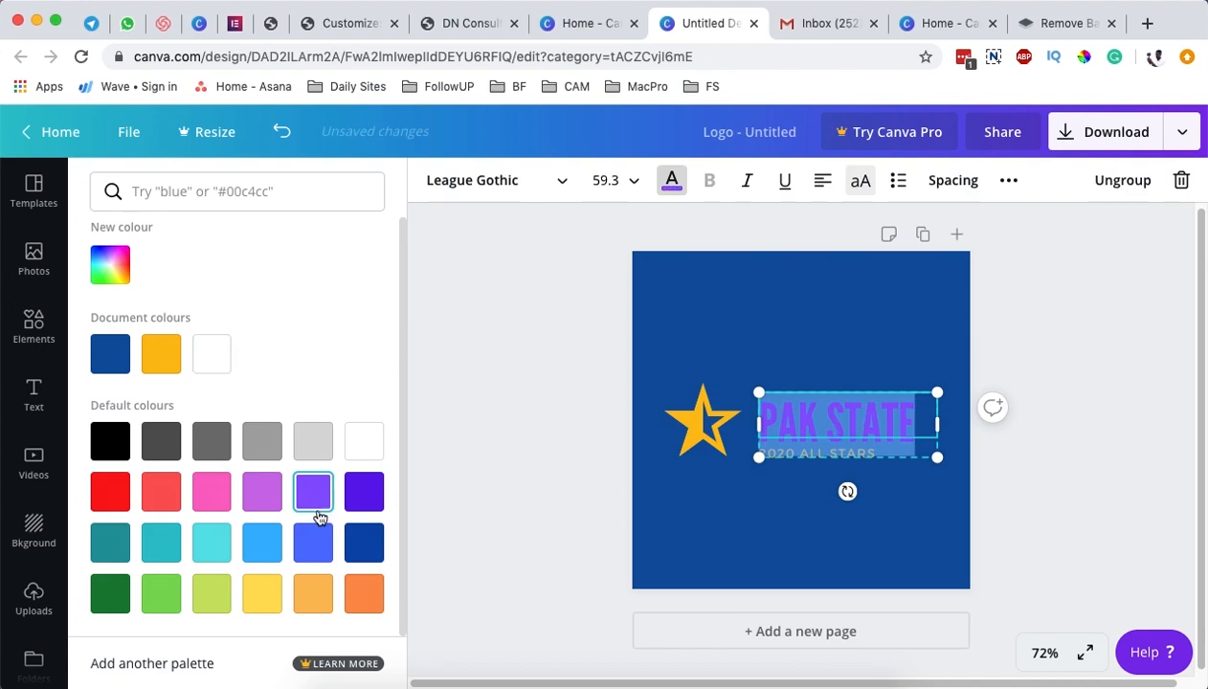
{"action": "left_click", "coordinate": [364, 506]}
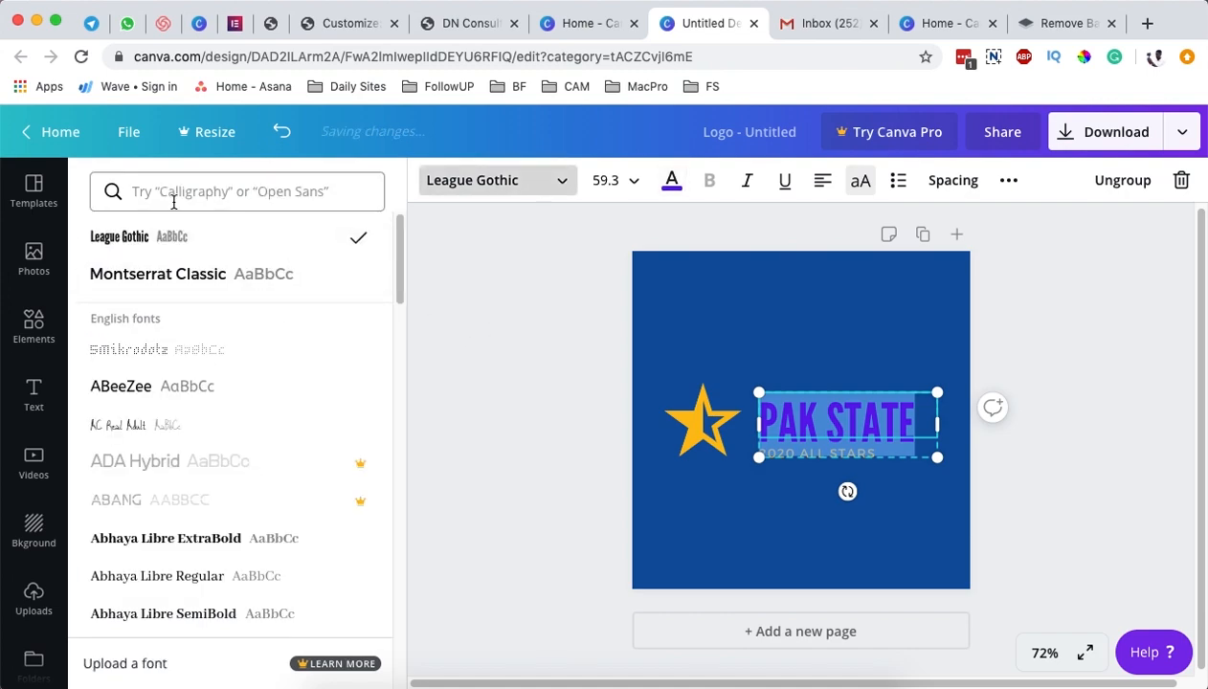
- Set the PAK STATE heading's font to ABeeZee and look through the other available fonts
{"action": "left_click", "coordinate": [176, 197]}
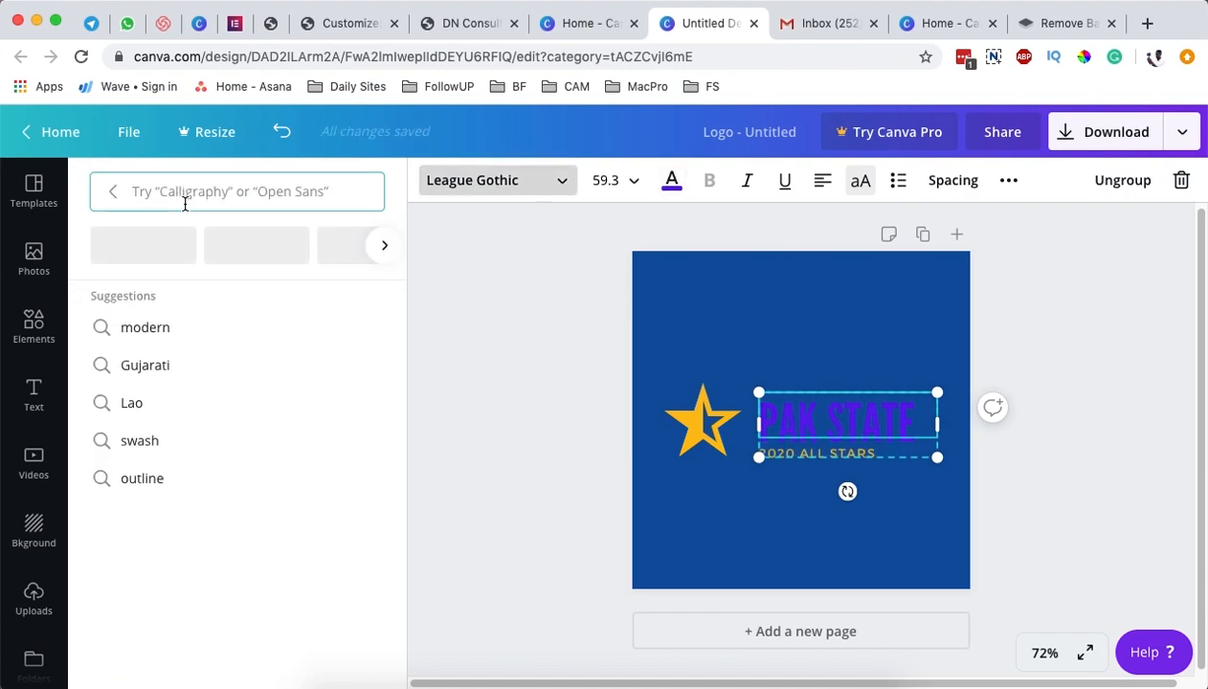
{"action": "type", "text": "pa"}
{"action": "key", "text": "BackSpace"}
{"action": "key", "text": "BackSpace"}
{"action": "left_click", "coordinate": [216, 412]}
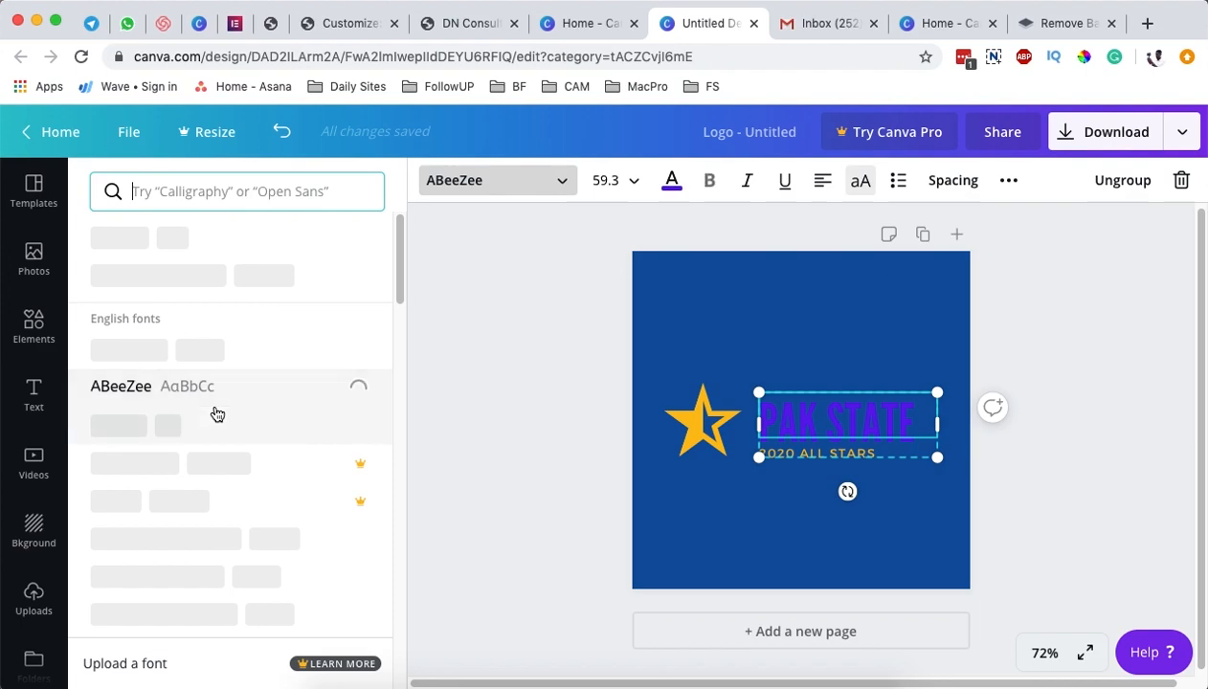
{"action": "scroll", "coordinate": [297, 532], "scroll_direction": "down", "scroll_amount": 10}
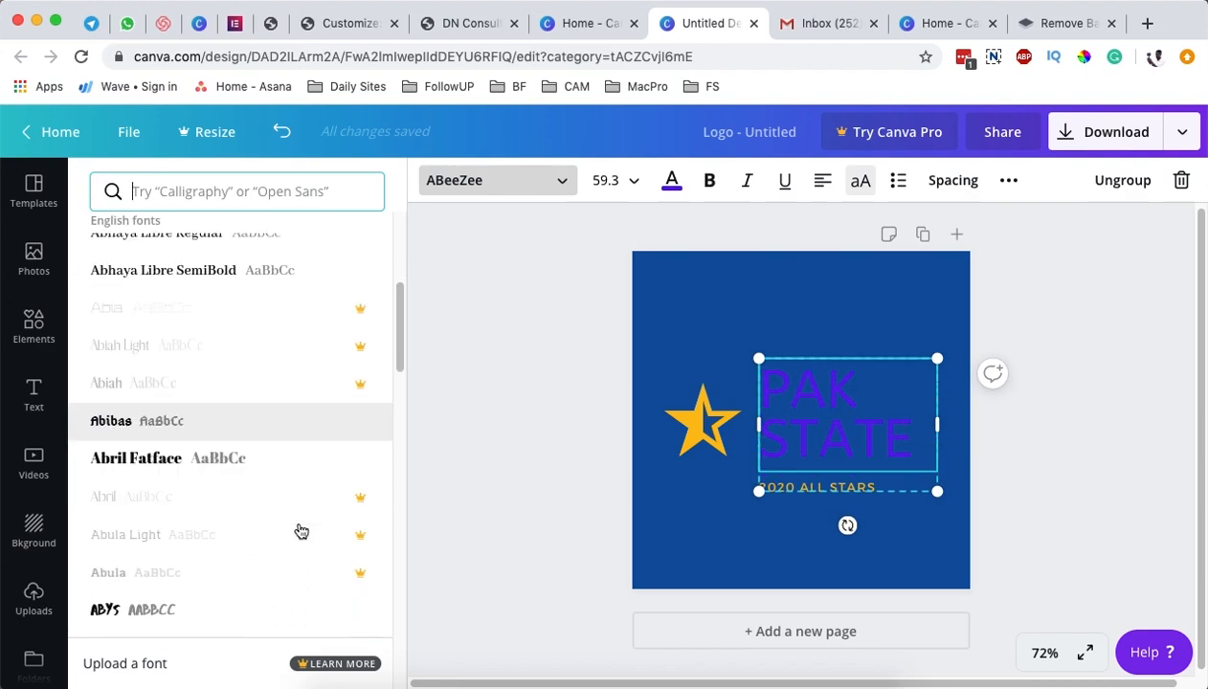
{"action": "scroll", "coordinate": [299, 530], "scroll_direction": "down", "scroll_amount": 10}
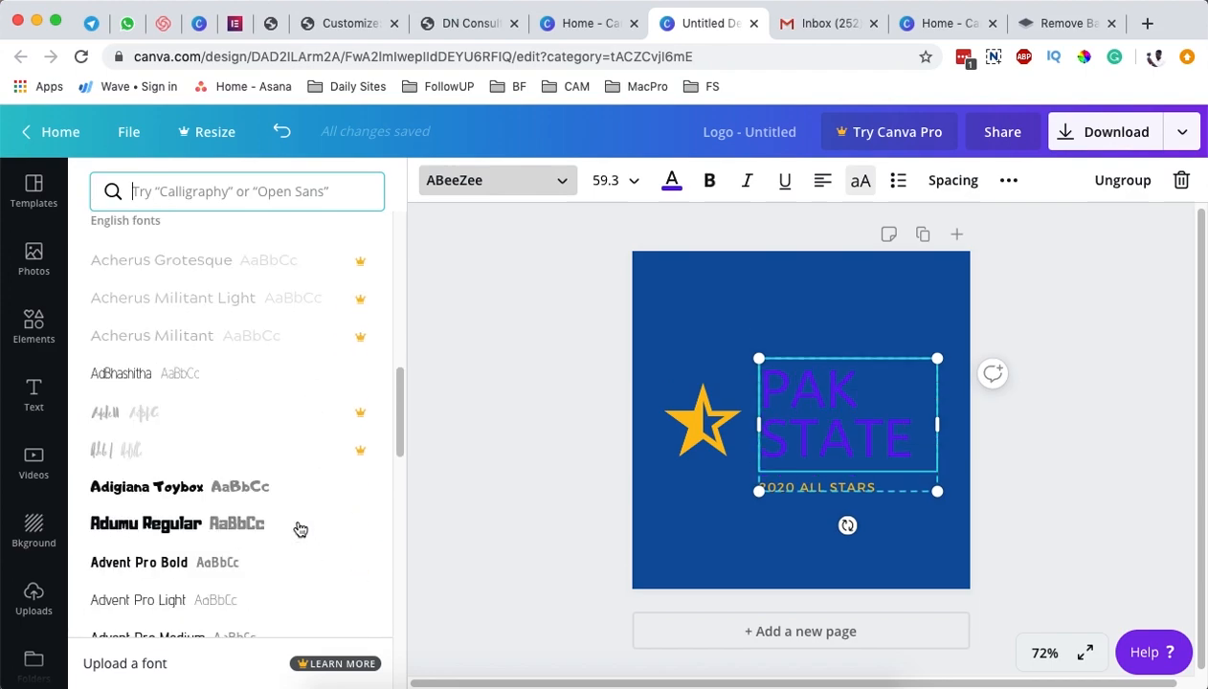
{"action": "scroll", "coordinate": [299, 530], "scroll_direction": "down", "scroll_amount": 8}
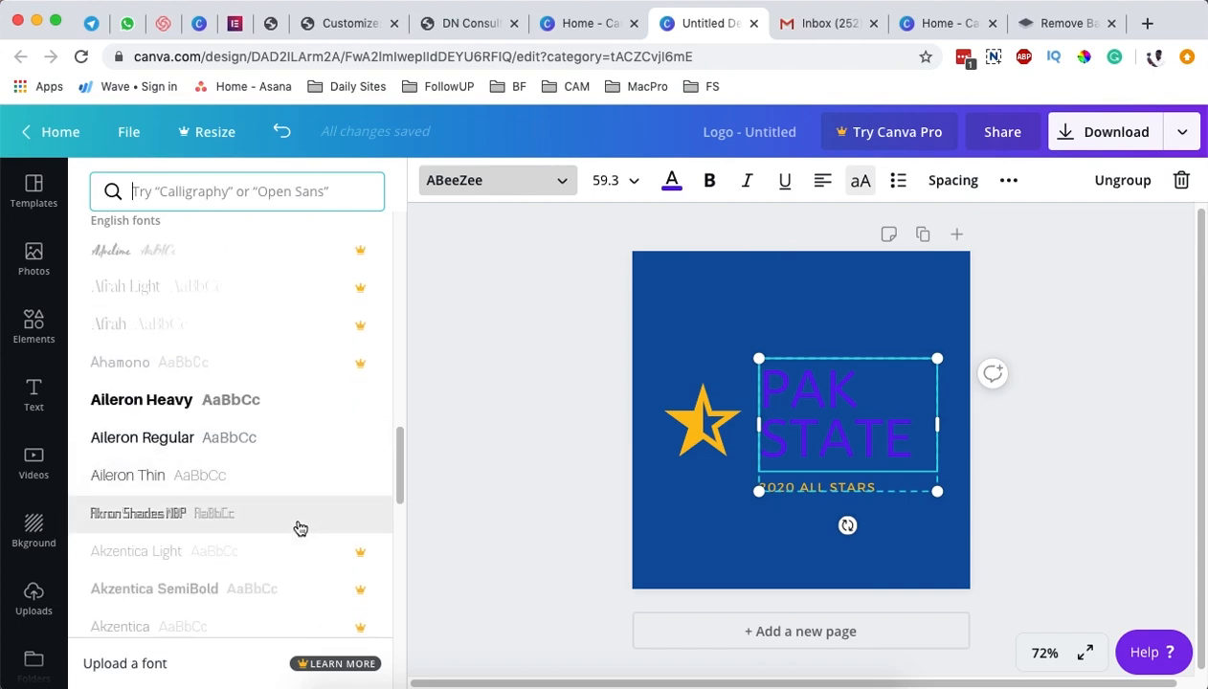
{"action": "scroll", "coordinate": [300, 528], "scroll_direction": "down", "scroll_amount": 3}
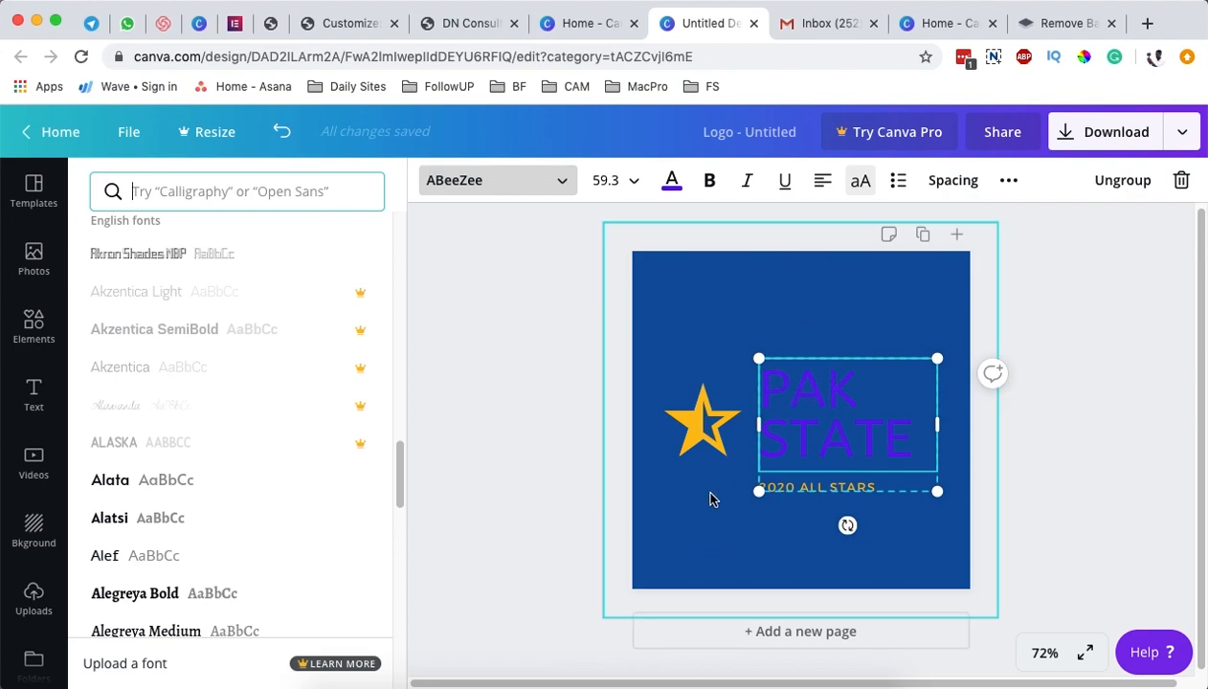
- Delete the blue background rectangle behind the logo
{"action": "left_click", "coordinate": [693, 523]}
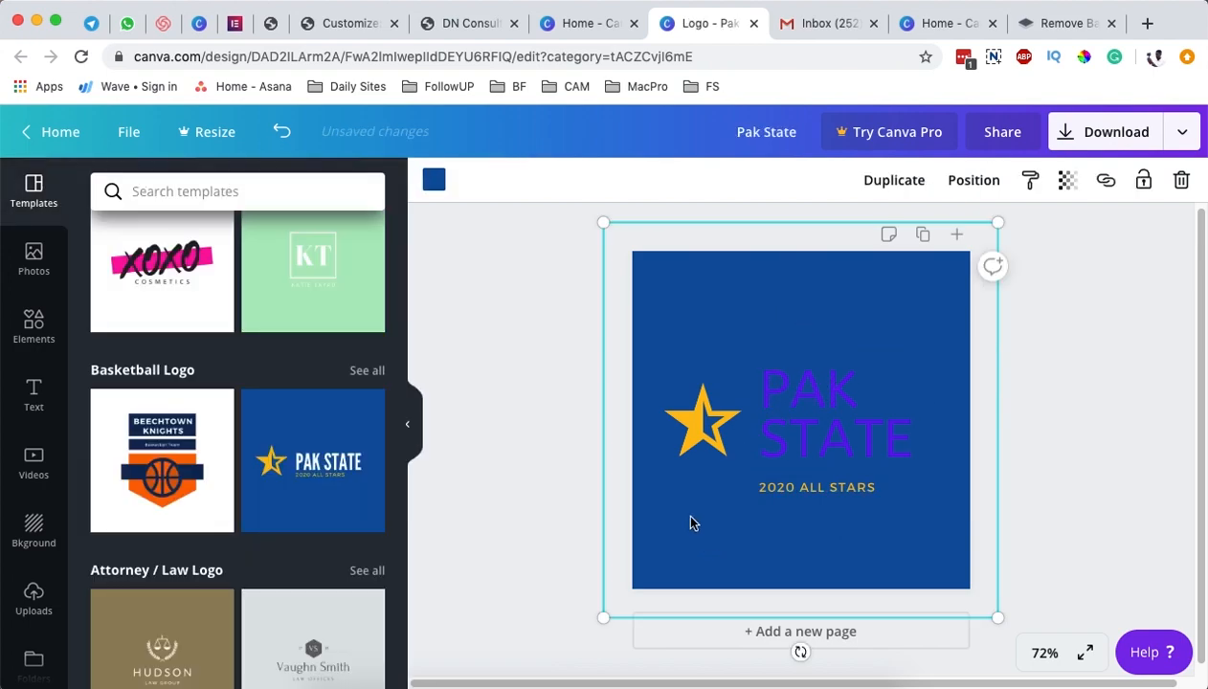
{"action": "left_click", "coordinate": [435, 182]}
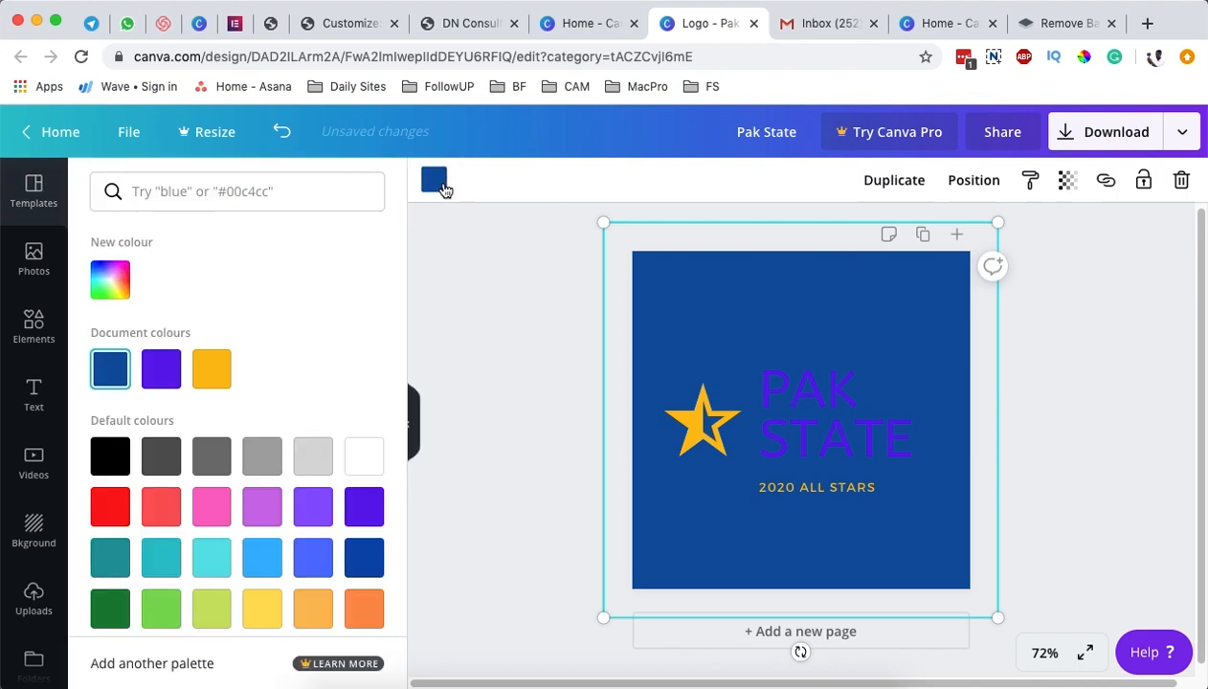
{"action": "scroll", "coordinate": [263, 536], "scroll_direction": "down", "scroll_amount": 1}
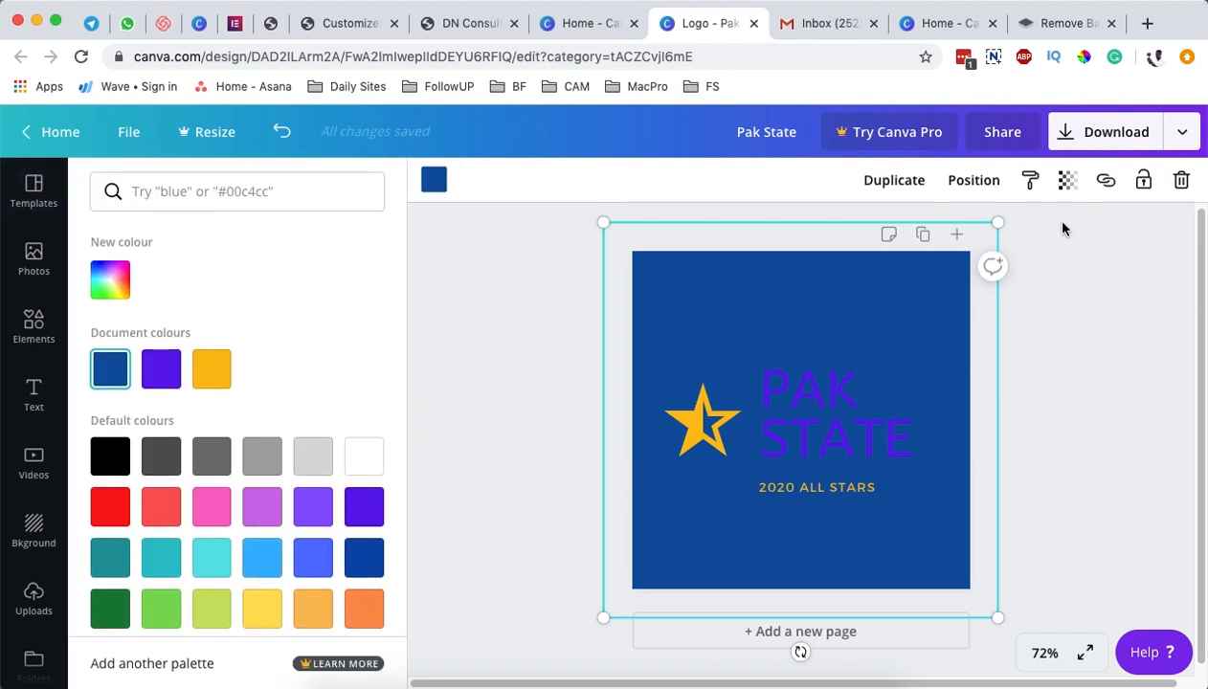
{"action": "left_click", "coordinate": [1180, 180]}
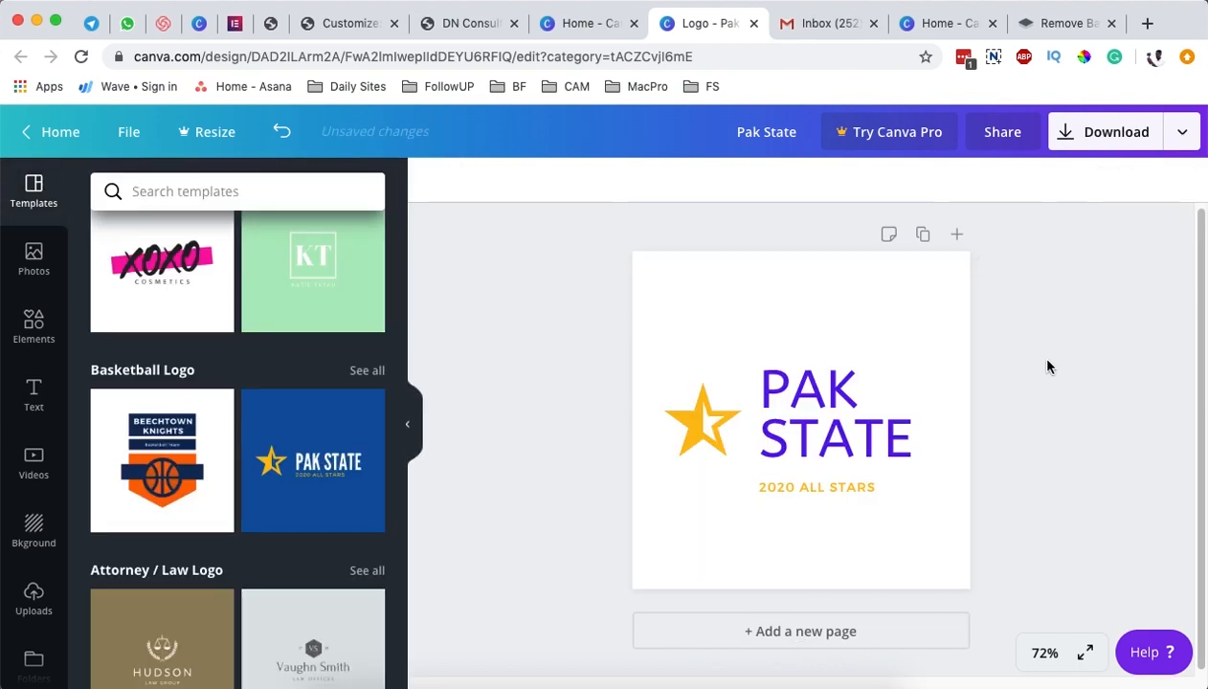
- Browse the element collections for a graphic to replace the star
{"action": "left_click", "coordinate": [685, 417]}
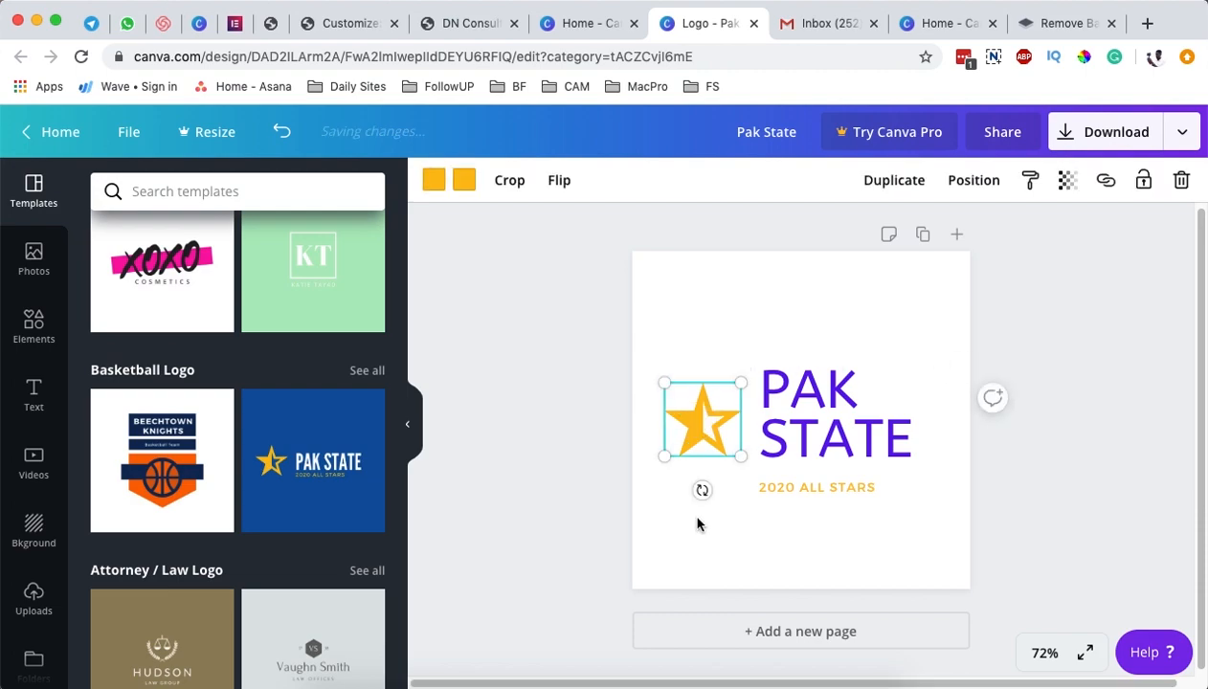
{"action": "left_click", "coordinate": [32, 328]}
{"action": "scroll", "coordinate": [182, 396], "scroll_direction": "down", "scroll_amount": 7}
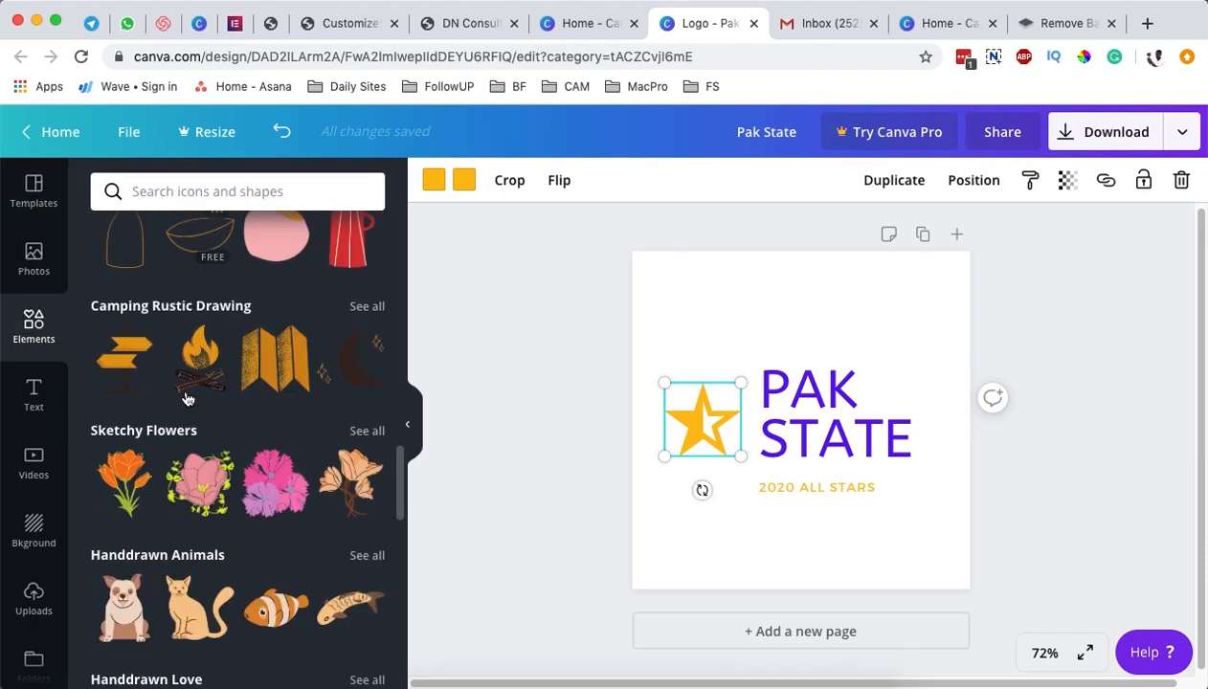
{"action": "scroll", "coordinate": [192, 397], "scroll_direction": "up", "scroll_amount": 4}
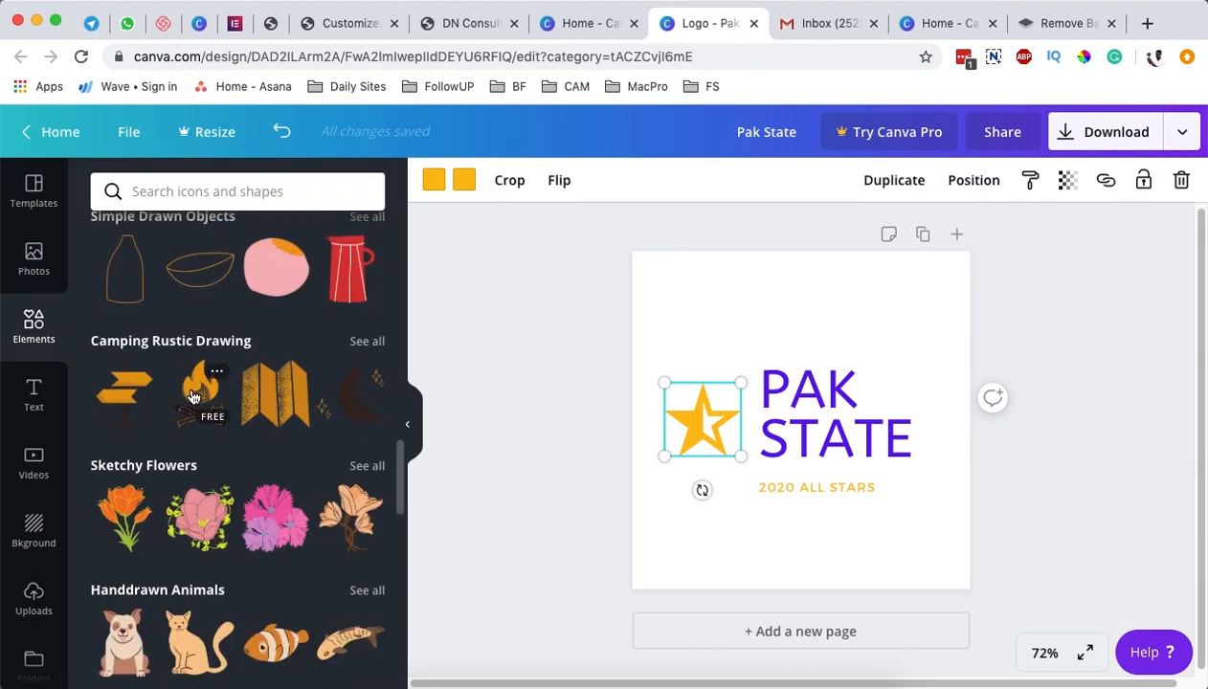
{"action": "scroll", "coordinate": [191, 396], "scroll_direction": "up", "scroll_amount": 1}
{"action": "scroll", "coordinate": [182, 351], "scroll_direction": "down", "scroll_amount": 10}
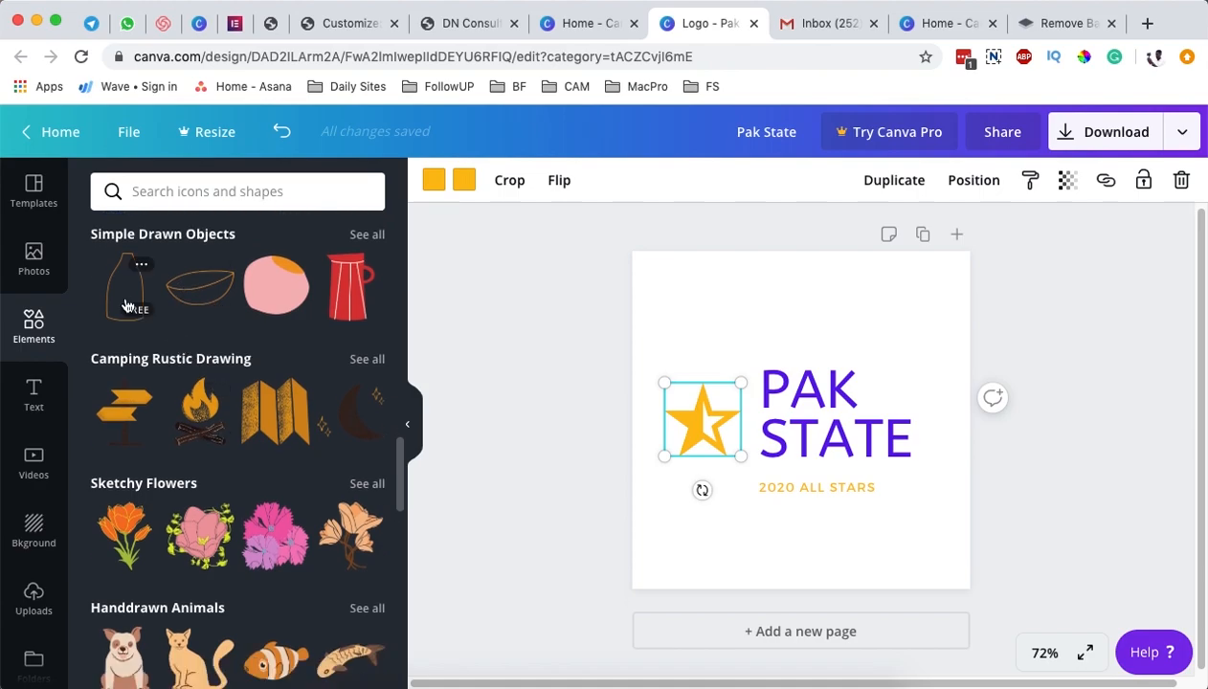
{"action": "scroll", "coordinate": [231, 404], "scroll_direction": "down", "scroll_amount": 15}
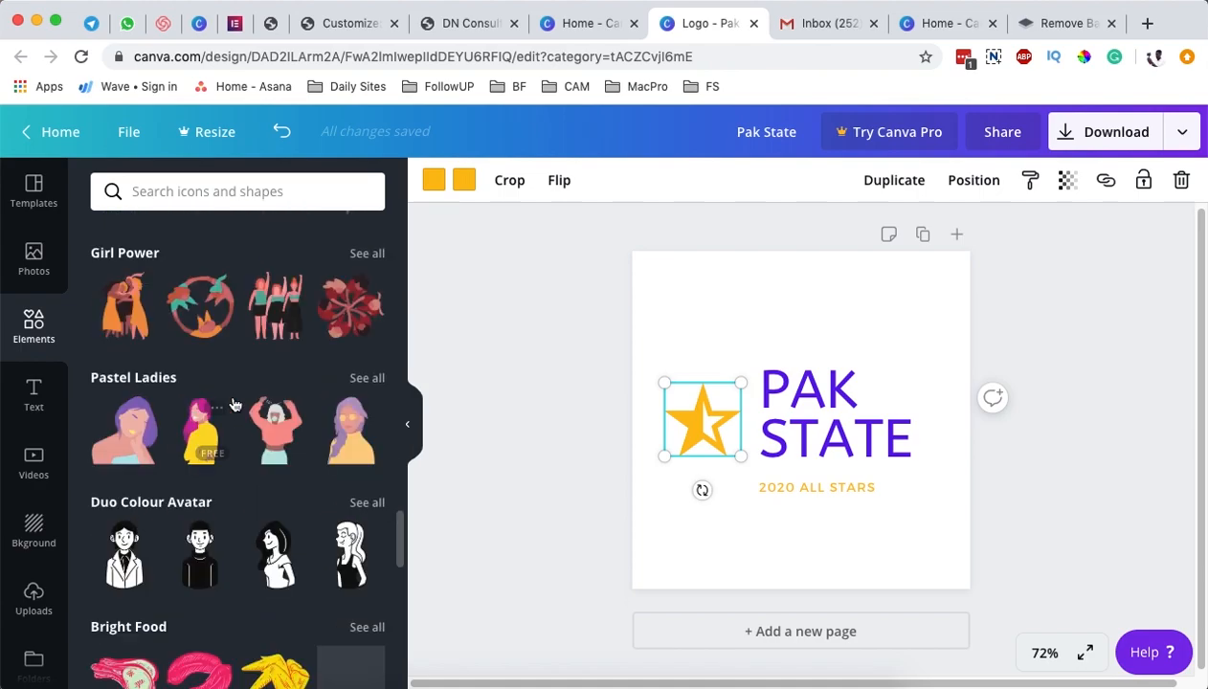
- Search the elements for "light" and insert the yellow sun graphic, scaled down to about the star's size above it
{"action": "left_click", "coordinate": [163, 194]}
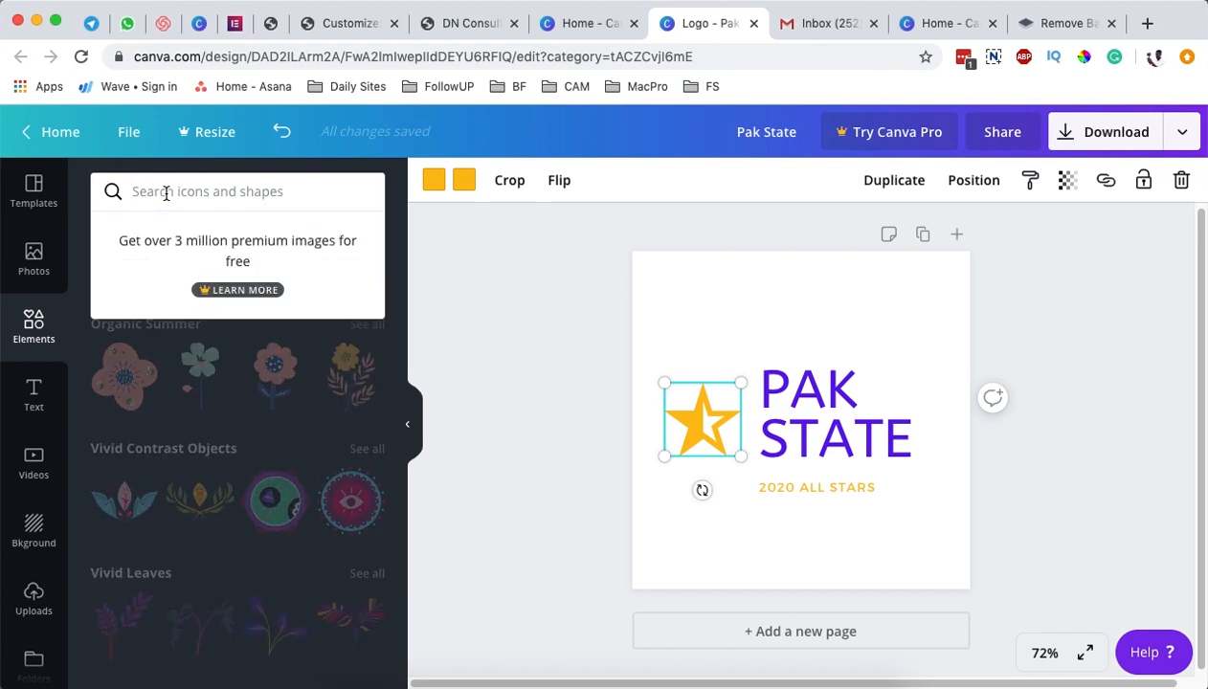
{"action": "type", "text": "light"}
{"action": "key", "text": "Return"}
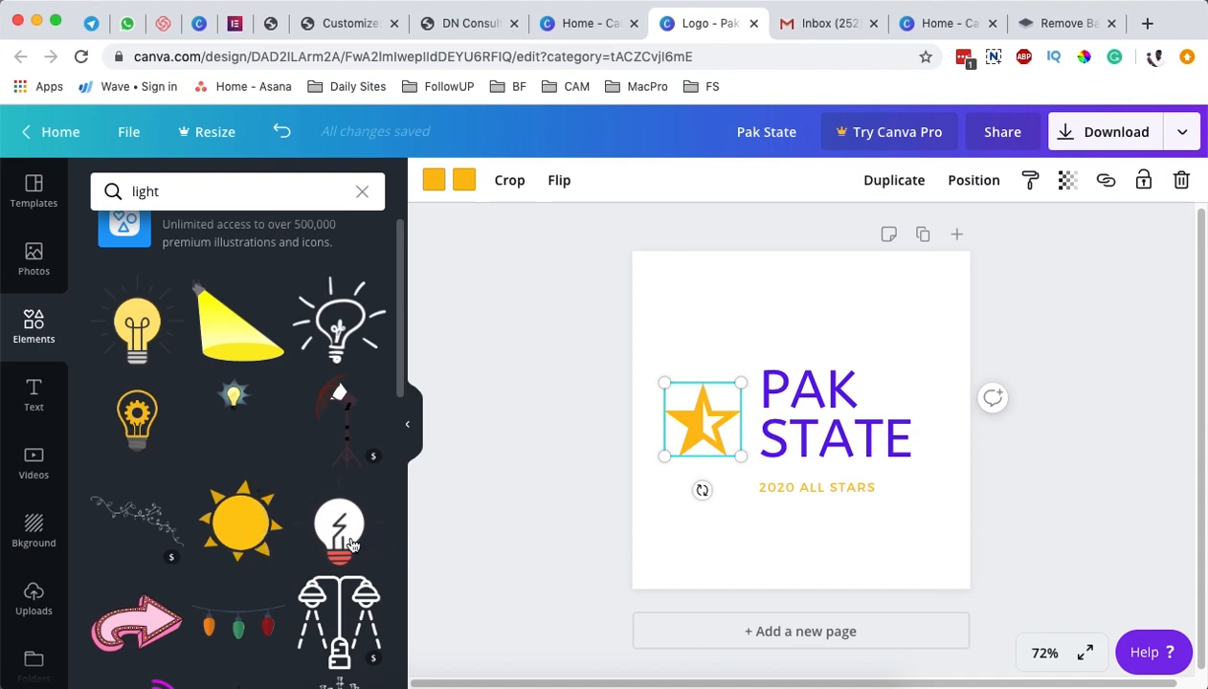
{"action": "left_click", "coordinate": [271, 529]}
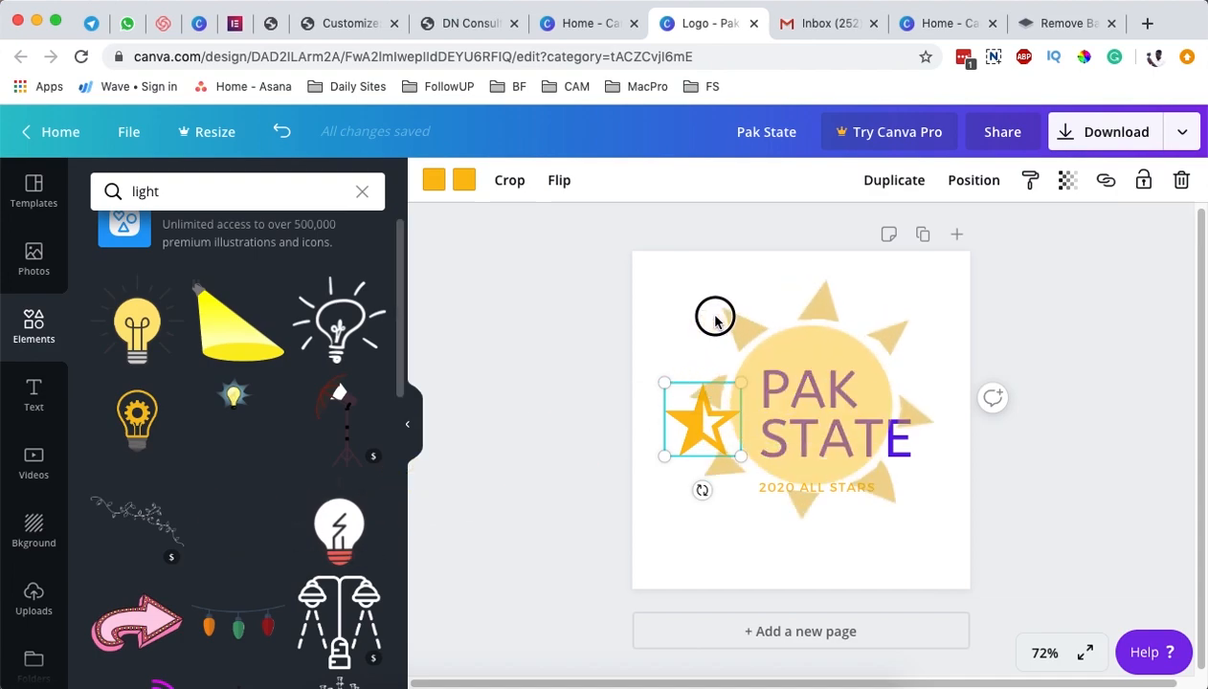
{"action": "left_click_drag", "start_coordinate": [941, 539], "coordinate": [763, 364]}
- Delete the star and move the sun graphic into its place beside the text
{"action": "left_click", "coordinate": [725, 443]}
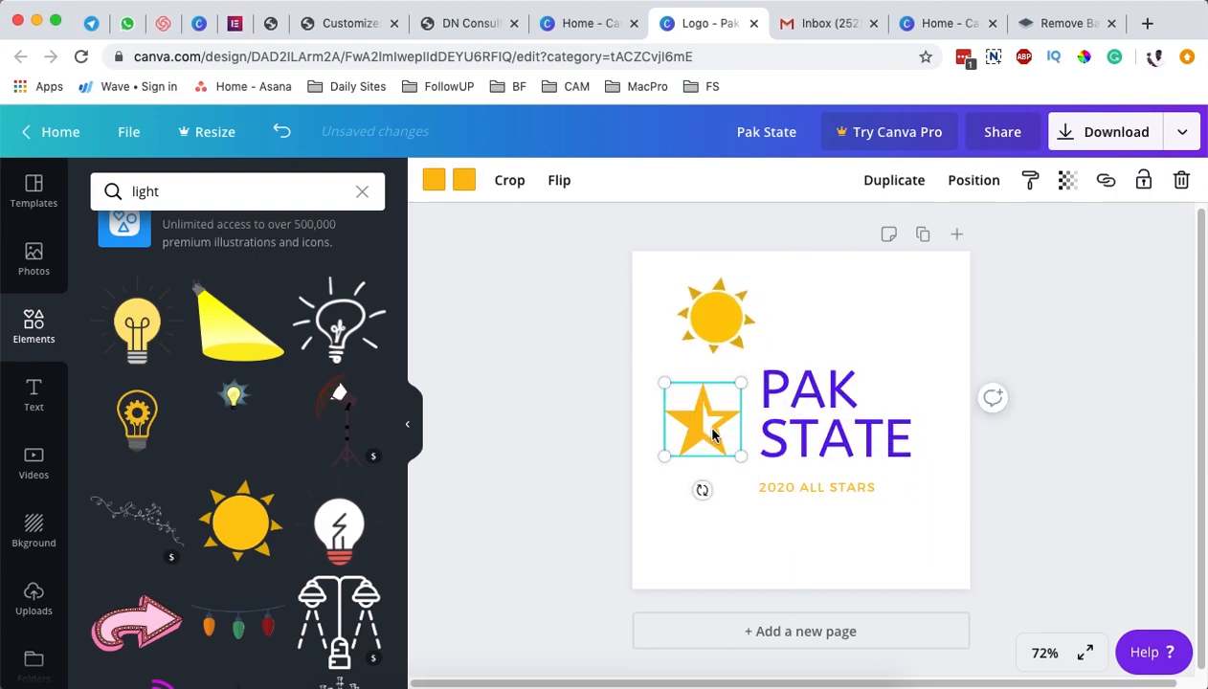
{"action": "left_click", "coordinate": [1180, 181]}
{"action": "left_click", "coordinate": [714, 316]}
{"action": "left_click_drag", "start_coordinate": [714, 316], "coordinate": [711, 428]}
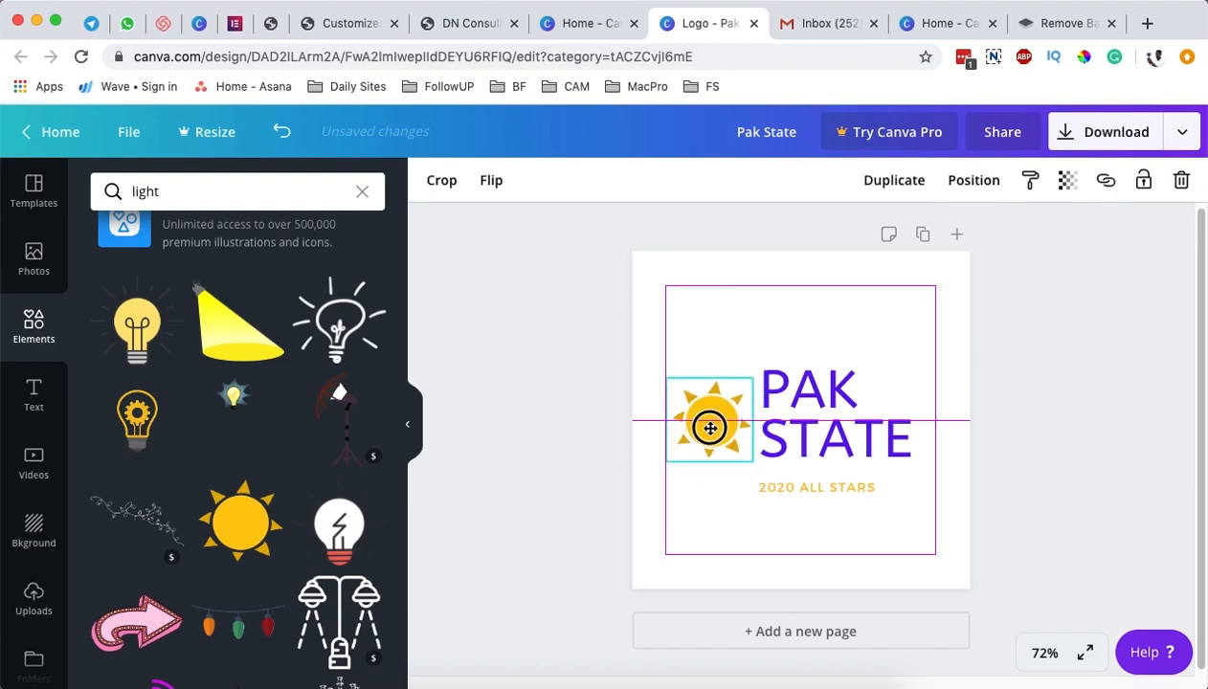
- Shift the text block toward the centre of the canvas and fit the sun, slightly reduced, just after the word PAK
{"action": "left_click_drag", "start_coordinate": [709, 428], "coordinate": [901, 372]}
{"action": "left_click_drag", "start_coordinate": [773, 434], "coordinate": [748, 444]}
{"action": "left_click_drag", "start_coordinate": [908, 370], "coordinate": [853, 397]}
{"action": "left_click_drag", "start_coordinate": [889, 342], "coordinate": [863, 358]}
{"action": "left_click", "coordinate": [839, 459]}
{"action": "left_click", "coordinate": [816, 343]}
- Ungroup the PAK STATE heading and the 2020 ALL STARS tagline
{"action": "left_click", "coordinate": [744, 421]}
{"action": "left_click", "coordinate": [720, 369]}
{"action": "left_click", "coordinate": [733, 488]}
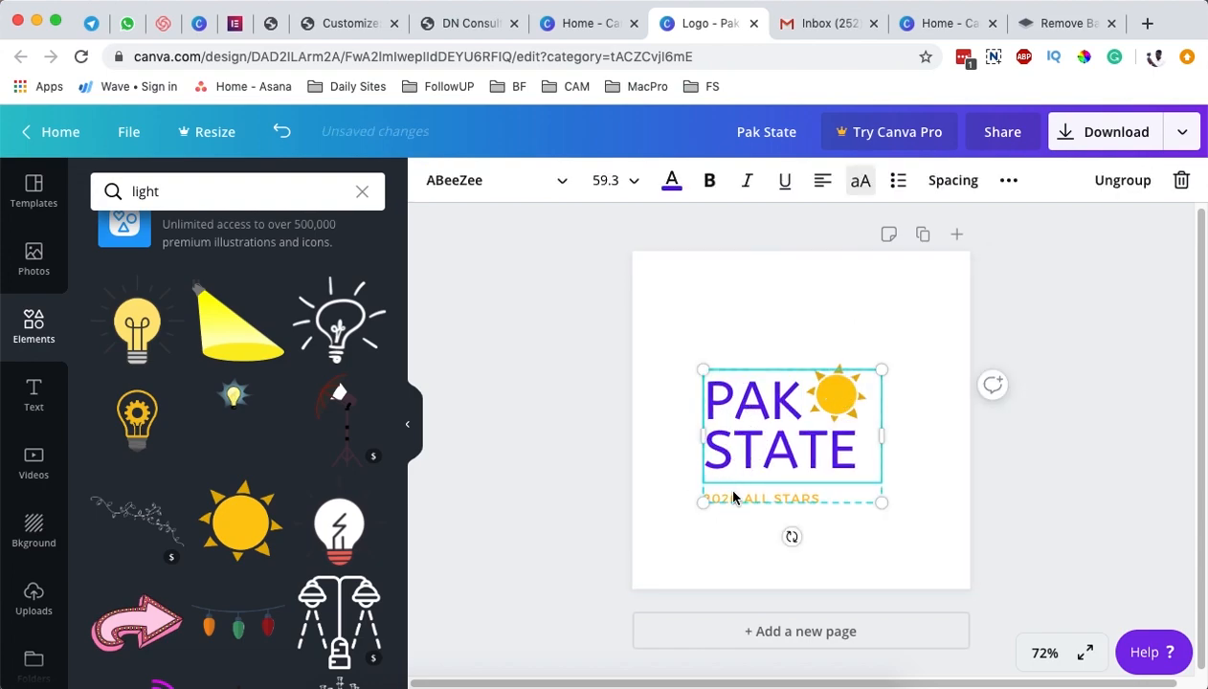
{"action": "right_click", "coordinate": [739, 454]}
{"action": "left_click", "coordinate": [742, 384]}
{"action": "left_click", "coordinate": [668, 367]}
{"action": "left_click", "coordinate": [714, 458]}
{"action": "left_click", "coordinate": [1122, 180]}
{"action": "left_click", "coordinate": [960, 514]}
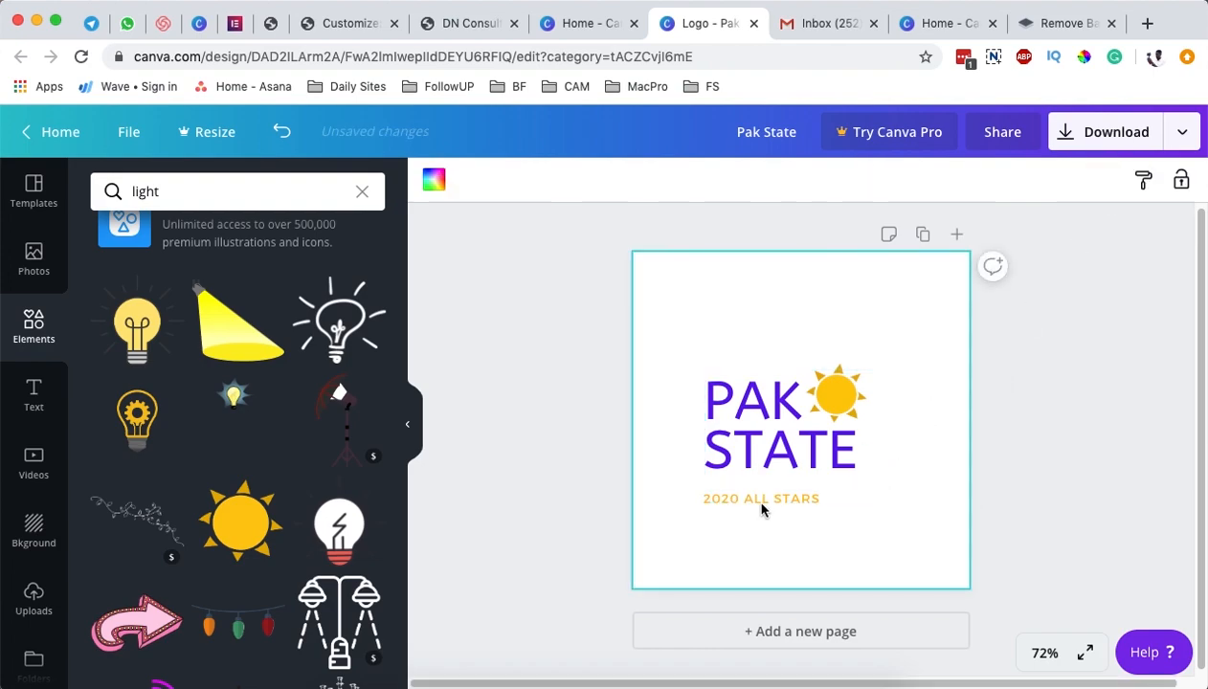
- Delete the 2020 ALL STARS tagline and select the PAK STATE heading
{"action": "left_click", "coordinate": [762, 505]}
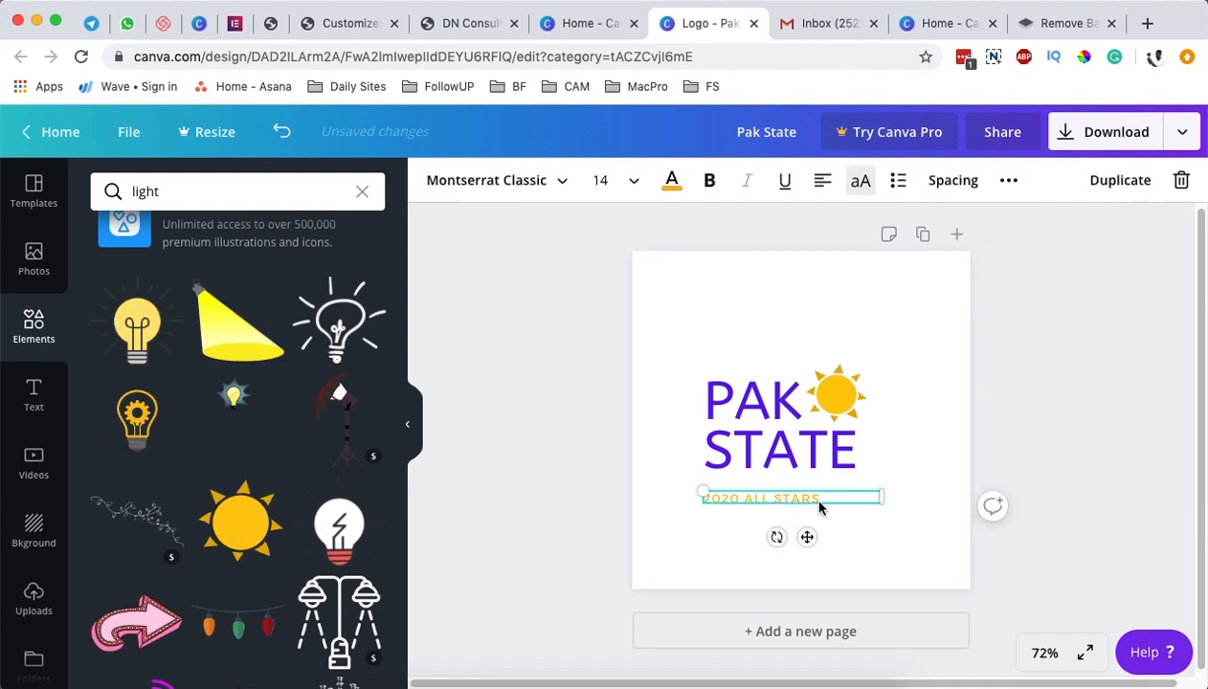
{"action": "left_click", "coordinate": [1181, 180]}
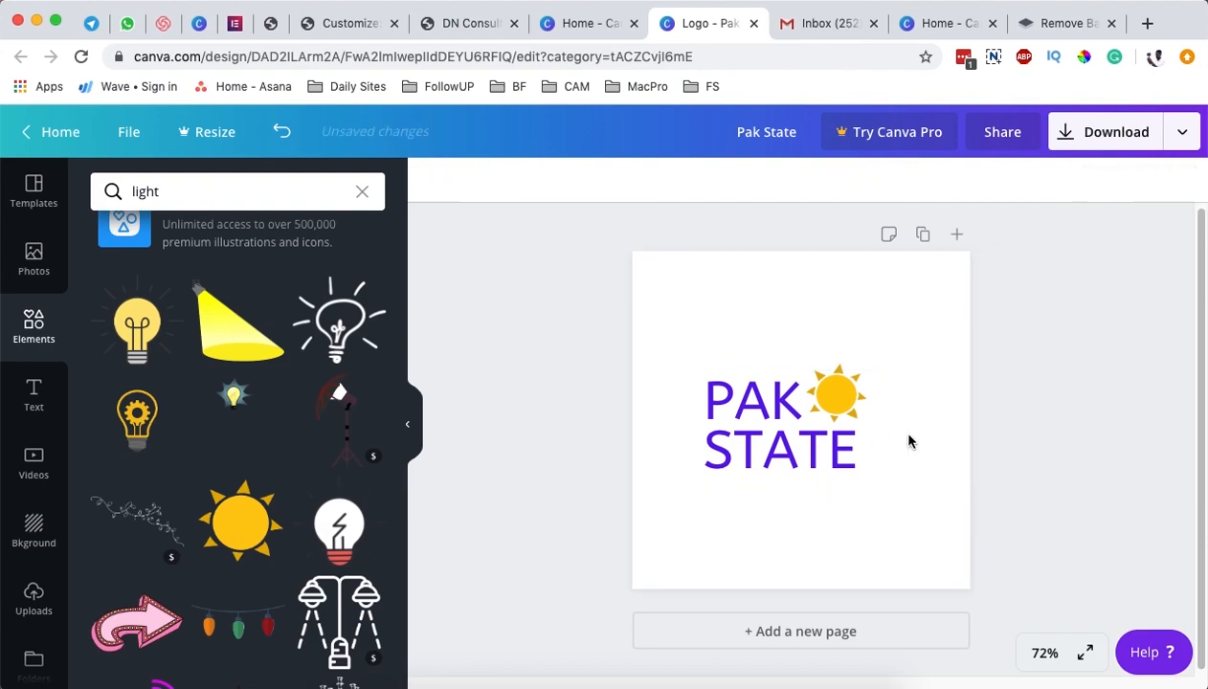
{"action": "left_click", "coordinate": [747, 464]}
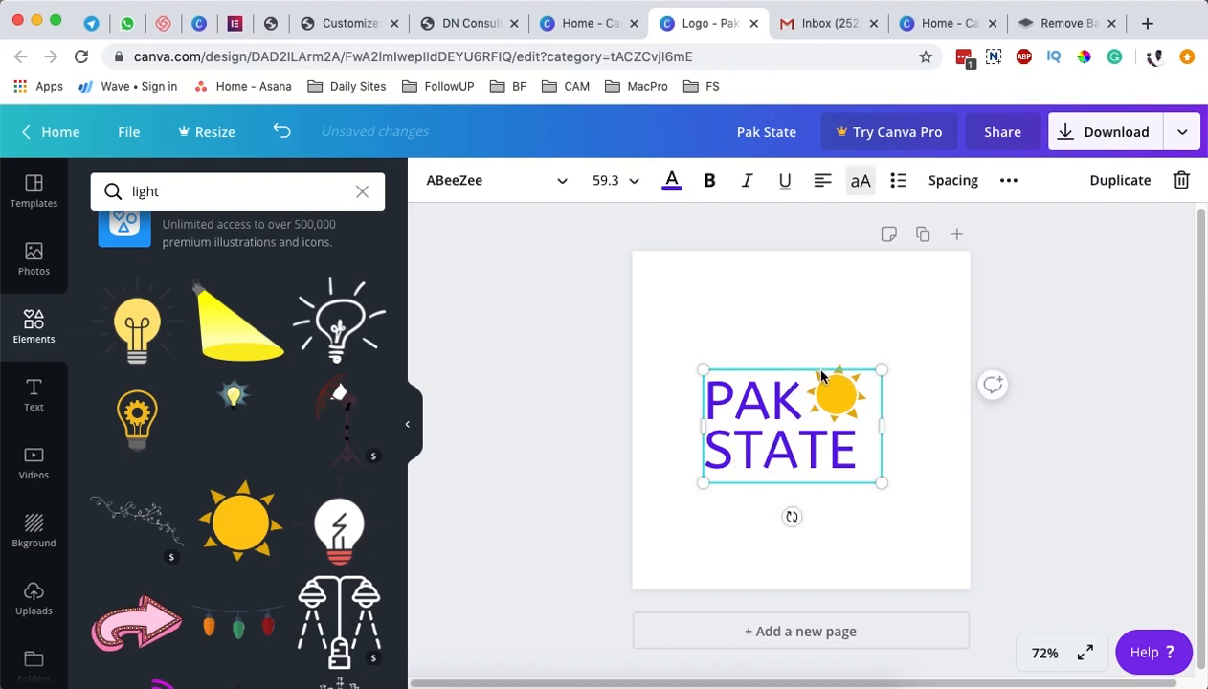
- Move the PAK STATE heading slightly down, clear of the sun, and bring the sun graphic to the front
{"action": "left_click", "coordinate": [691, 322]}
{"action": "left_click", "coordinate": [1043, 404]}
{"action": "left_click", "coordinate": [779, 467]}
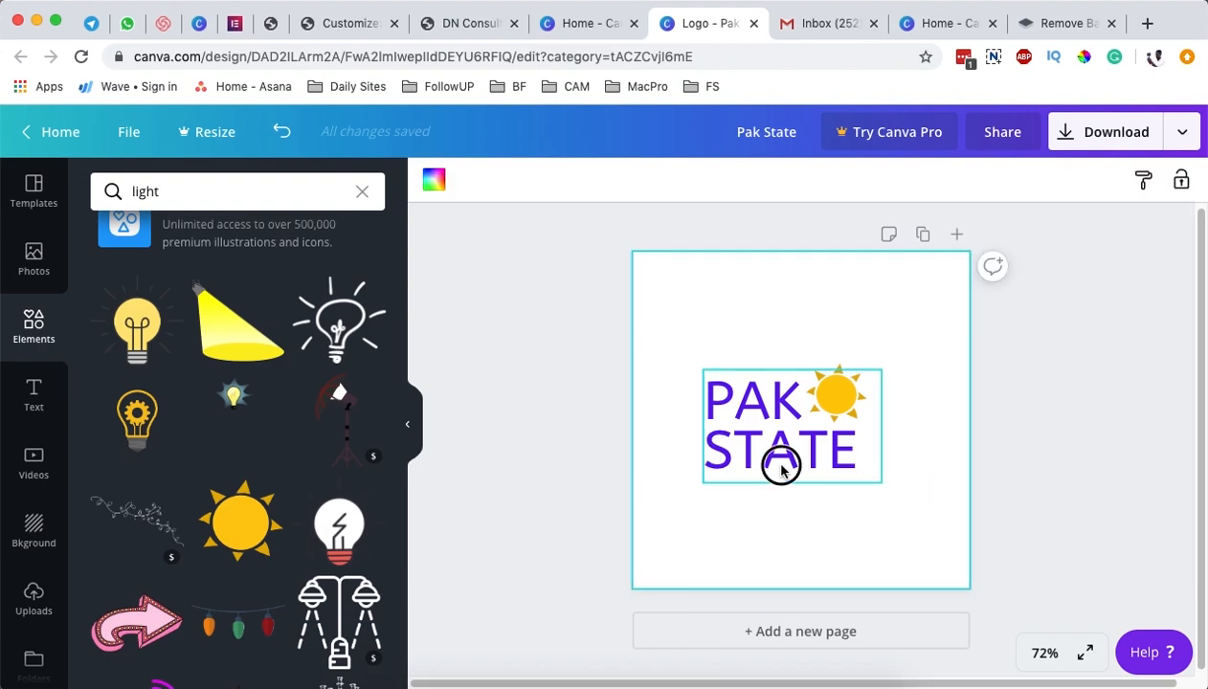
{"action": "left_click", "coordinate": [836, 394]}
{"action": "right_click", "coordinate": [840, 385]}
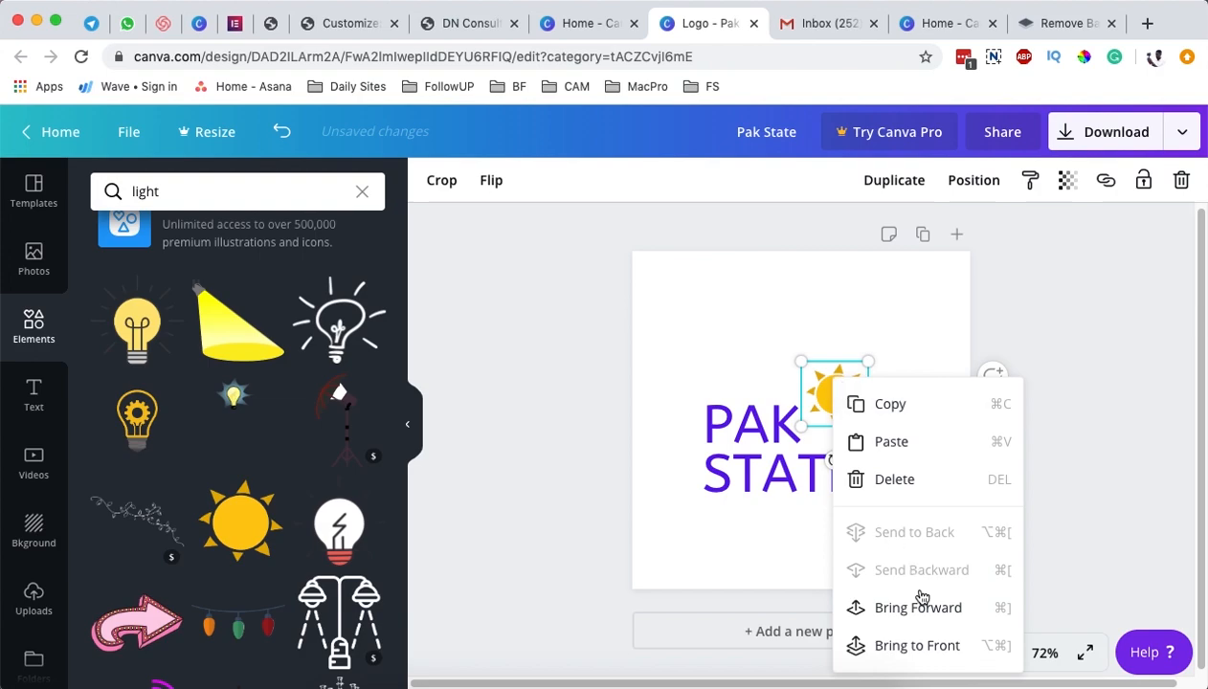
{"action": "left_click", "coordinate": [911, 645]}
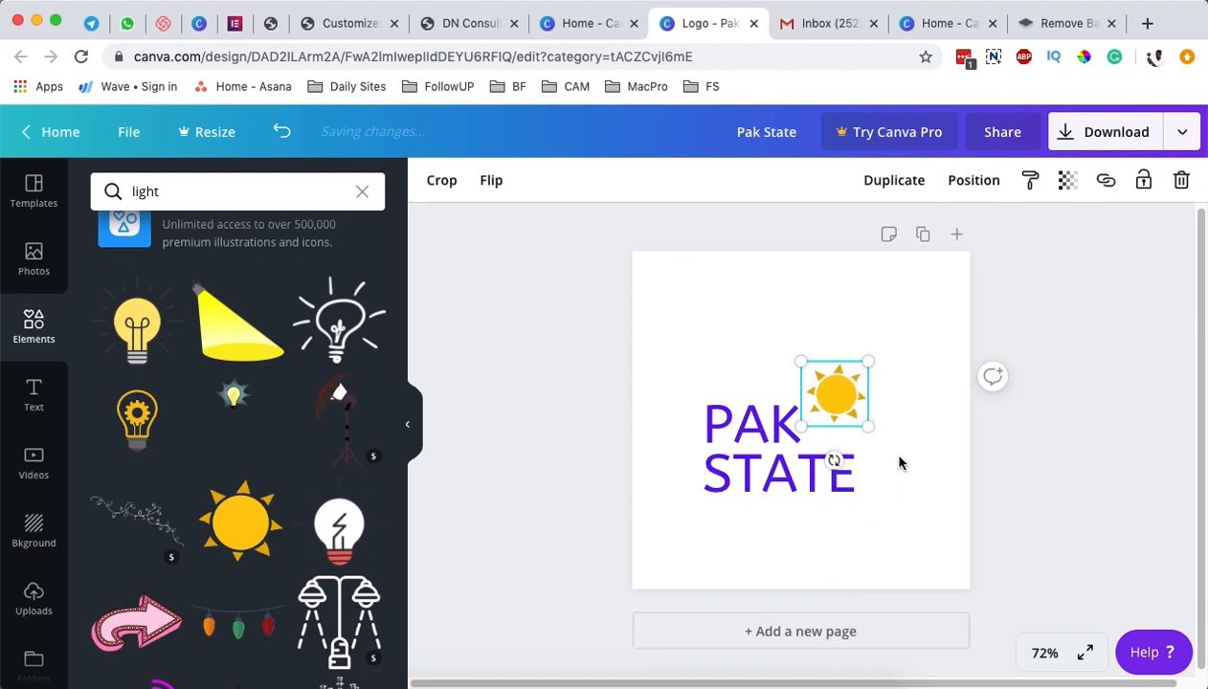
- Move the PAK STATE heading back up beside the sun and group the heading with the sun
{"action": "left_click", "coordinate": [671, 471]}
{"action": "left_click", "coordinate": [728, 473]}
{"action": "left_click_drag", "start_coordinate": [736, 400], "coordinate": [734, 368]}
{"action": "left_click", "coordinate": [857, 418], "text": "shift"}
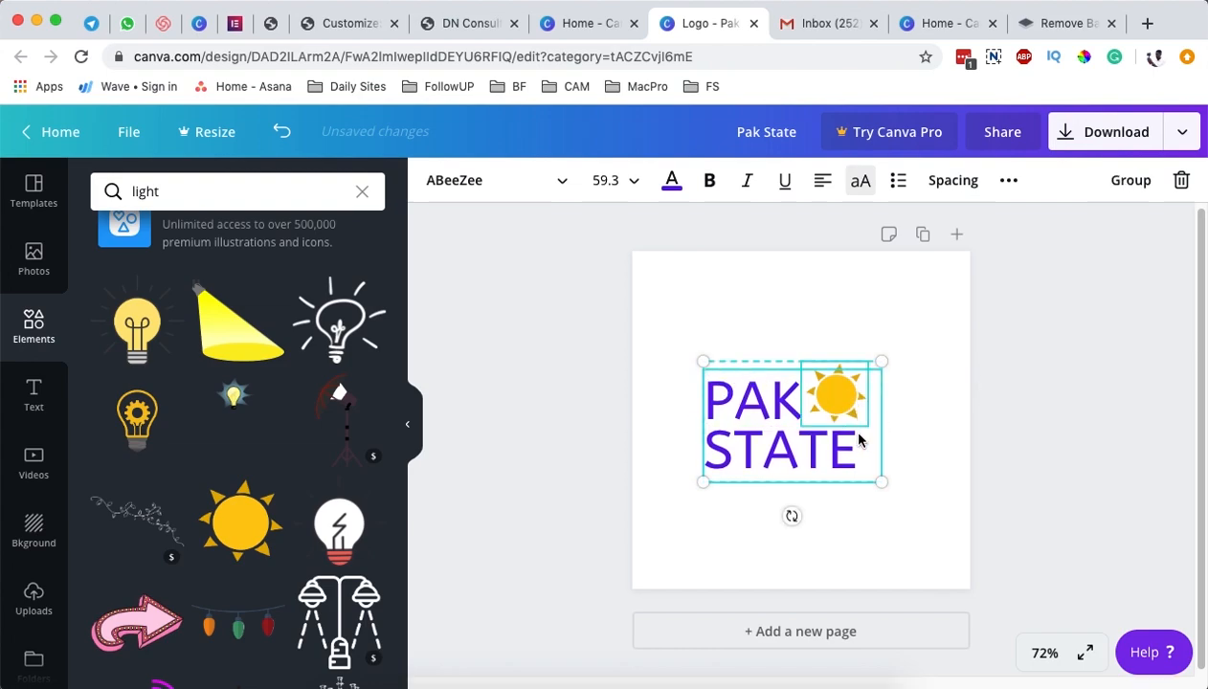
{"action": "left_click", "coordinate": [1129, 180]}
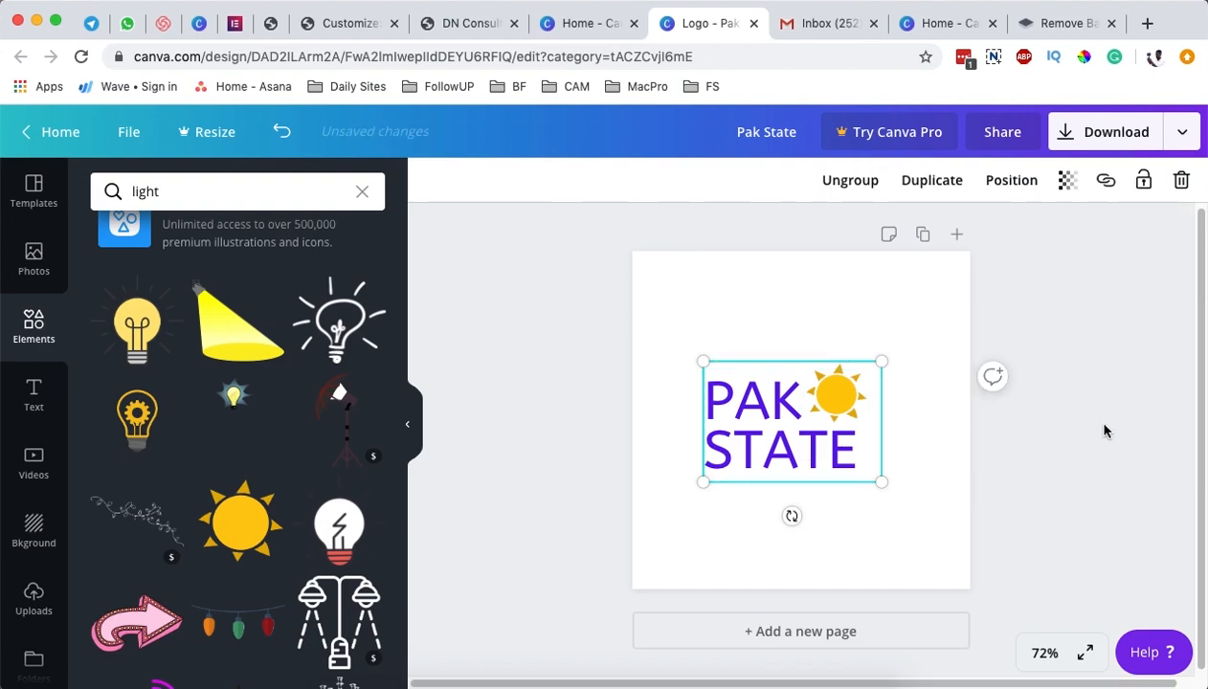
- Enlarge the grouped logo until it nearly spans the canvas width and nudge it slightly toward the right edge
{"action": "left_click_drag", "start_coordinate": [883, 484], "coordinate": [941, 523]}
{"action": "left_click_drag", "start_coordinate": [703, 362], "coordinate": [654, 342]}
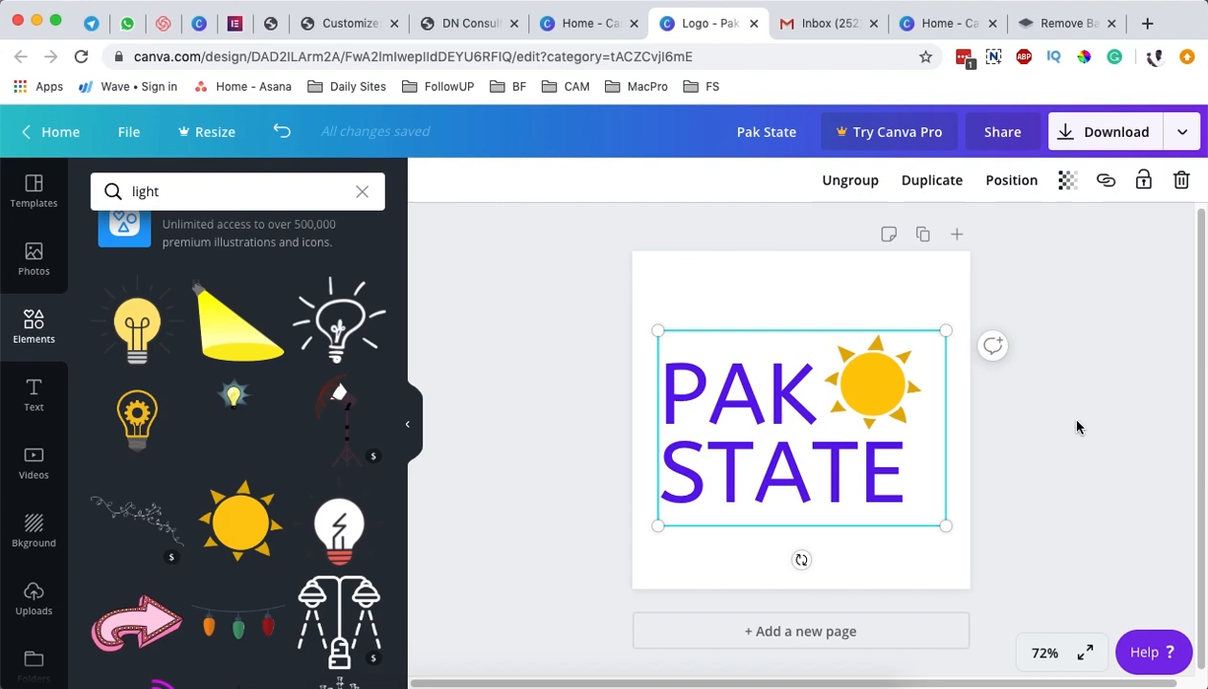
{"action": "left_click", "coordinate": [808, 481]}
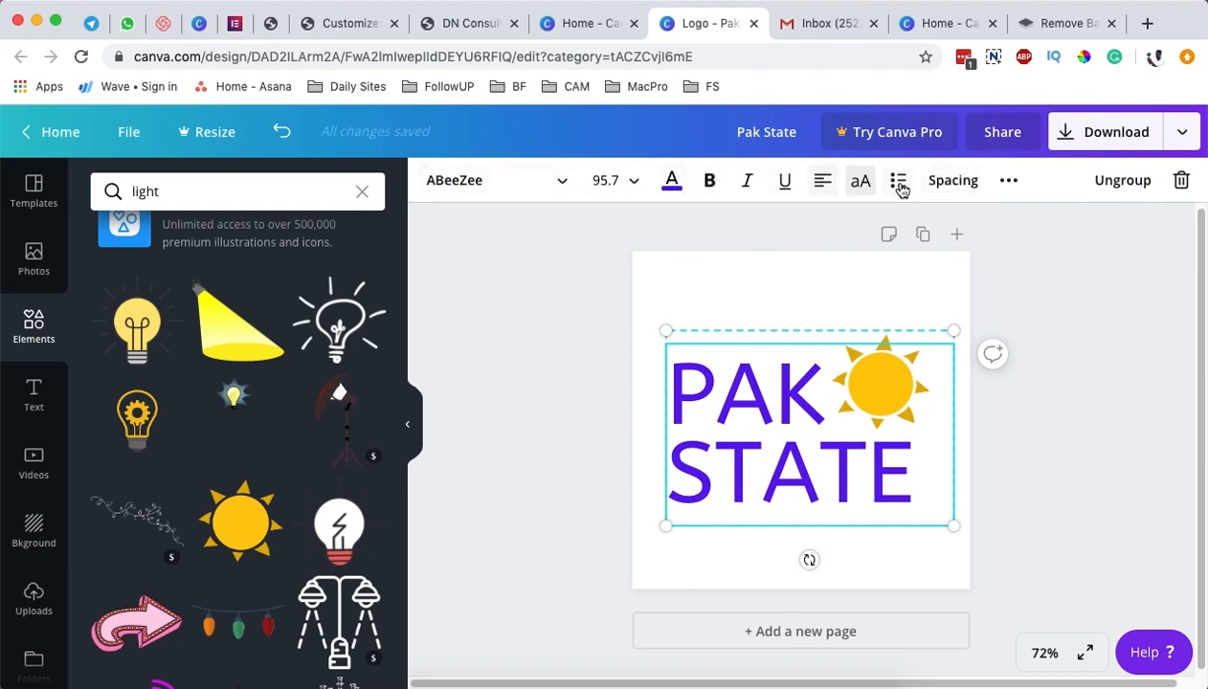
{"action": "left_click", "coordinate": [1008, 179]}
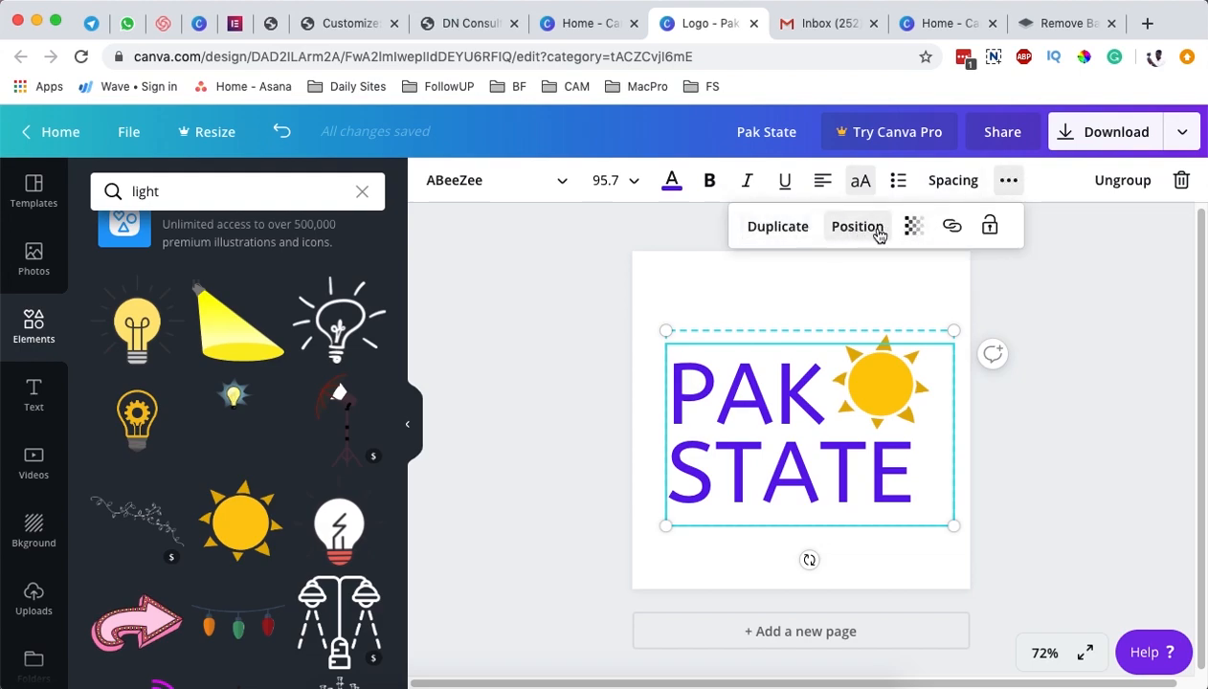
{"action": "left_click", "coordinate": [728, 573]}
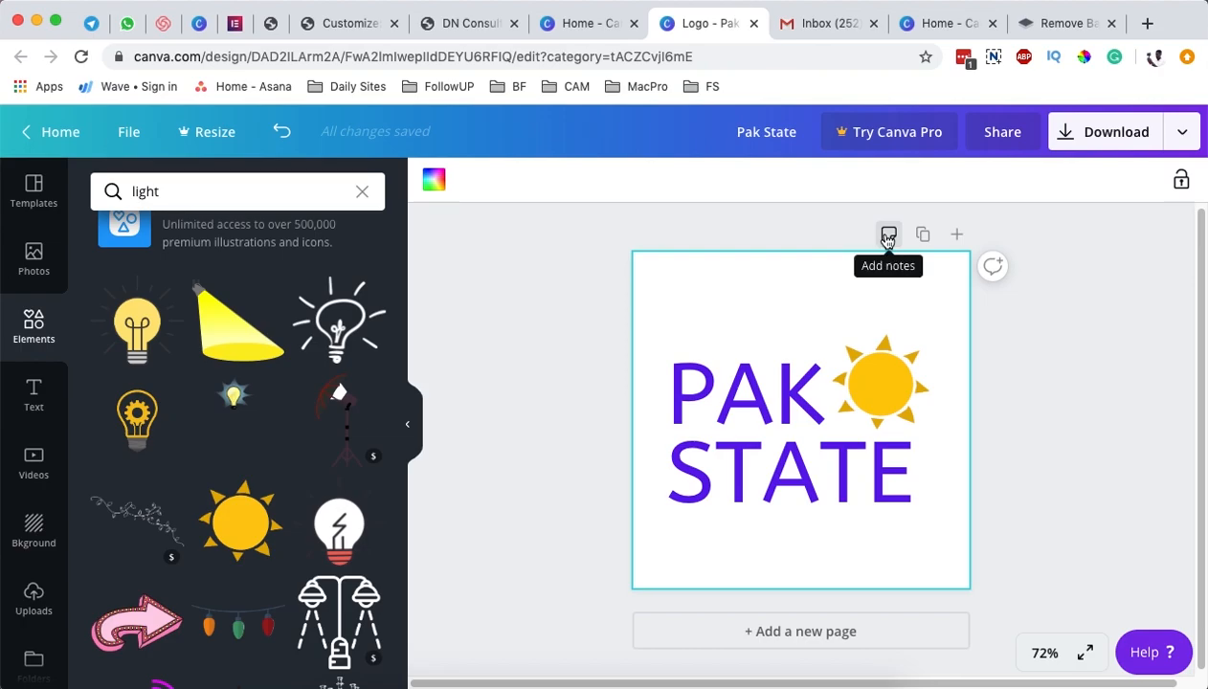
- Look through the stock photos, the download settings and the available publishing and sharing destinations for the design
{"action": "left_click", "coordinate": [33, 252]}
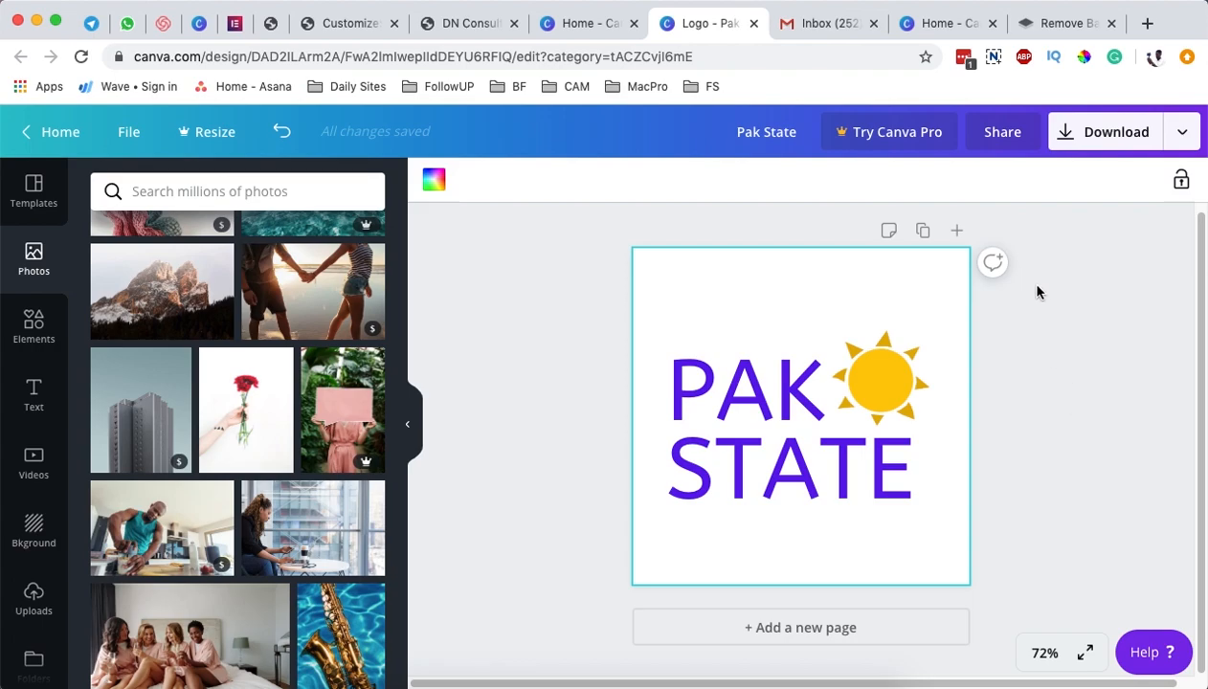
{"action": "left_click", "coordinate": [1183, 134]}
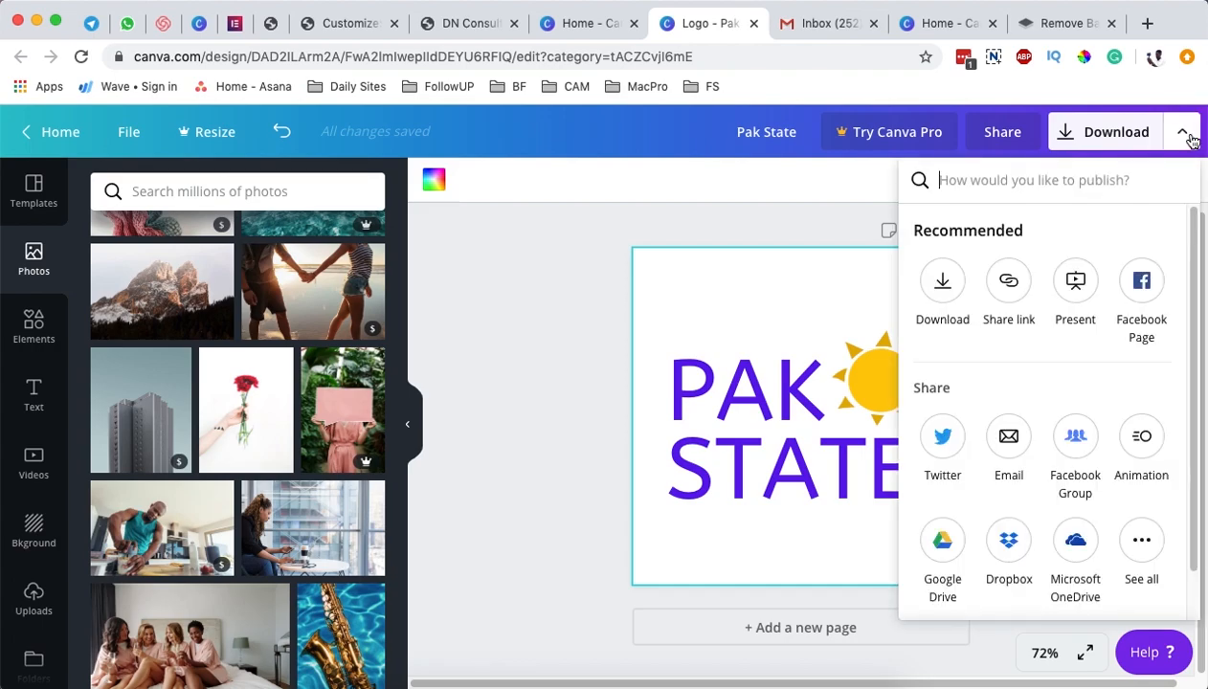
{"action": "left_click", "coordinate": [1101, 143]}
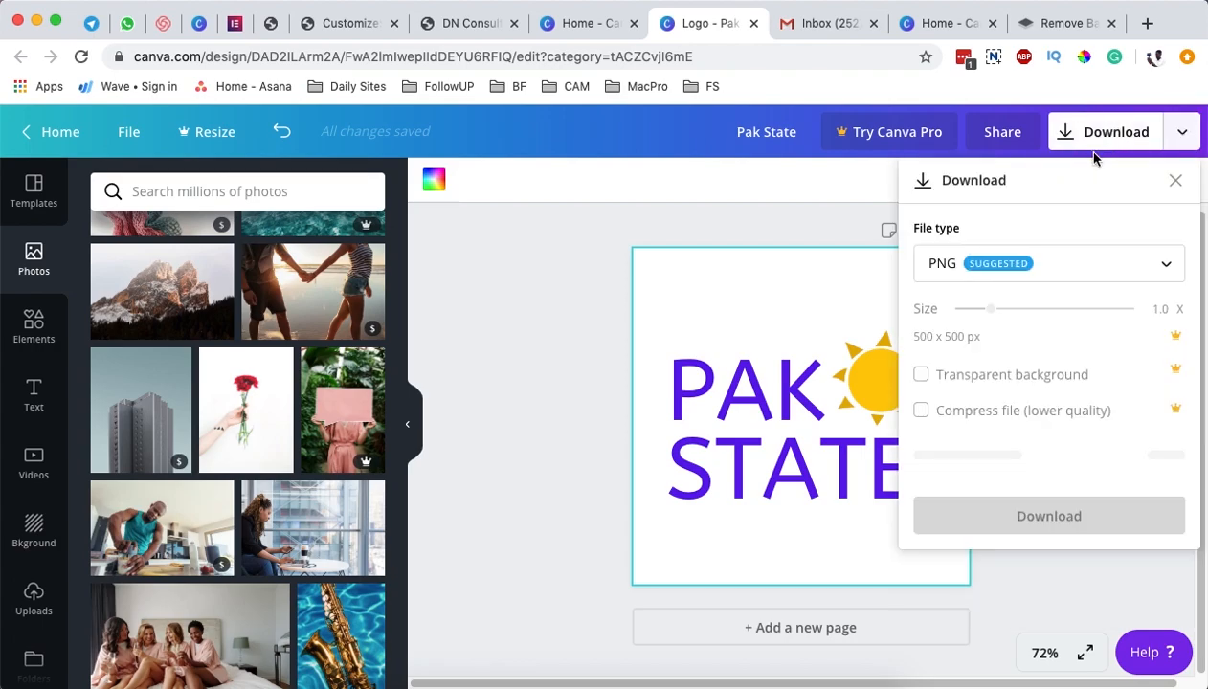
{"action": "left_click", "coordinate": [1167, 267]}
{"action": "left_click", "coordinate": [1171, 267]}
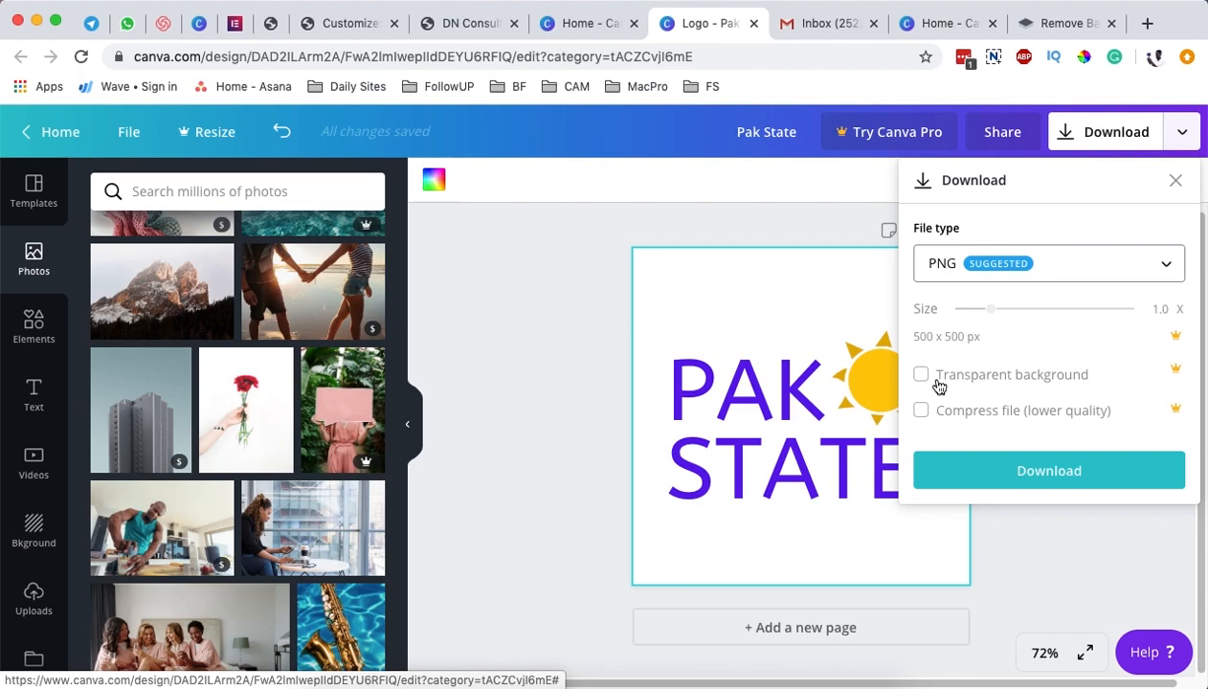
{"action": "left_click", "coordinate": [1182, 134]}
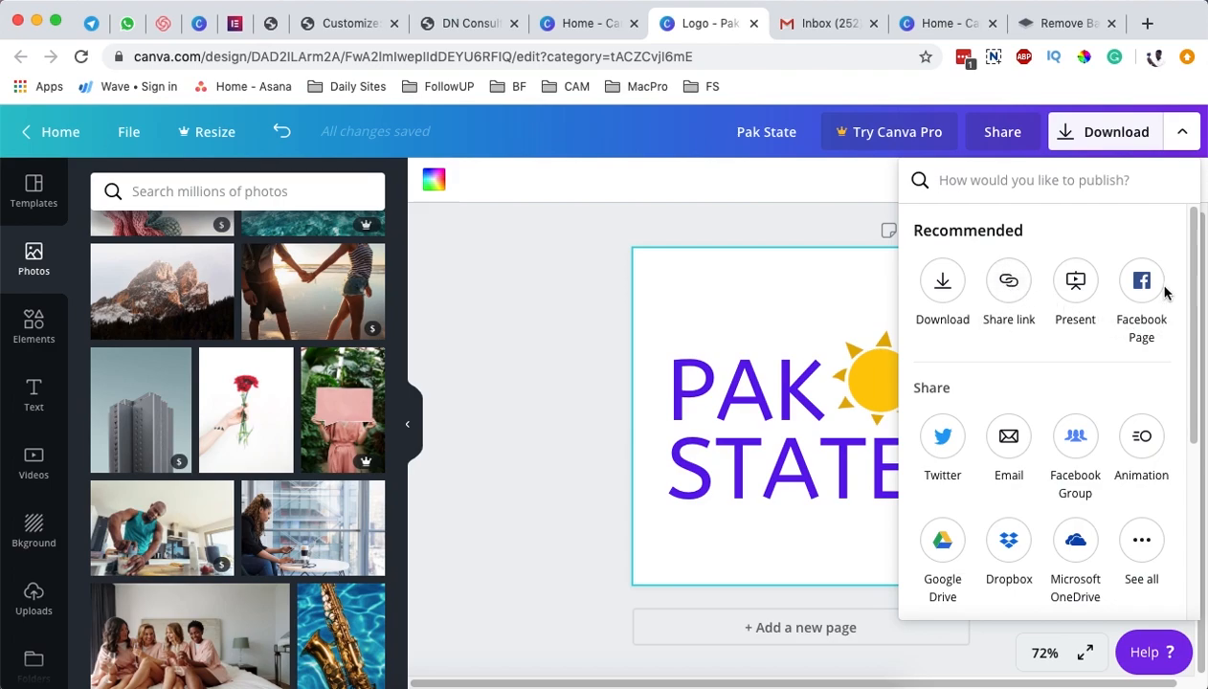
{"action": "scroll", "coordinate": [1110, 360], "scroll_direction": "down", "scroll_amount": 1}
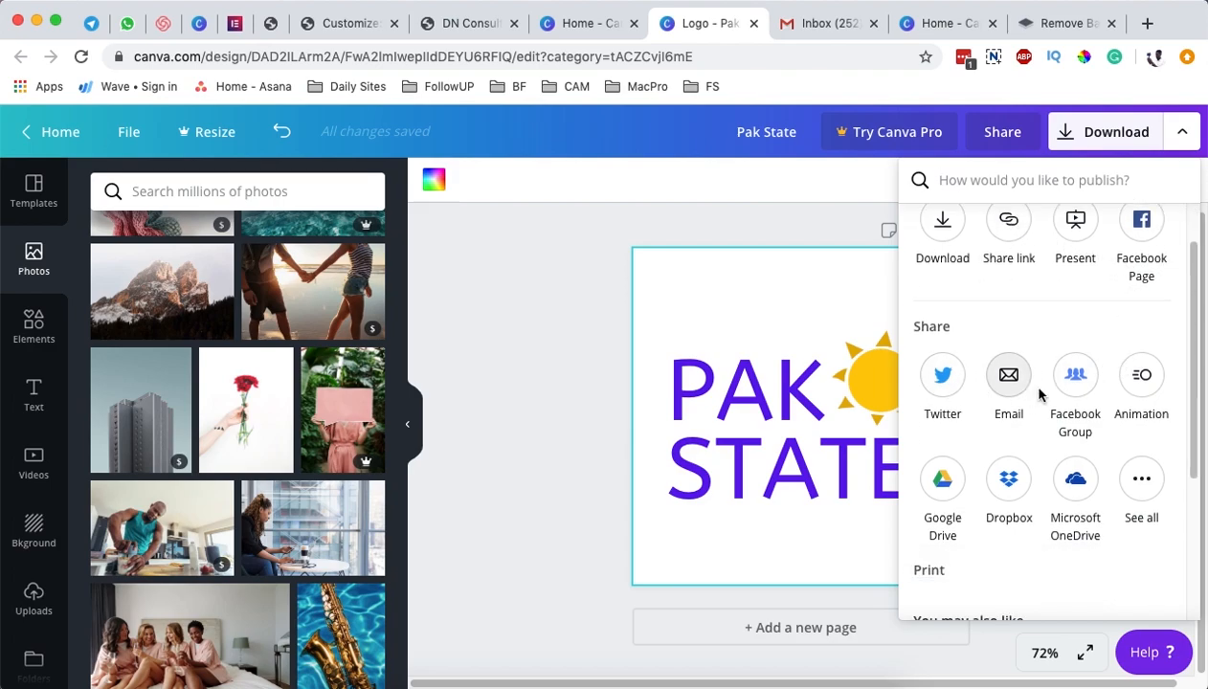
{"action": "scroll", "coordinate": [1041, 422], "scroll_direction": "down", "scroll_amount": 1}
{"action": "scroll", "coordinate": [982, 422], "scroll_direction": "down", "scroll_amount": 2}
{"action": "scroll", "coordinate": [1041, 426], "scroll_direction": "up", "scroll_amount": 4}
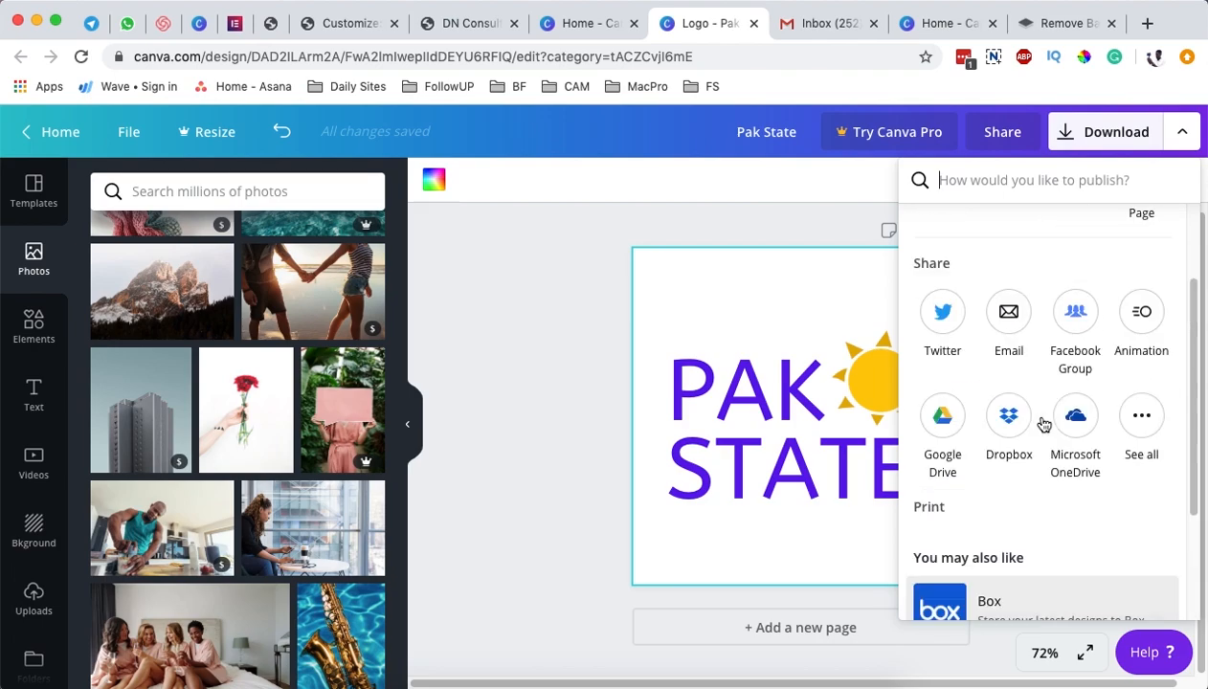
{"action": "left_click", "coordinate": [1179, 132]}
- Download the logo as a PNG and dismiss the Canva Pro trial offers
{"action": "left_click", "coordinate": [1111, 141]}
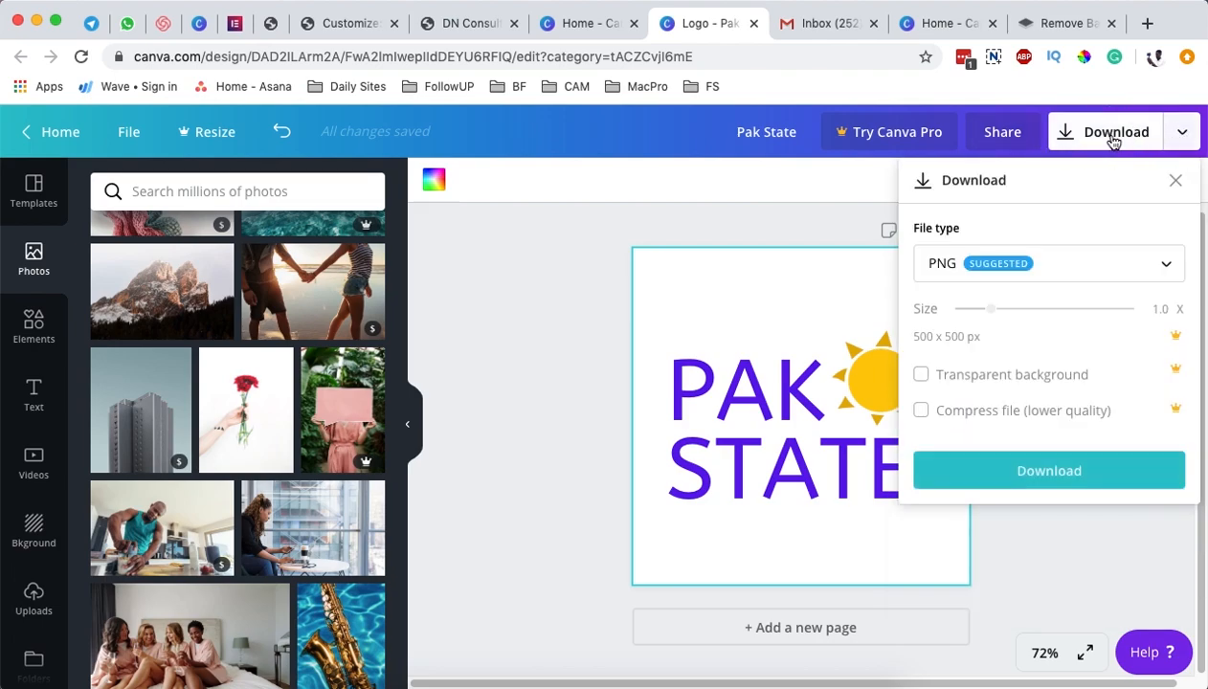
{"action": "left_click", "coordinate": [1156, 266]}
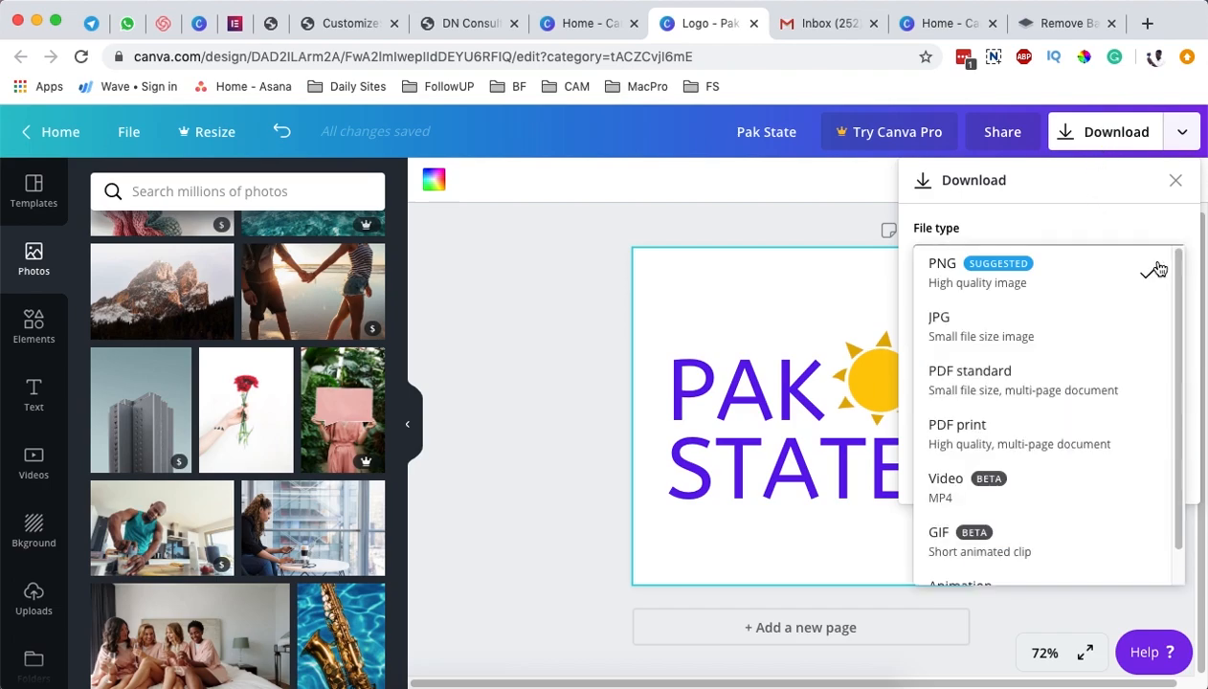
{"action": "left_click", "coordinate": [1054, 283]}
{"action": "mouse_move", "coordinate": [996, 316]}
{"action": "left_mouse_down"}
{"action": "mouse_move", "coordinate": [1020, 316]}
{"action": "mouse_move", "coordinate": [995, 305]}
{"action": "left_mouse_up"}
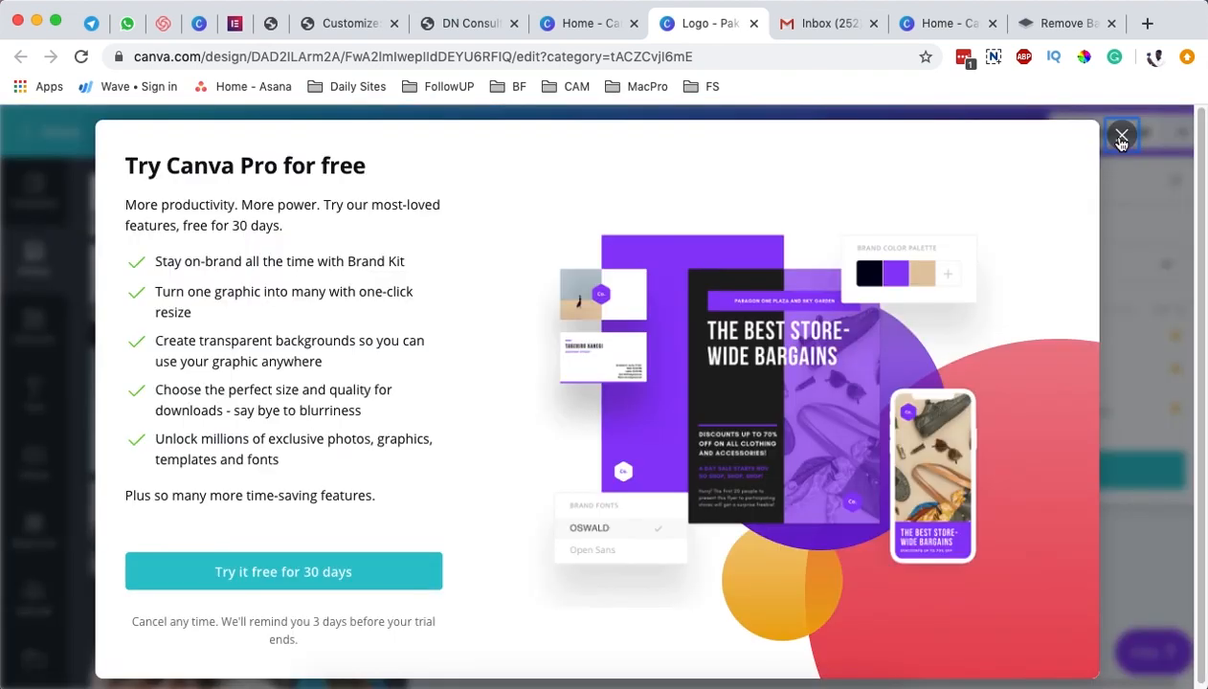
{"action": "left_click", "coordinate": [1122, 137]}
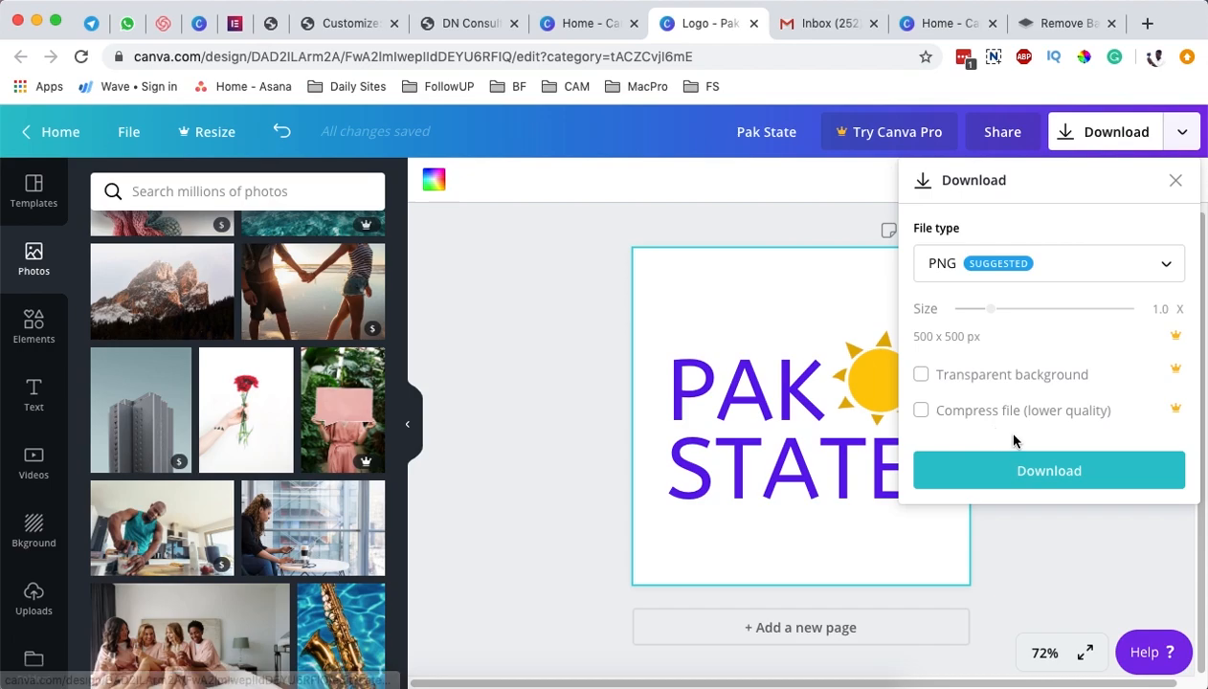
{"action": "left_click", "coordinate": [1037, 476]}
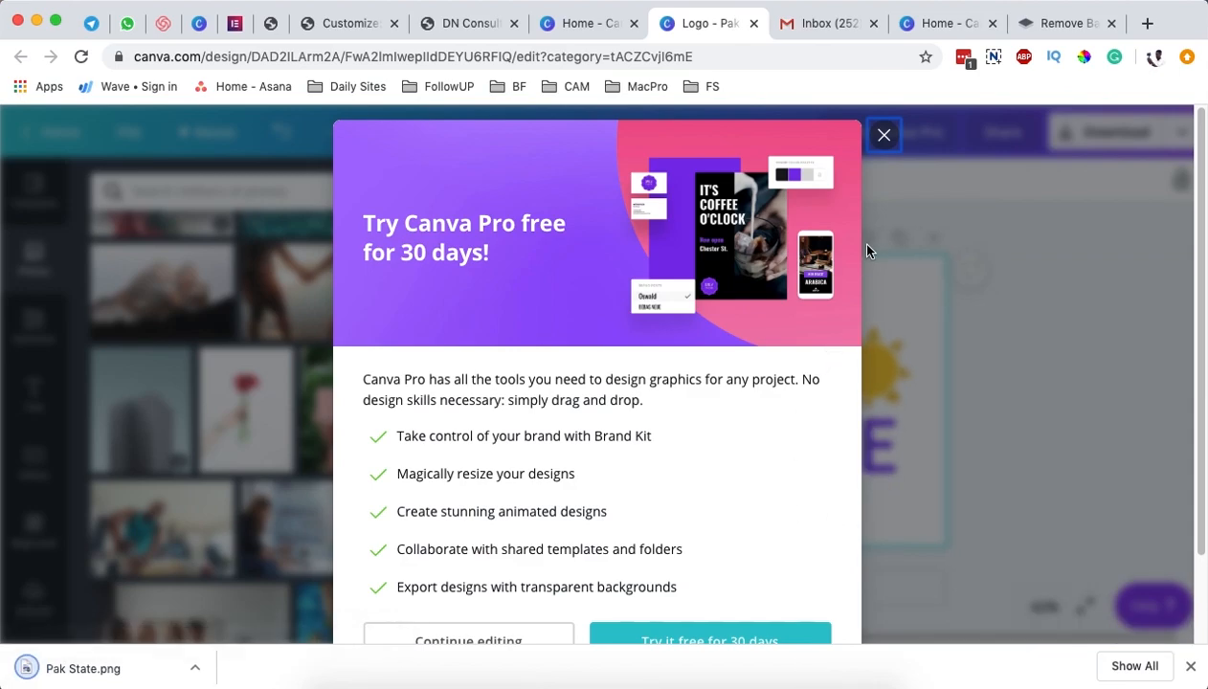
{"action": "left_click", "coordinate": [884, 135]}
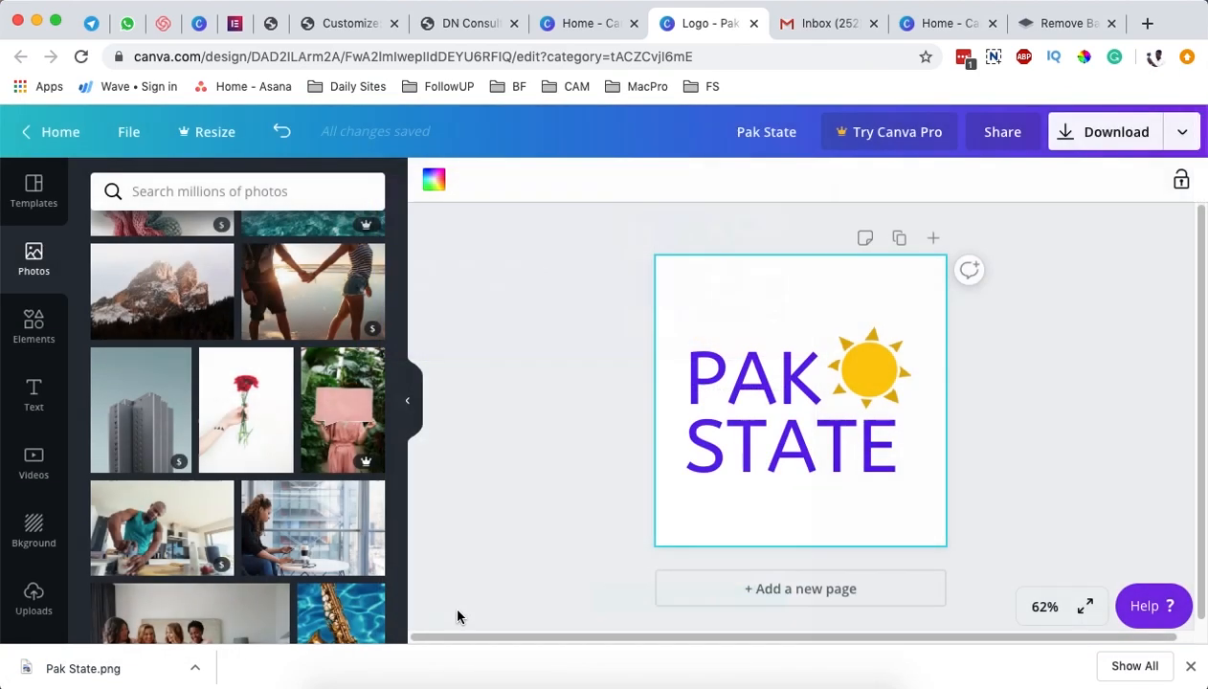
- Switch to Finder, copy Pak State.png from Downloads to the Desktop and open the copy to check it
{"action": "left_click", "coordinate": [195, 669]}
{"action": "left_click", "coordinate": [262, 641]}
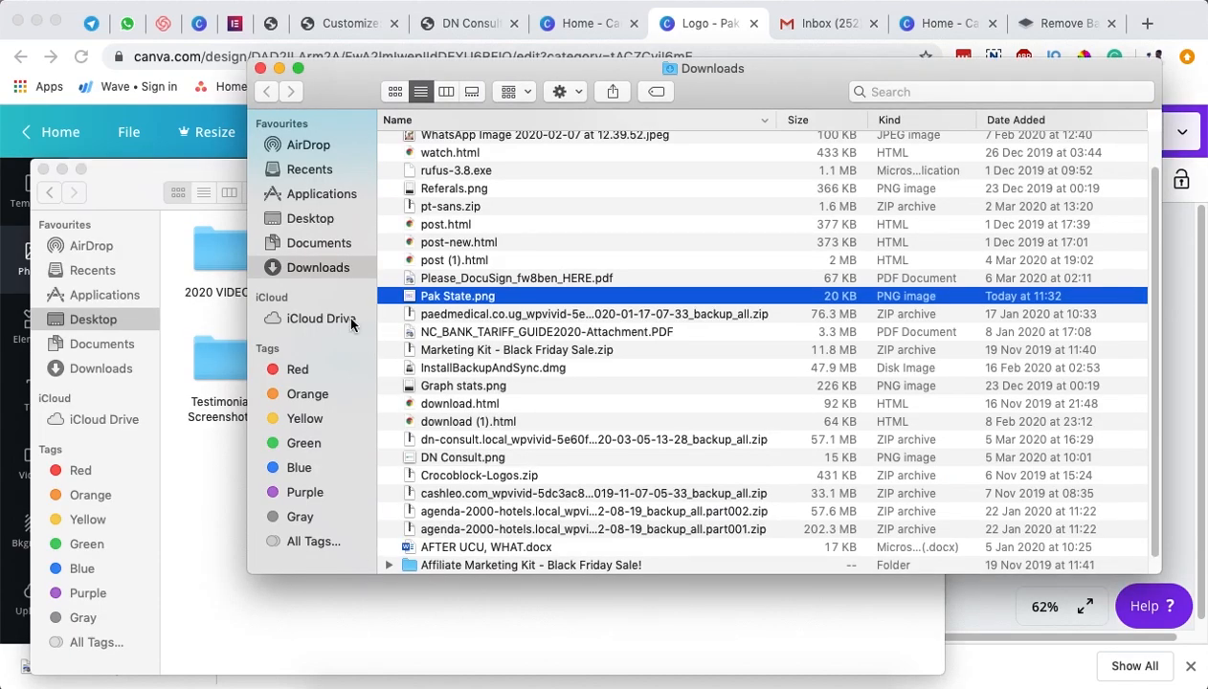
{"action": "left_click", "coordinate": [304, 220]}
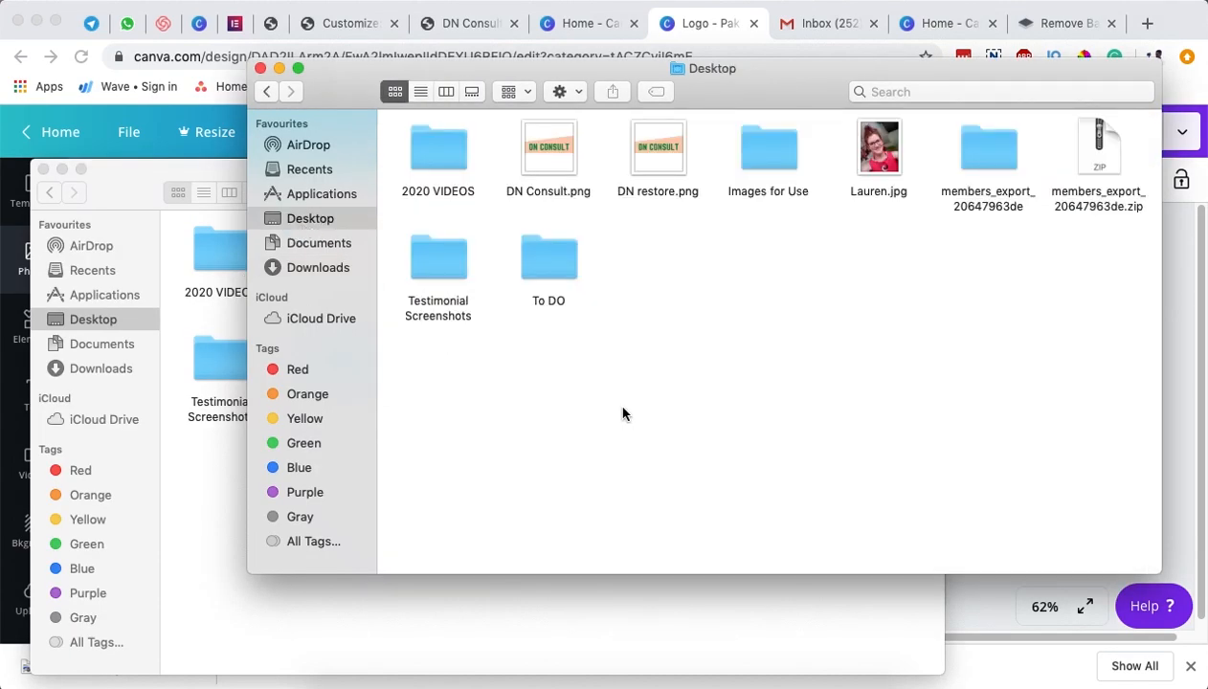
{"action": "key", "text": "super+v"}
{"action": "double_click", "coordinate": [442, 261]}
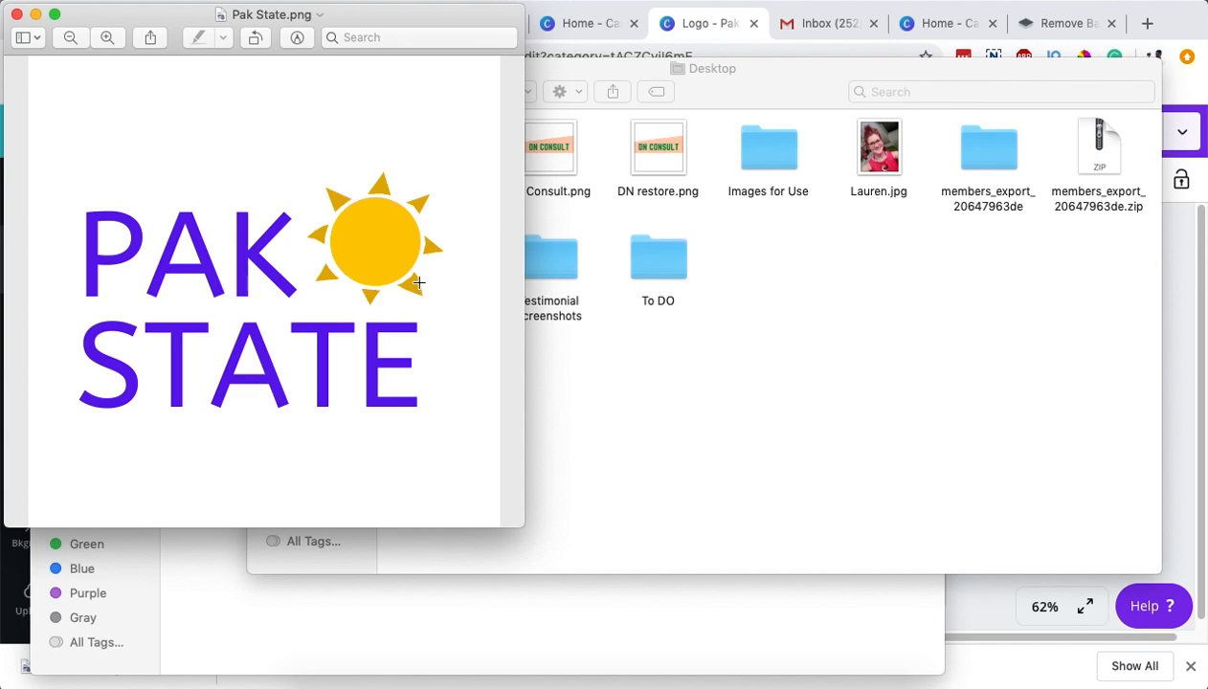
{"action": "left_click", "coordinate": [670, 414]}
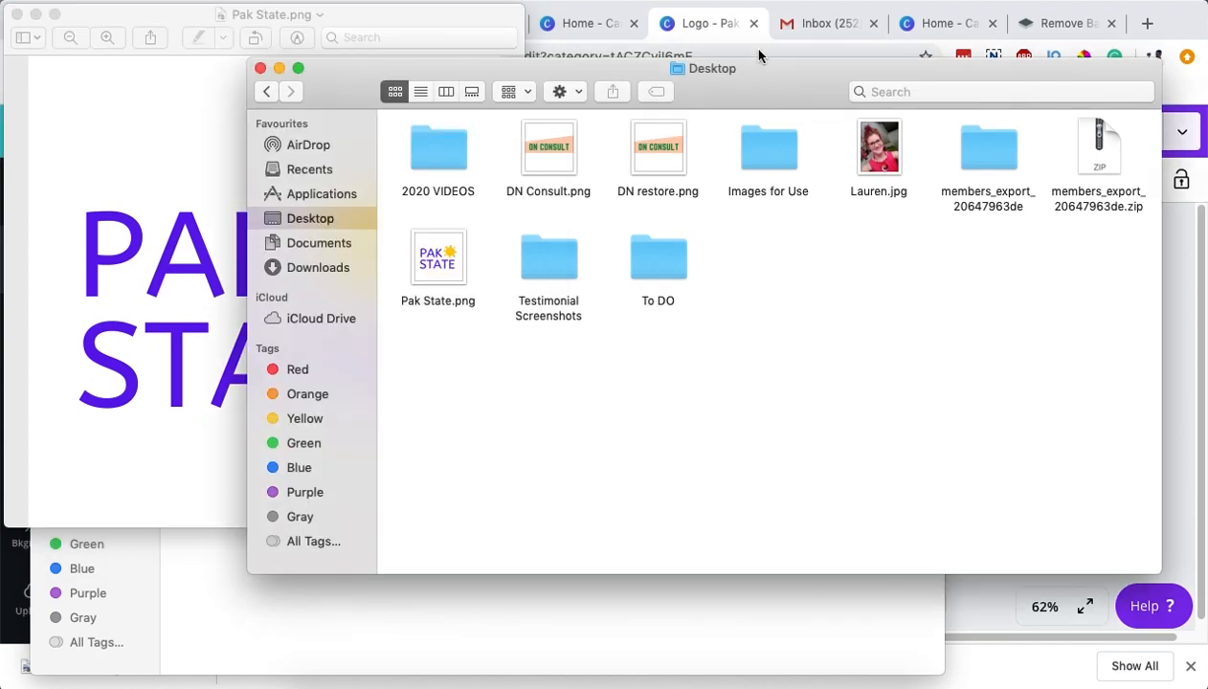
- Return to the browser and load remove.bg in a new tab beside the logo design
{"action": "left_click", "coordinate": [712, 28]}
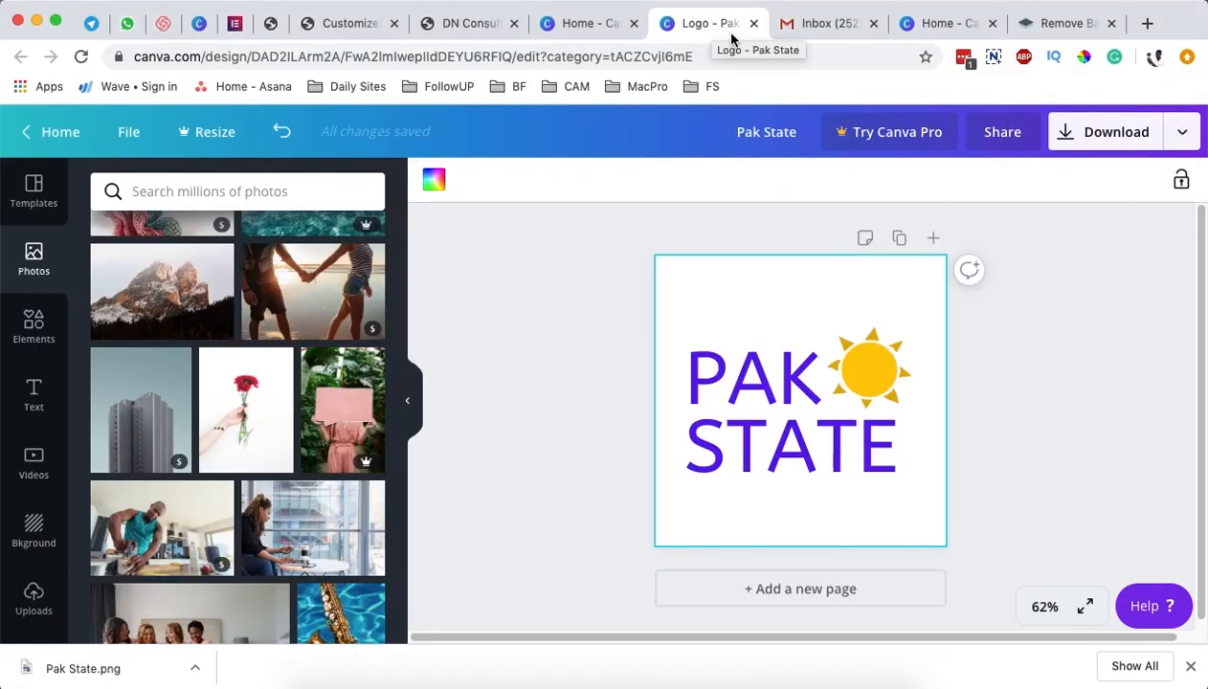
{"action": "right_click", "coordinate": [723, 32]}
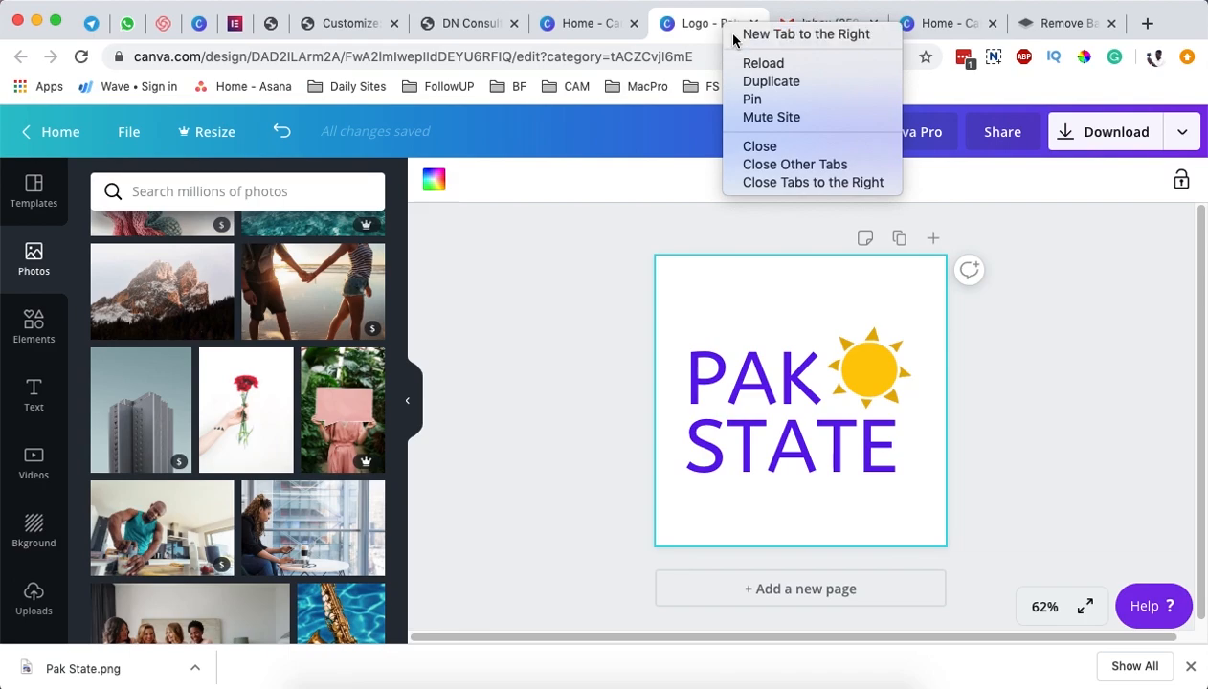
{"action": "left_click", "coordinate": [729, 34]}
{"action": "type", "text": "a"}
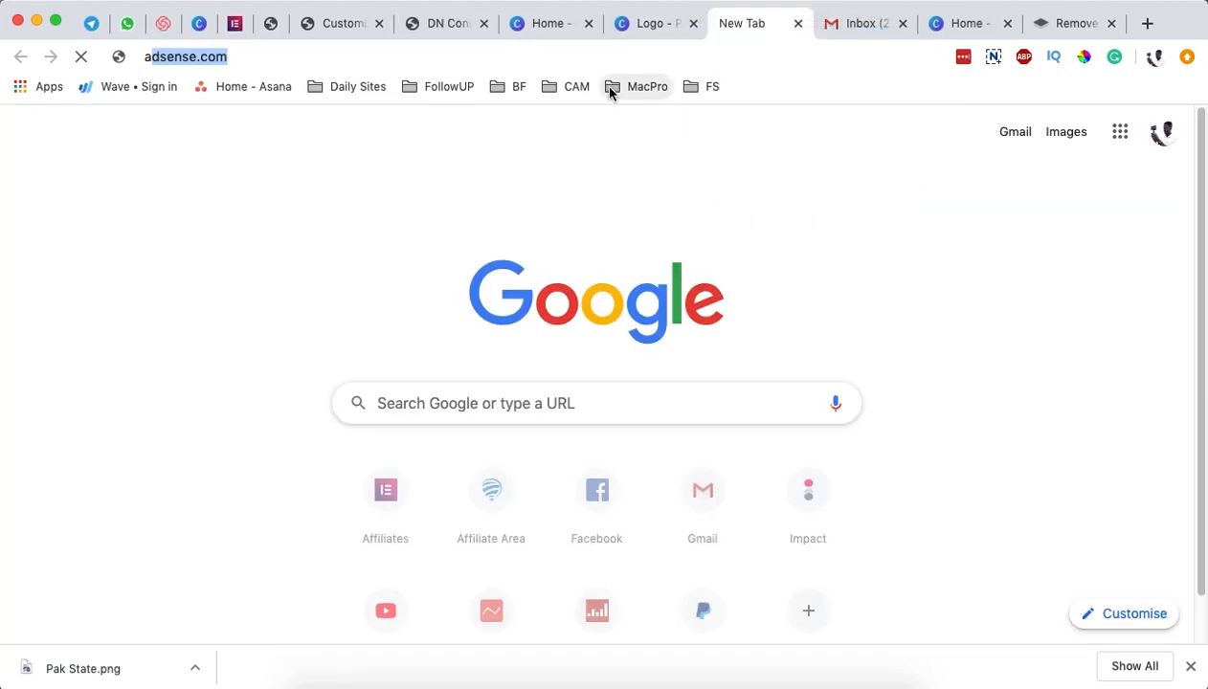
{"action": "key", "text": "BackSpace"}
{"action": "key", "text": "BackSpace"}
{"action": "type", "text": "remove.bg"}
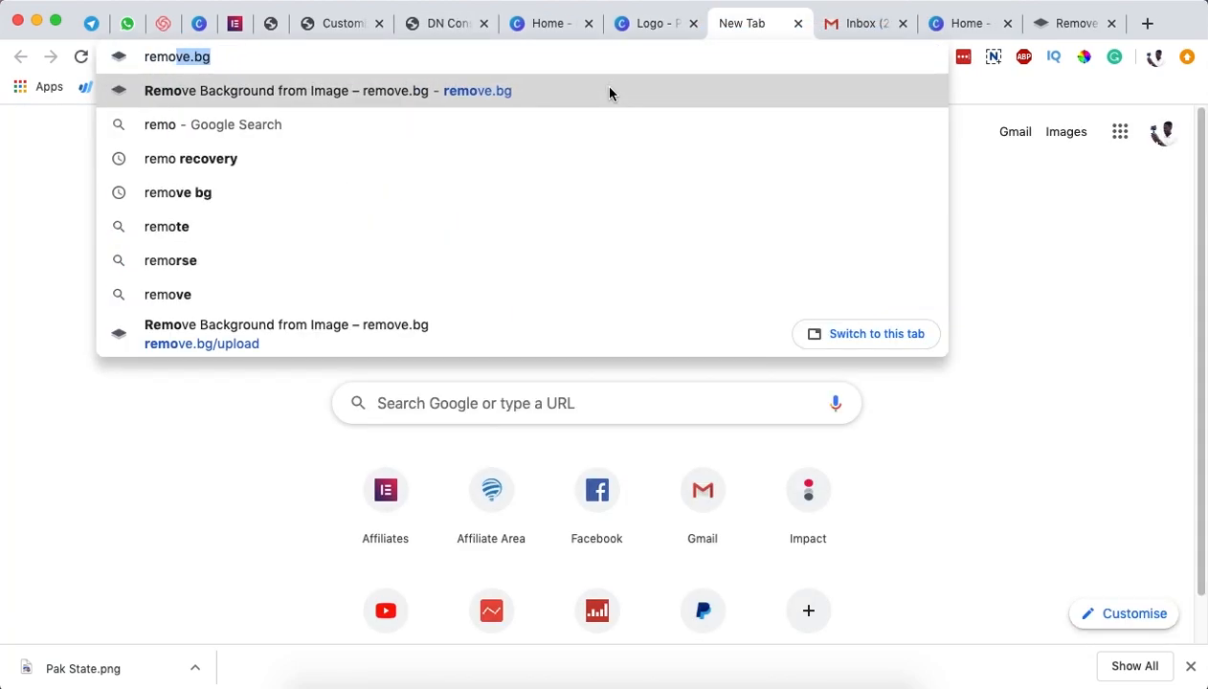
{"action": "key", "text": "Return"}
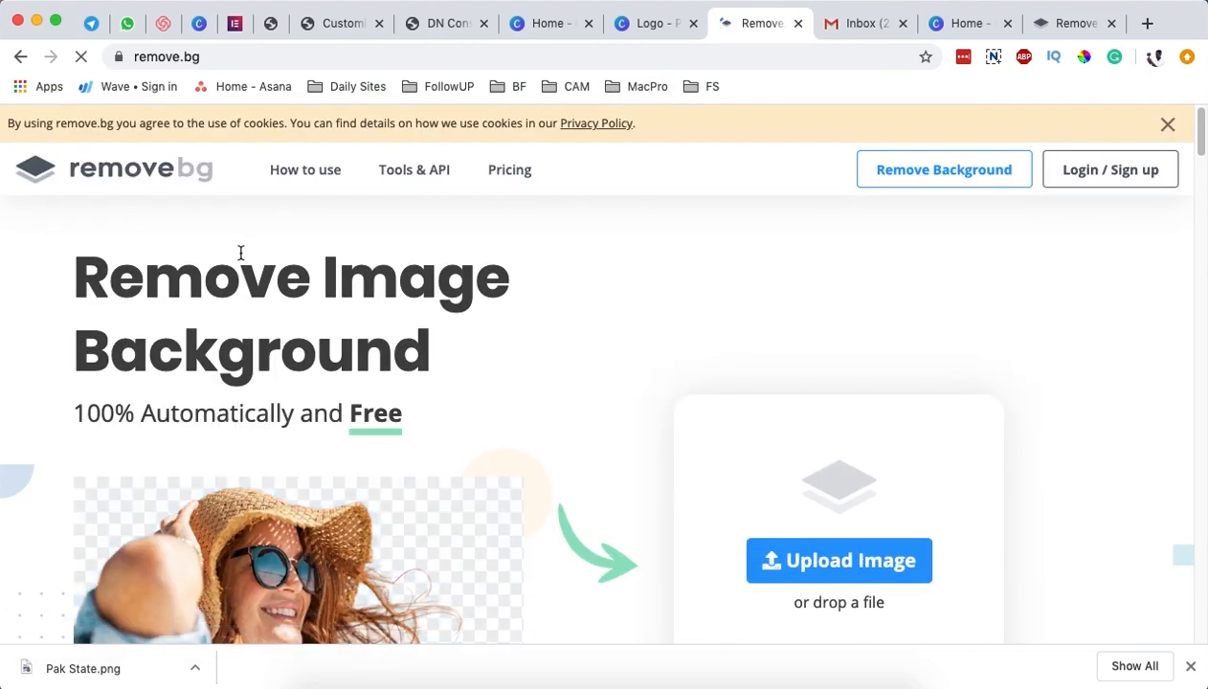
- Upload Pak State.png from the Desktop to remove.bg to remove its background
{"action": "left_click", "coordinate": [933, 180]}
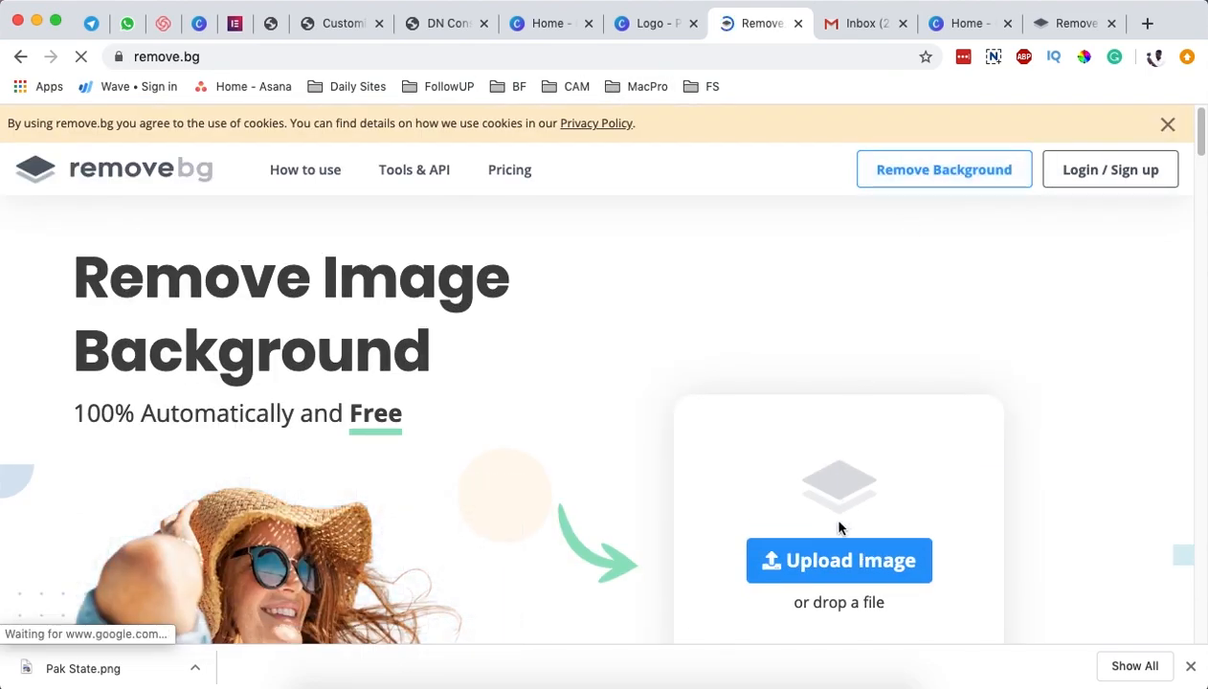
{"action": "left_click", "coordinate": [588, 604]}
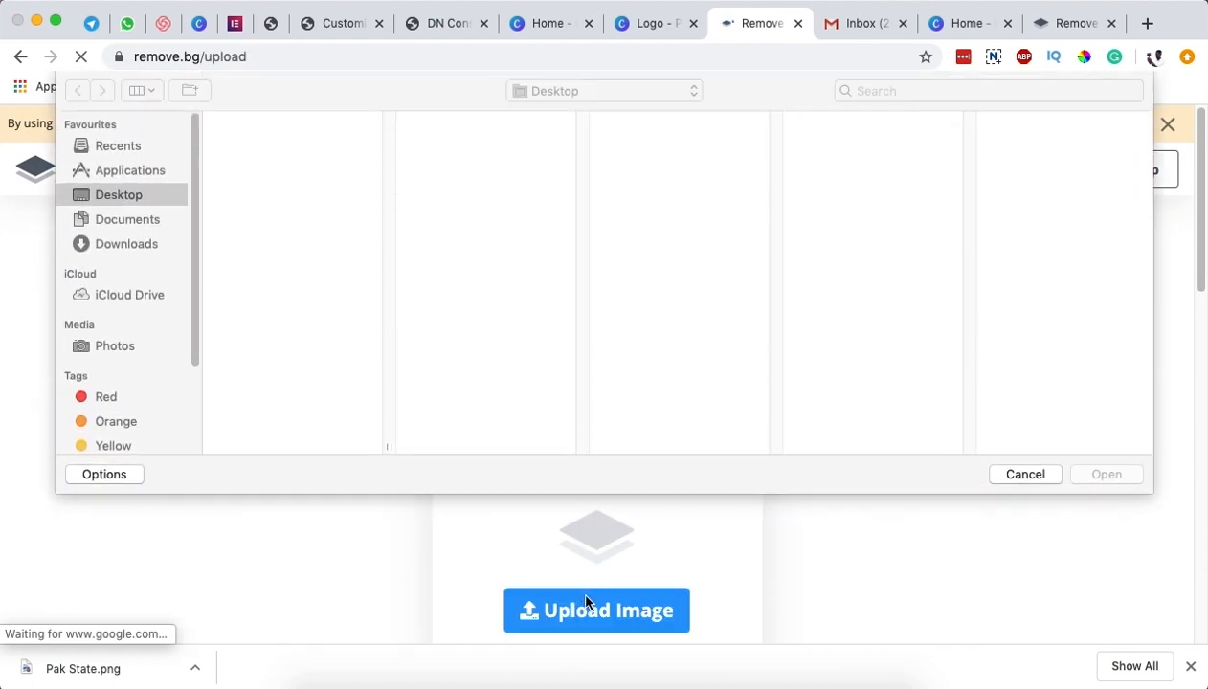
{"action": "left_click", "coordinate": [254, 242]}
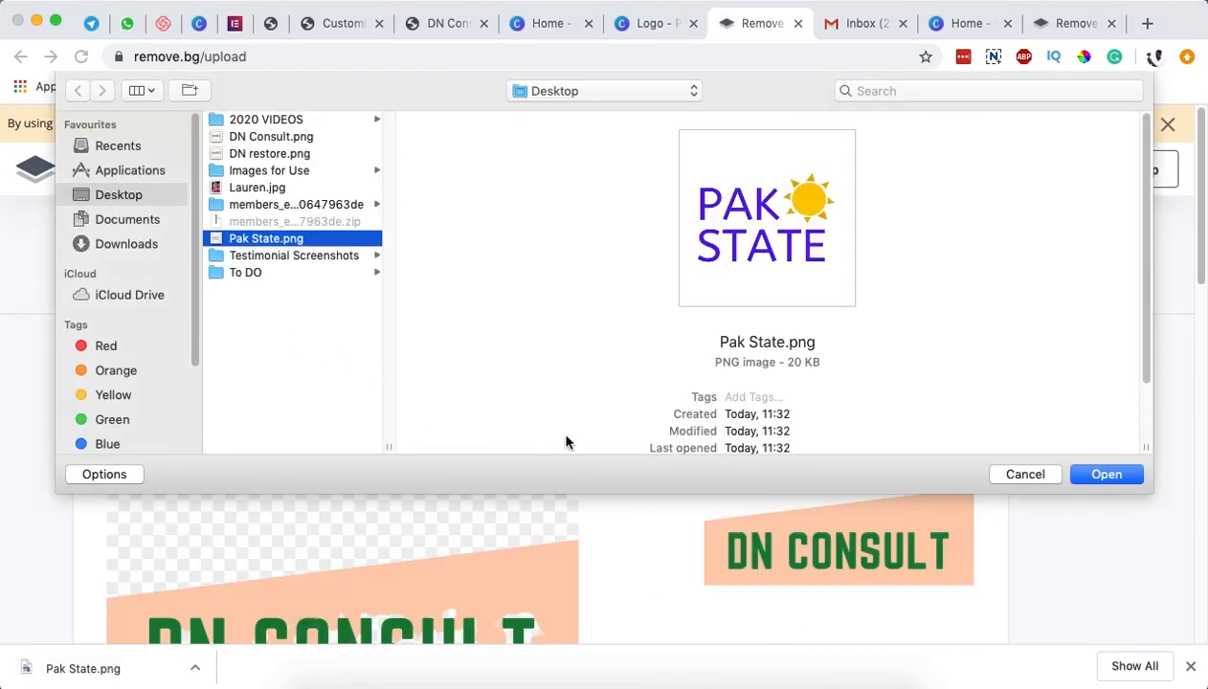
{"action": "left_click", "coordinate": [1088, 477]}
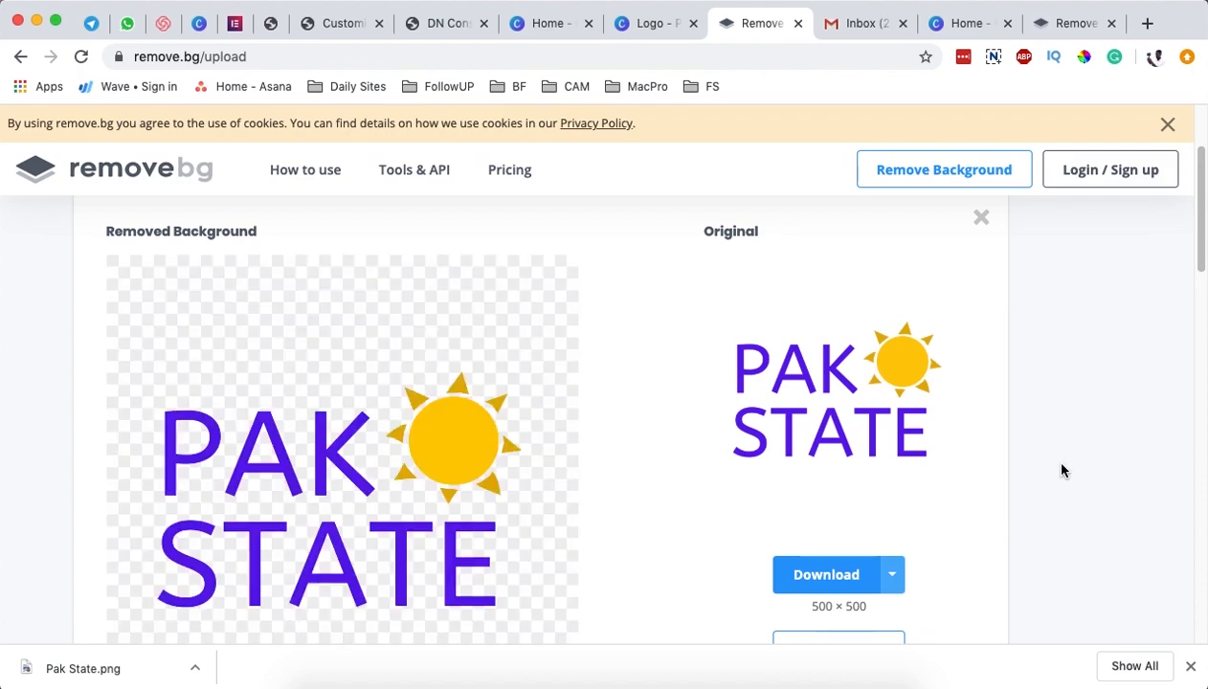
- Examine the background-removed logo preview and the replacement background photos offered in the remove.bg editor
{"action": "scroll", "coordinate": [999, 464], "scroll_direction": "down", "scroll_amount": 1}
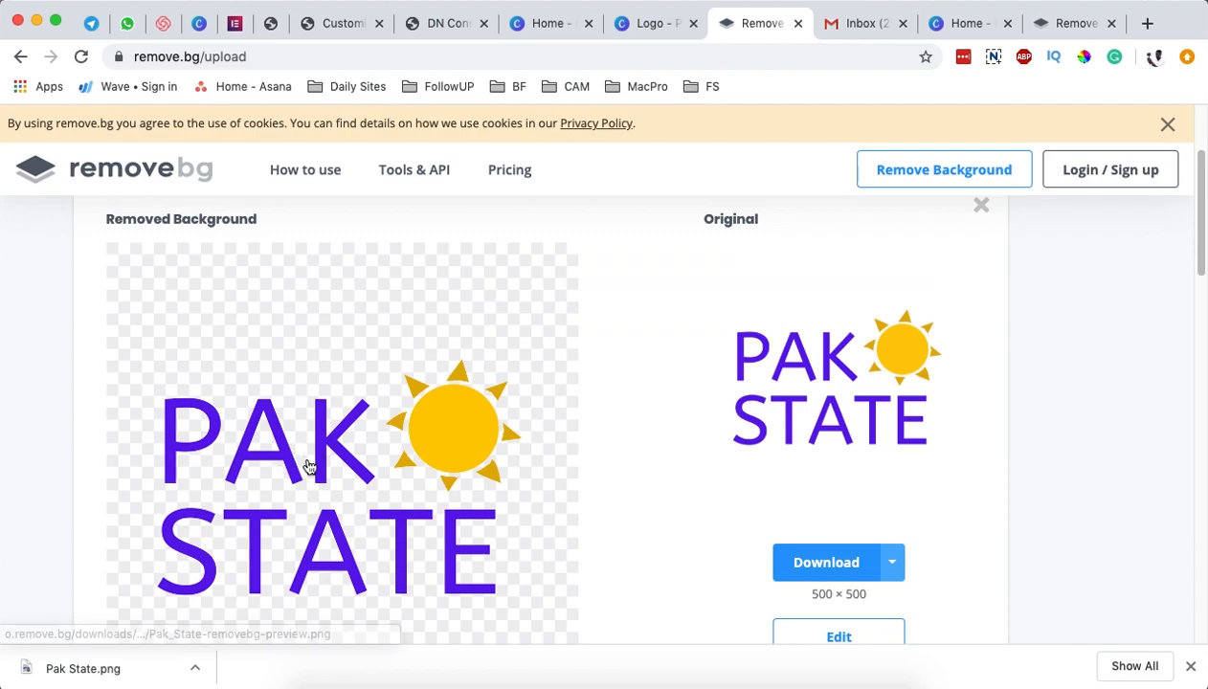
{"action": "scroll", "coordinate": [469, 582], "scroll_direction": "down", "scroll_amount": 3}
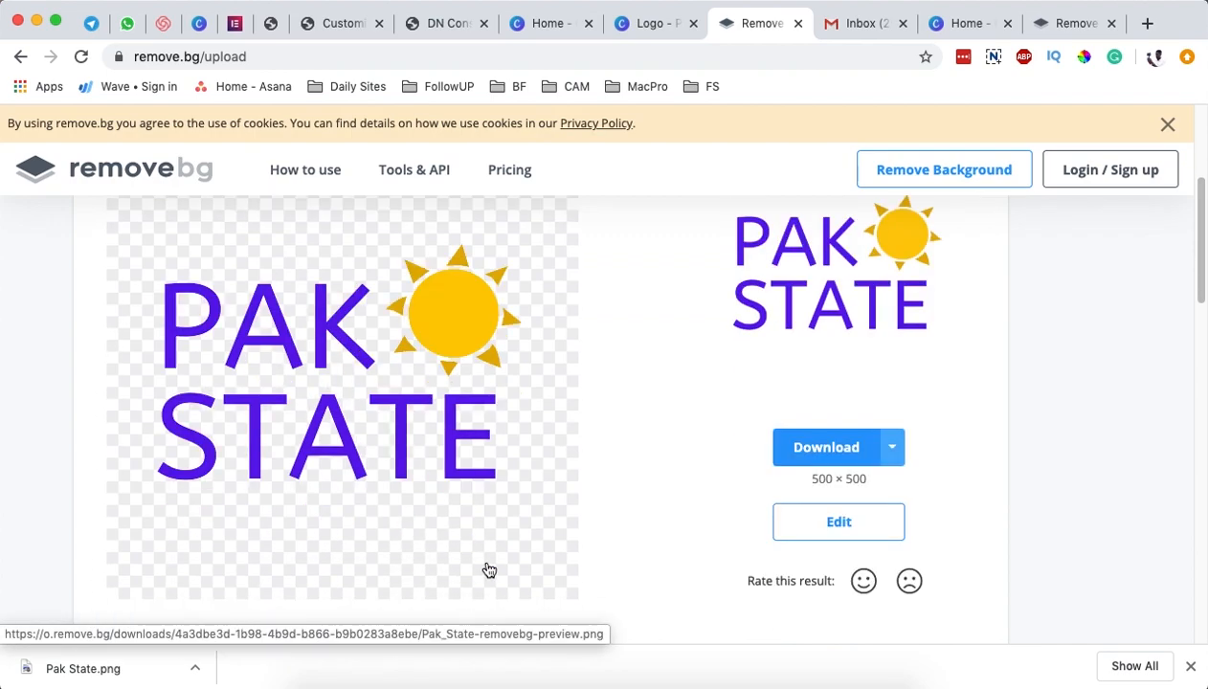
{"action": "scroll", "coordinate": [489, 570], "scroll_direction": "up", "scroll_amount": 1}
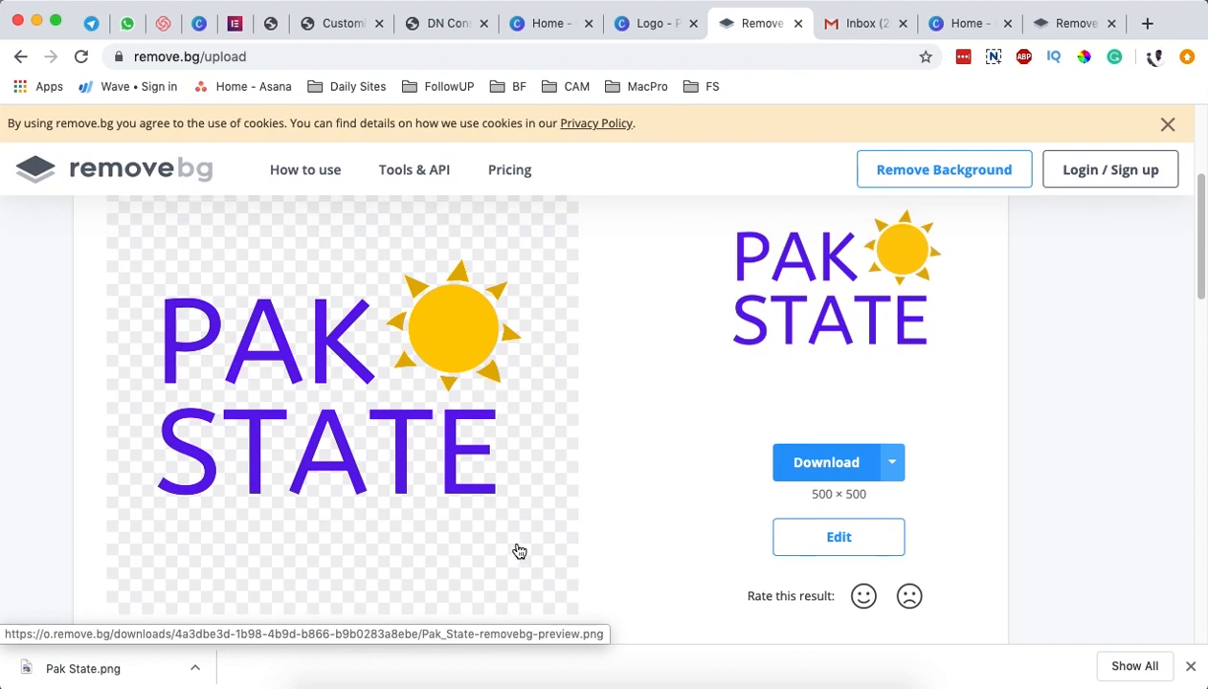
{"action": "scroll", "coordinate": [522, 547], "scroll_direction": "up", "scroll_amount": 1}
{"action": "scroll", "coordinate": [525, 547], "scroll_direction": "down", "scroll_amount": 2}
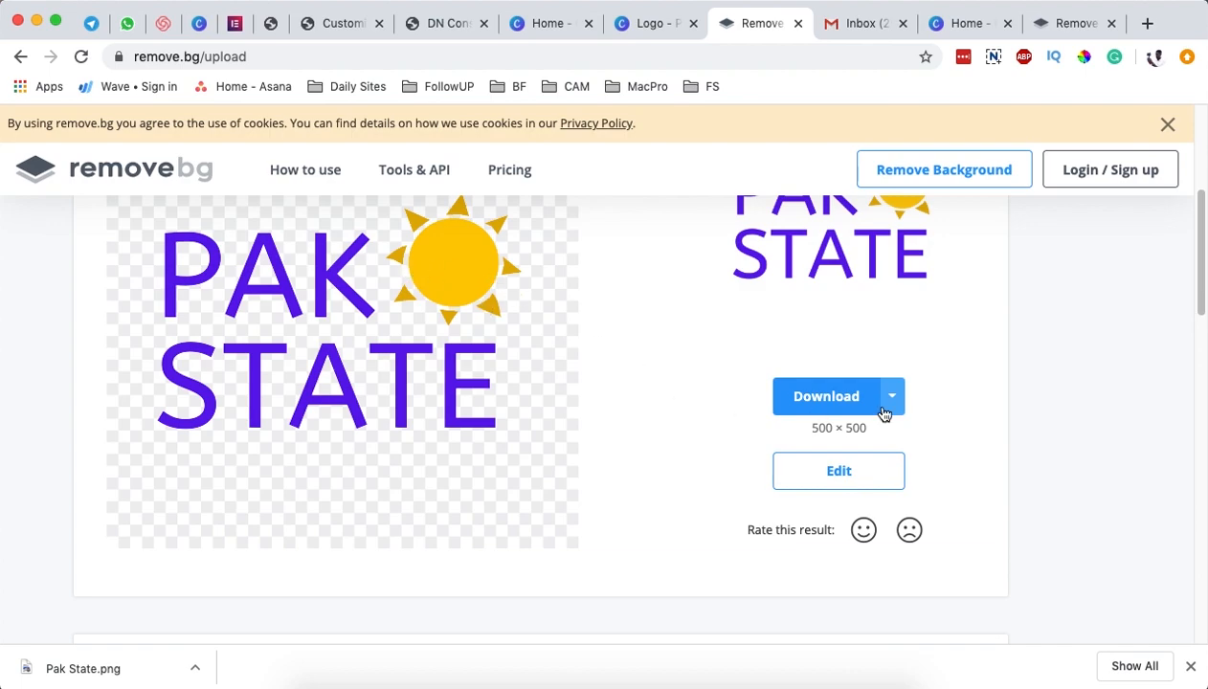
{"action": "left_click", "coordinate": [836, 468]}
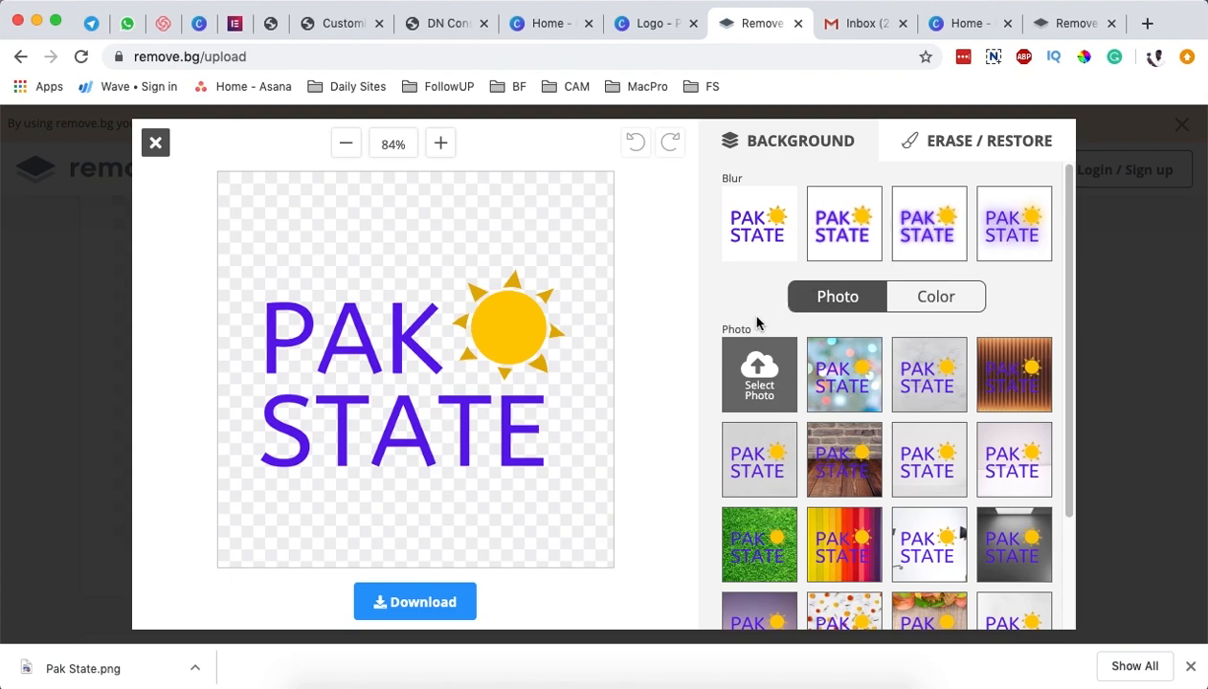
{"action": "scroll", "coordinate": [763, 318], "scroll_direction": "down", "scroll_amount": 3}
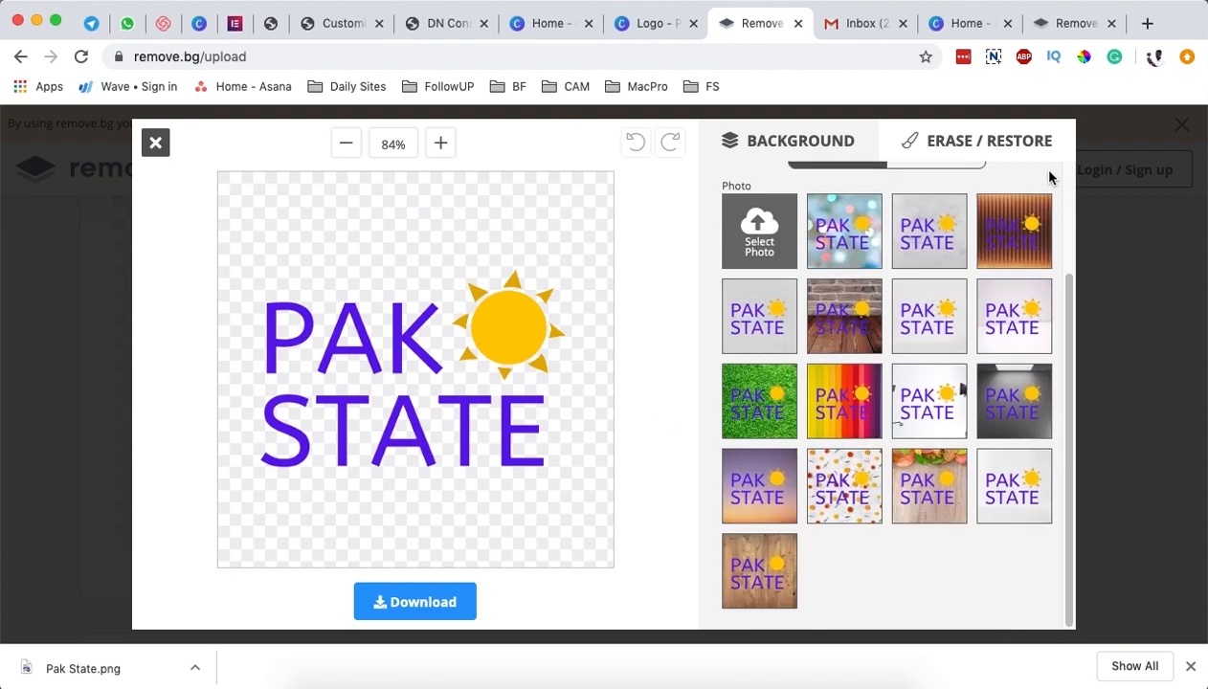
- Try erasing parts of the sun with the Erase brush and painting them back with the Restore brush
{"action": "left_click", "coordinate": [979, 151]}
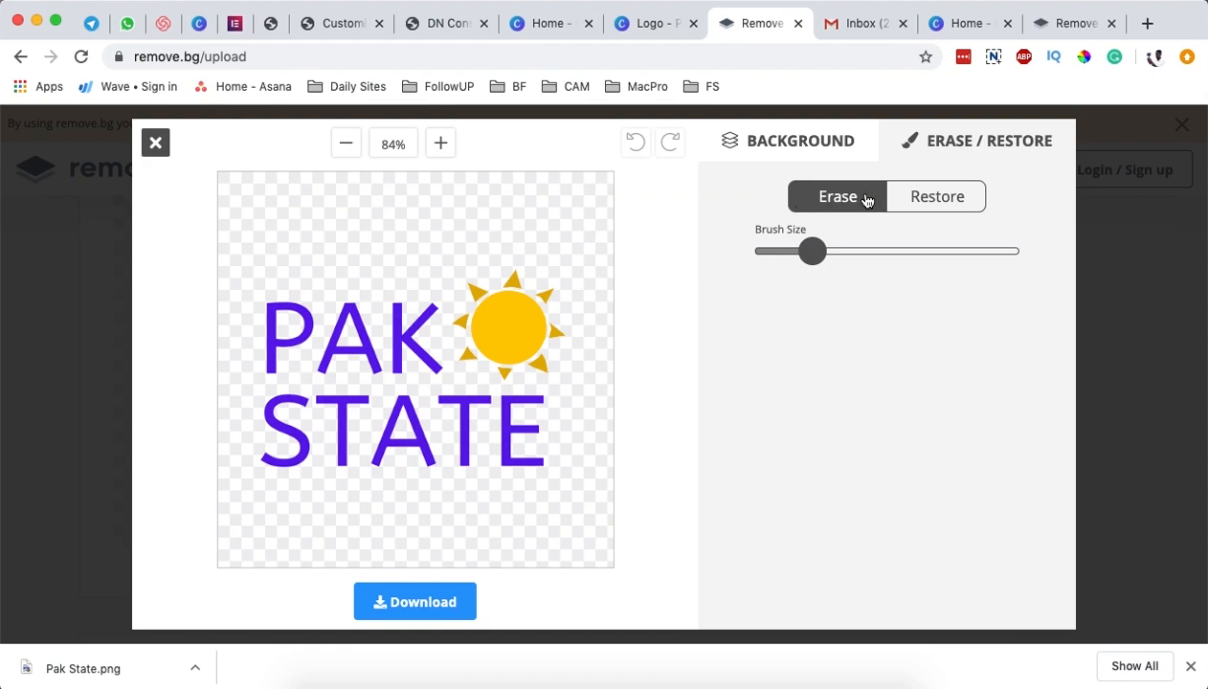
{"action": "mouse_move", "coordinate": [553, 288]}
{"action": "left_mouse_down"}
{"action": "mouse_move", "coordinate": [475, 286]}
{"action": "mouse_move", "coordinate": [500, 329]}
{"action": "mouse_move", "coordinate": [519, 333]}
{"action": "mouse_move", "coordinate": [513, 343]}
{"action": "mouse_move", "coordinate": [477, 311]}
{"action": "left_mouse_up"}
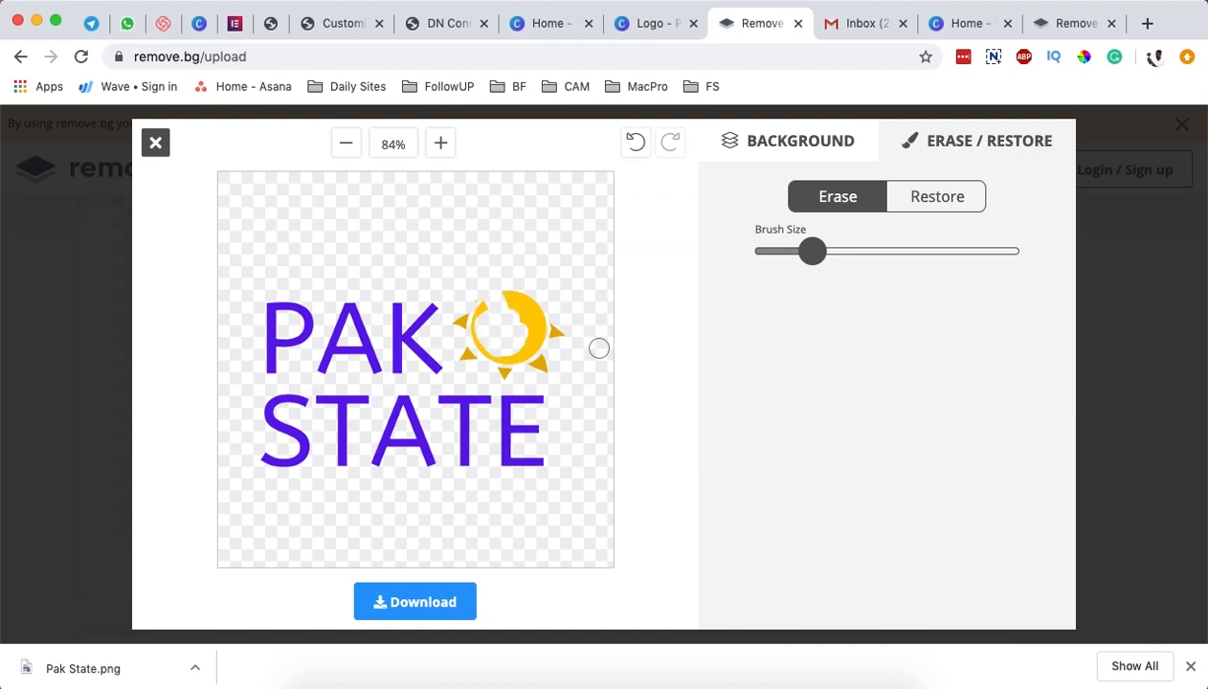
{"action": "left_click", "coordinate": [933, 203]}
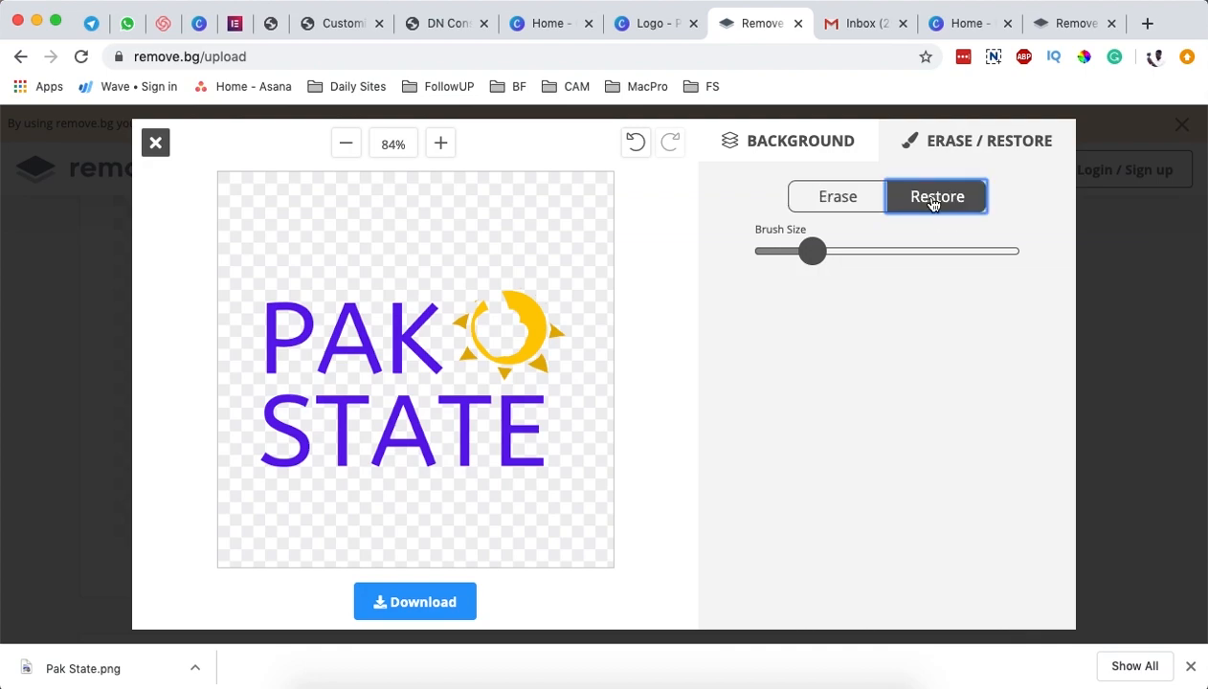
{"action": "mouse_move", "coordinate": [508, 321]}
{"action": "left_mouse_down"}
{"action": "mouse_move", "coordinate": [496, 344]}
{"action": "mouse_move", "coordinate": [520, 325]}
{"action": "mouse_move", "coordinate": [486, 323]}
{"action": "mouse_move", "coordinate": [496, 343]}
{"action": "mouse_move", "coordinate": [472, 330]}
{"action": "mouse_move", "coordinate": [535, 334]}
{"action": "mouse_move", "coordinate": [480, 319]}
{"action": "mouse_move", "coordinate": [502, 288]}
{"action": "mouse_move", "coordinate": [556, 325]}
{"action": "mouse_move", "coordinate": [555, 277]}
{"action": "mouse_move", "coordinate": [534, 276]}
{"action": "mouse_move", "coordinate": [551, 300]}
{"action": "mouse_move", "coordinate": [485, 281]}
{"action": "mouse_move", "coordinate": [469, 304]}
{"action": "mouse_move", "coordinate": [516, 284]}
{"action": "mouse_move", "coordinate": [466, 302]}
{"action": "mouse_move", "coordinate": [464, 332]}
{"action": "mouse_move", "coordinate": [493, 356]}
{"action": "mouse_move", "coordinate": [559, 326]}
{"action": "mouse_move", "coordinate": [558, 295]}
{"action": "mouse_move", "coordinate": [496, 272]}
{"action": "mouse_move", "coordinate": [521, 377]}
{"action": "mouse_move", "coordinate": [559, 356]}
{"action": "mouse_move", "coordinate": [561, 301]}
{"action": "mouse_move", "coordinate": [515, 275]}
{"action": "mouse_move", "coordinate": [485, 285]}
{"action": "mouse_move", "coordinate": [541, 339]}
{"action": "left_mouse_up"}
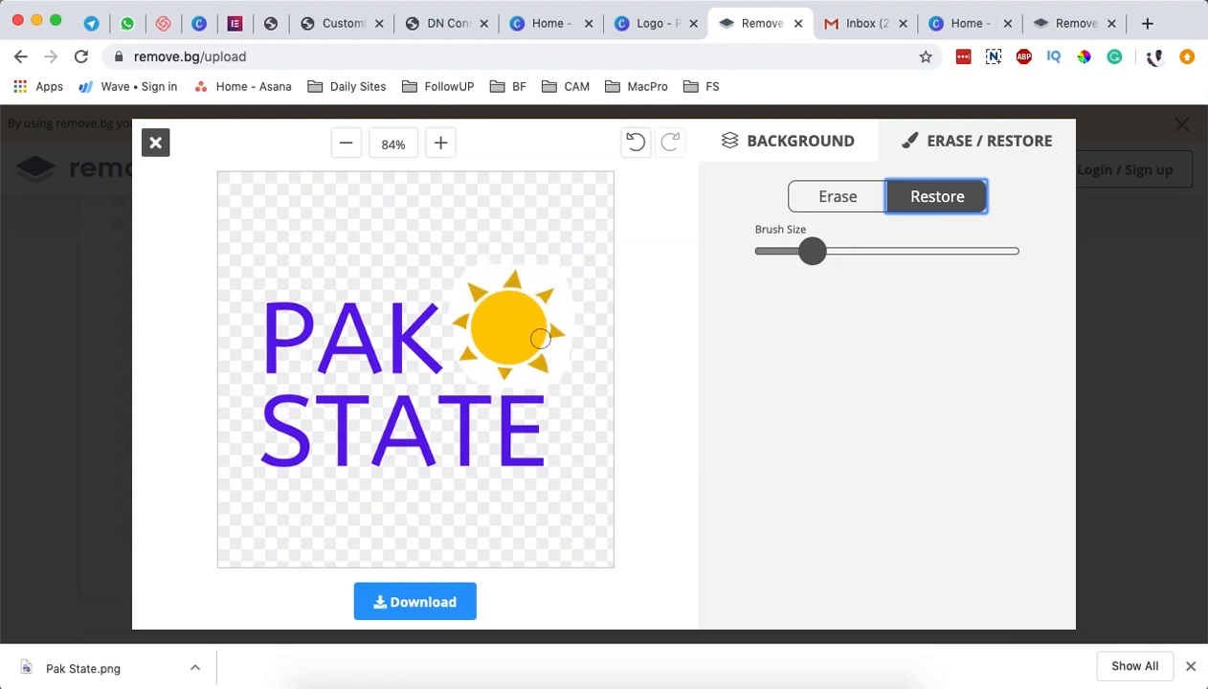
- Undo both the restore and erase brush strokes on the sun and close the image editor
{"action": "left_click", "coordinate": [637, 144]}
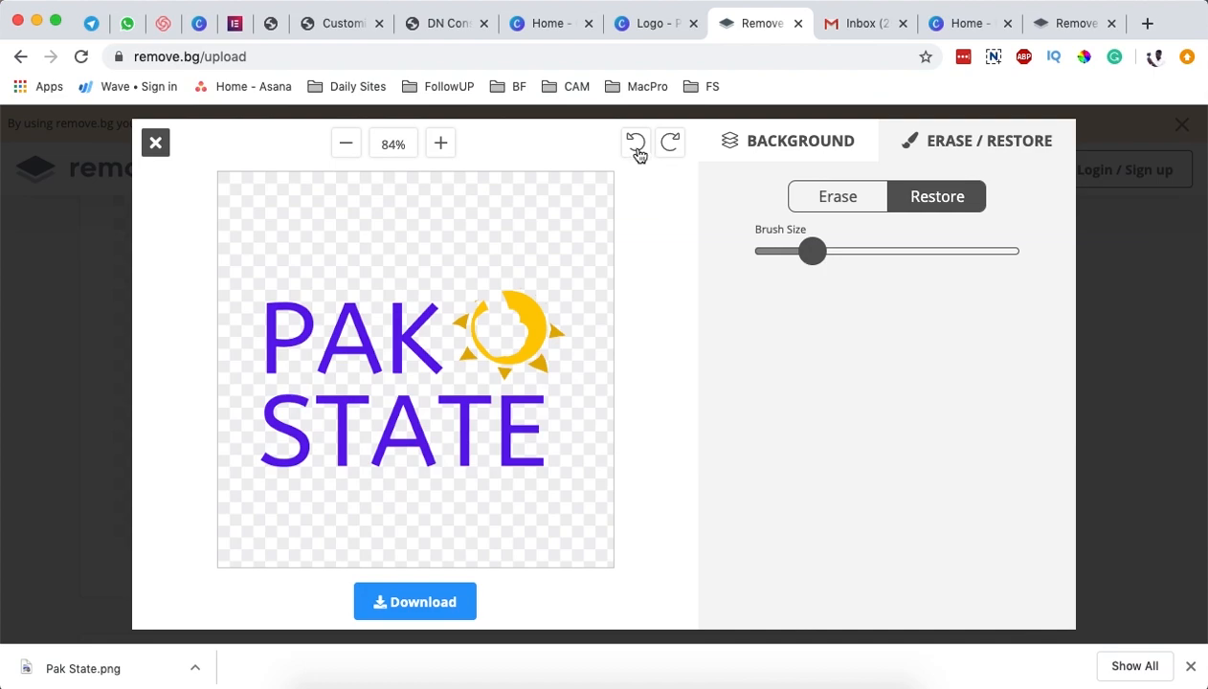
{"action": "left_click", "coordinate": [637, 145]}
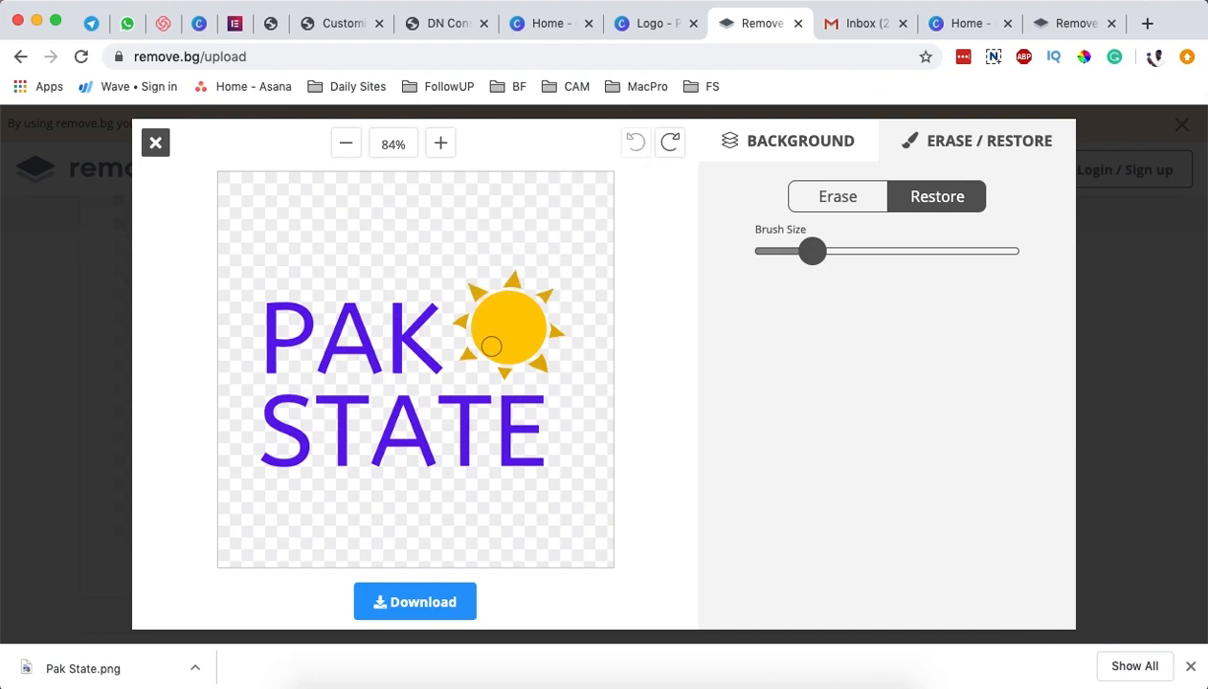
{"action": "left_click", "coordinate": [153, 142]}
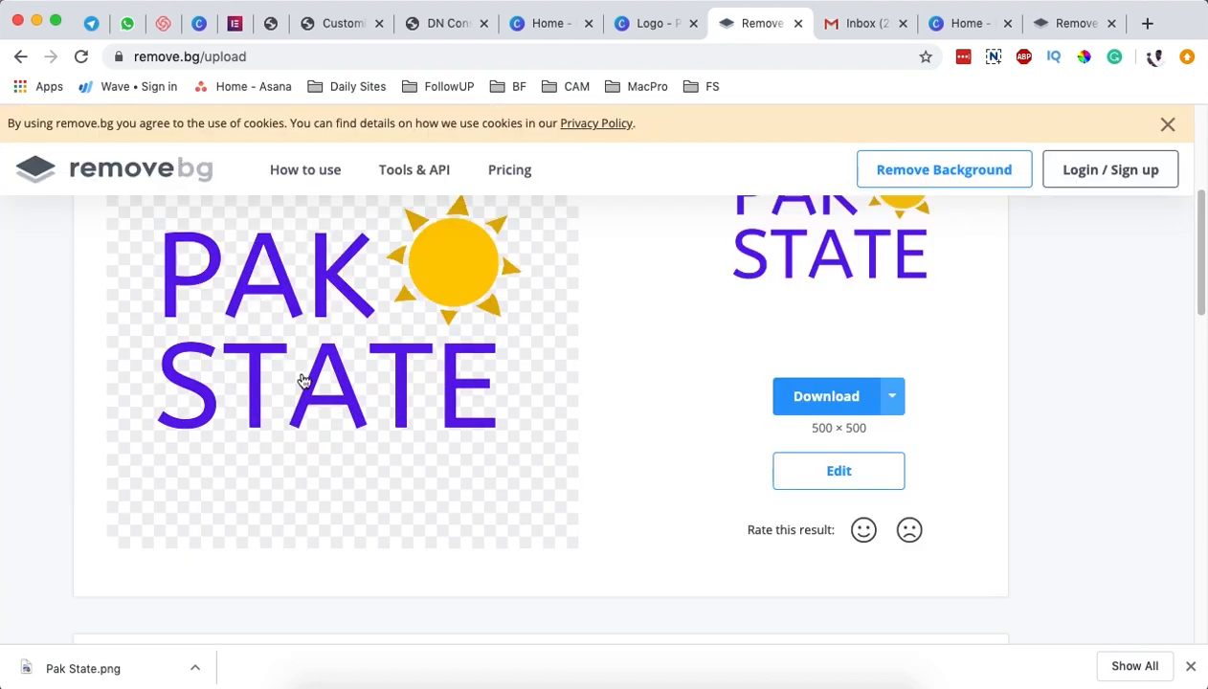
- Download the background-free logo at 500 × 500
{"action": "left_click", "coordinate": [893, 392]}
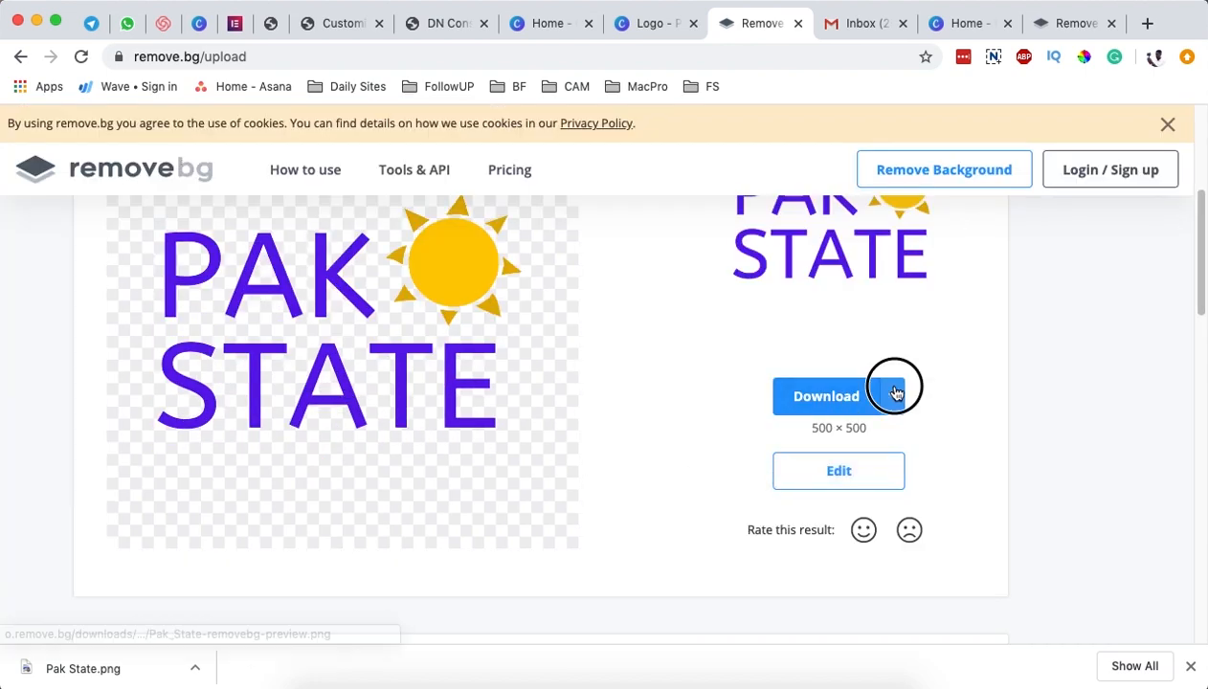
{"action": "left_click", "coordinate": [869, 337]}
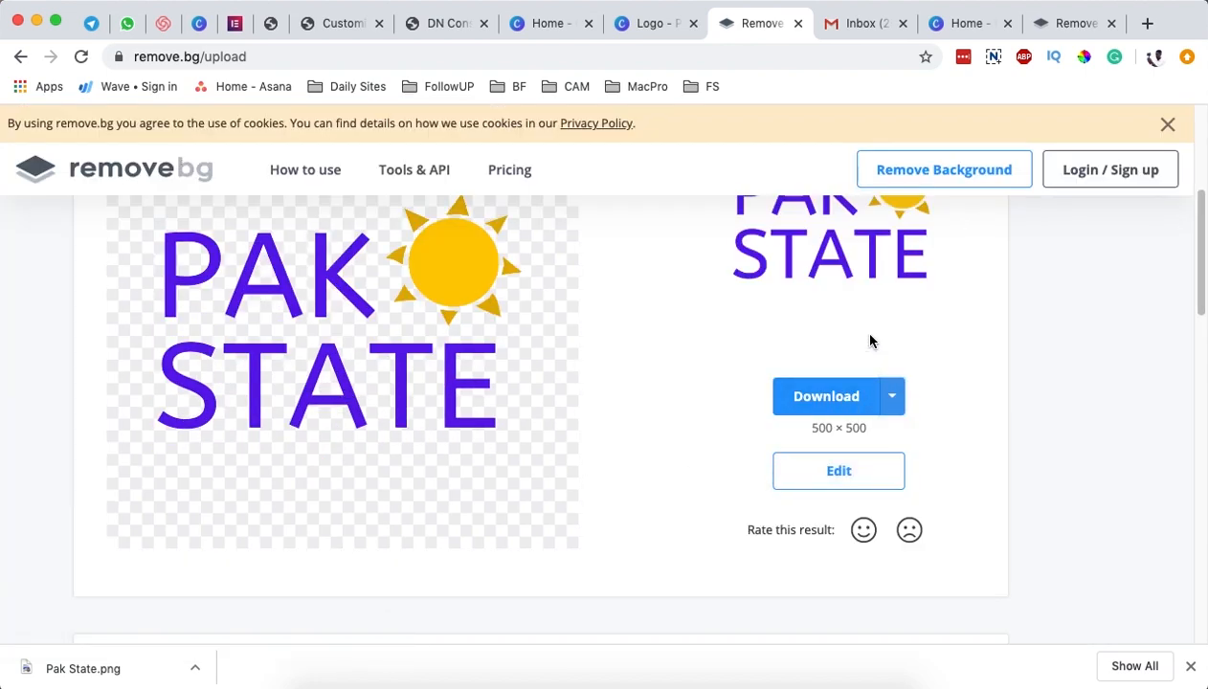
{"action": "left_click", "coordinate": [825, 399]}
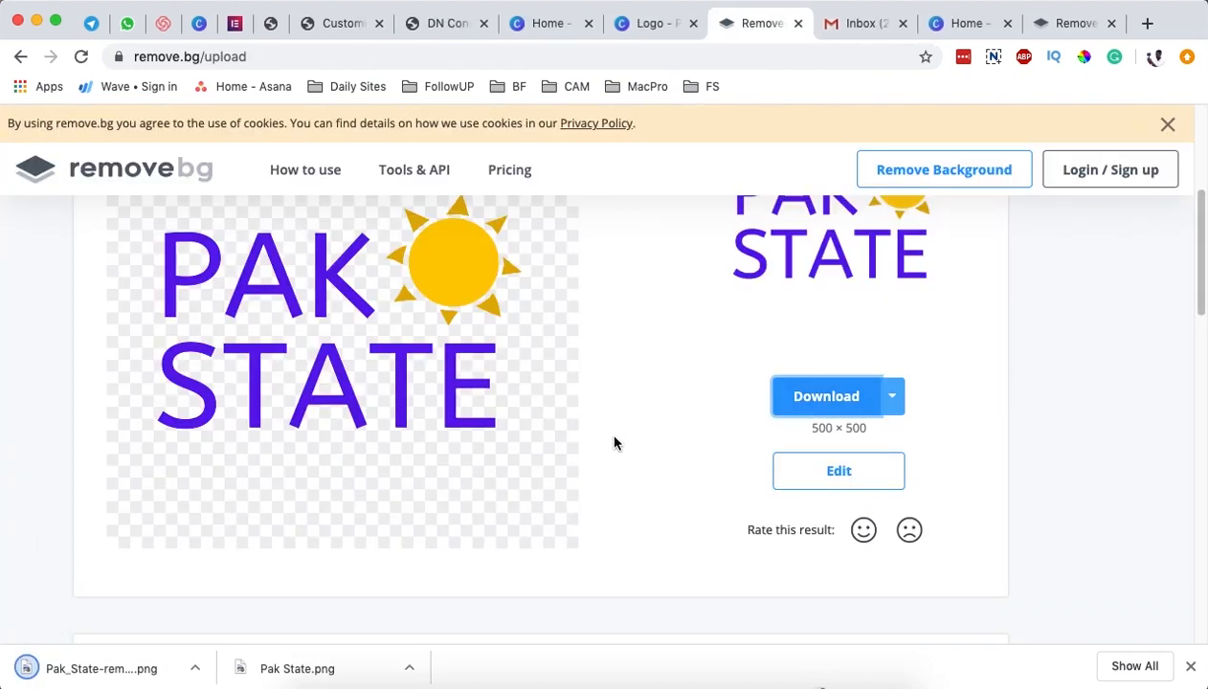
- Reveal the downloaded Pak_State-removebg-preview.png in Finder and copy it to the Desktop
{"action": "left_click", "coordinate": [192, 669]}
{"action": "left_click", "coordinate": [240, 643]}
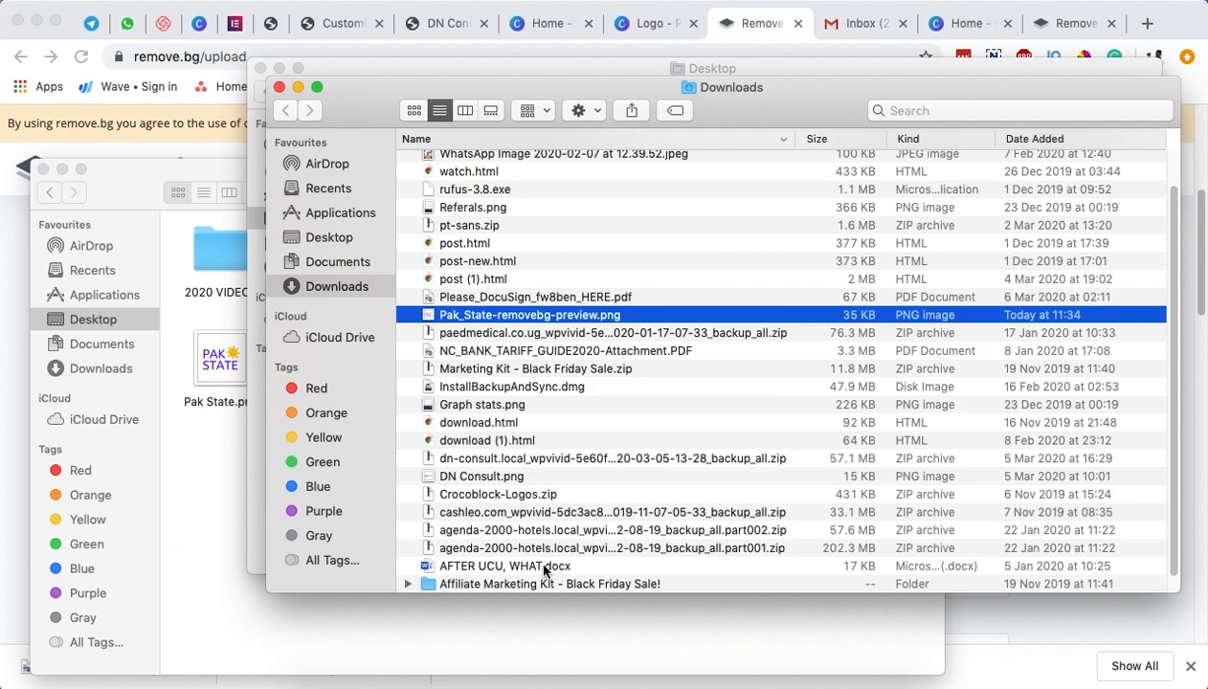
{"action": "left_click", "coordinate": [284, 237]}
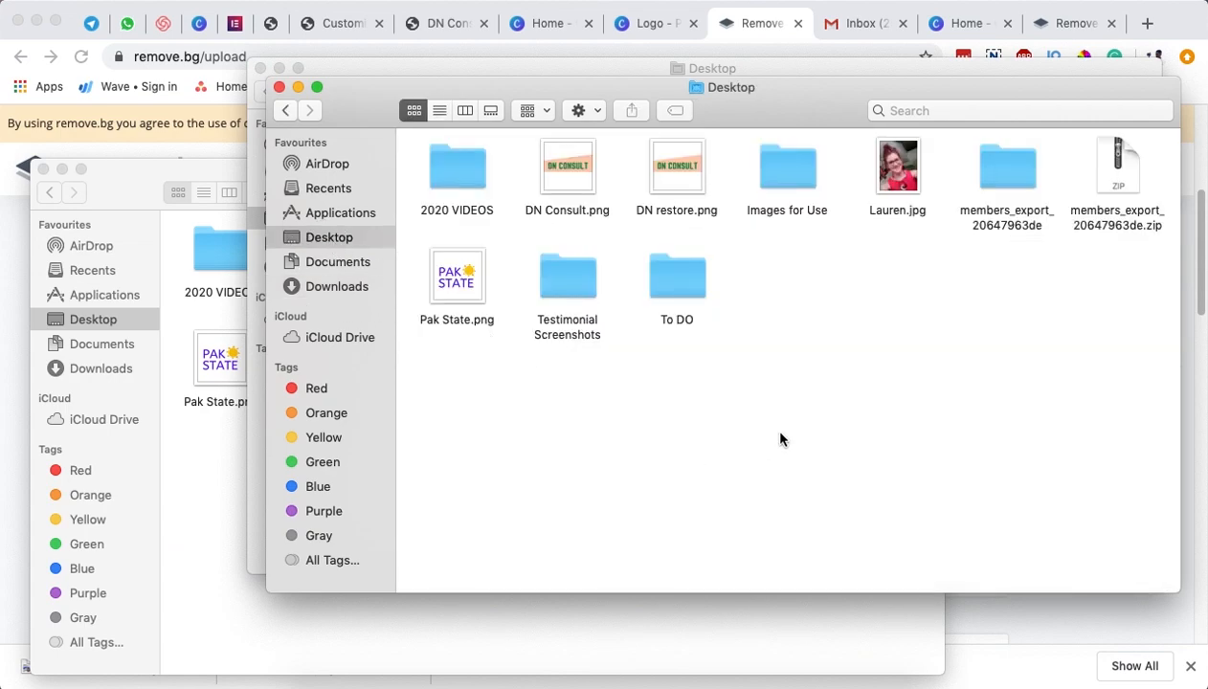
{"action": "key", "text": "super+v"}
- Rename the Desktop copy of Pak_State-removebg-preview.png as new Pak_State.png
{"action": "left_click", "coordinate": [581, 337]}
{"action": "left_click", "coordinate": [574, 335]}
{"action": "left_click", "coordinate": [572, 337]}
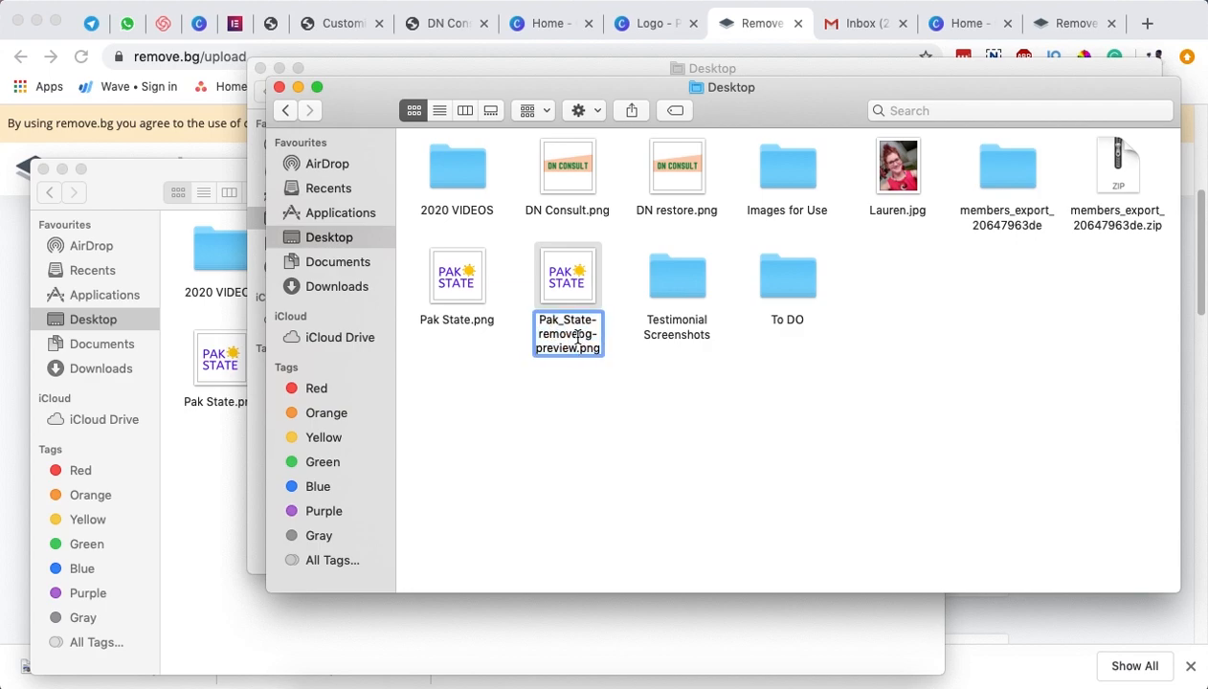
{"action": "left_click", "coordinate": [515, 369]}
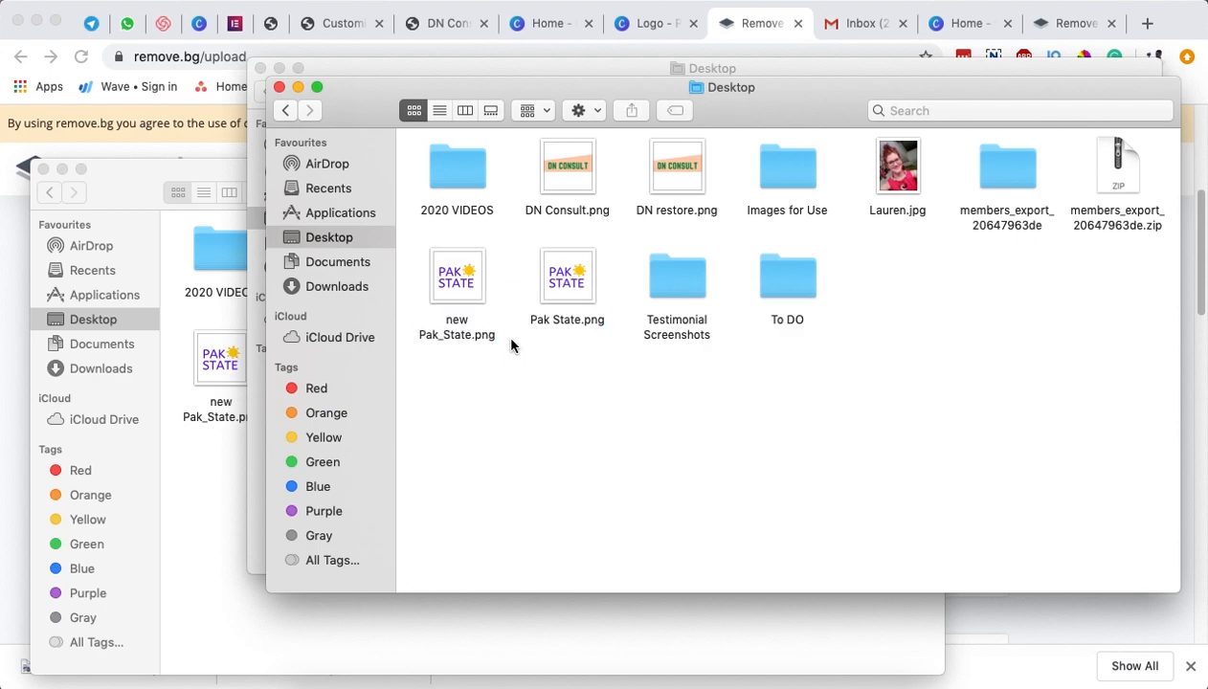
- Open new Pak_State.png to compare its background with the original Pak State.png, and close both previews
{"action": "double_click", "coordinate": [458, 282]}
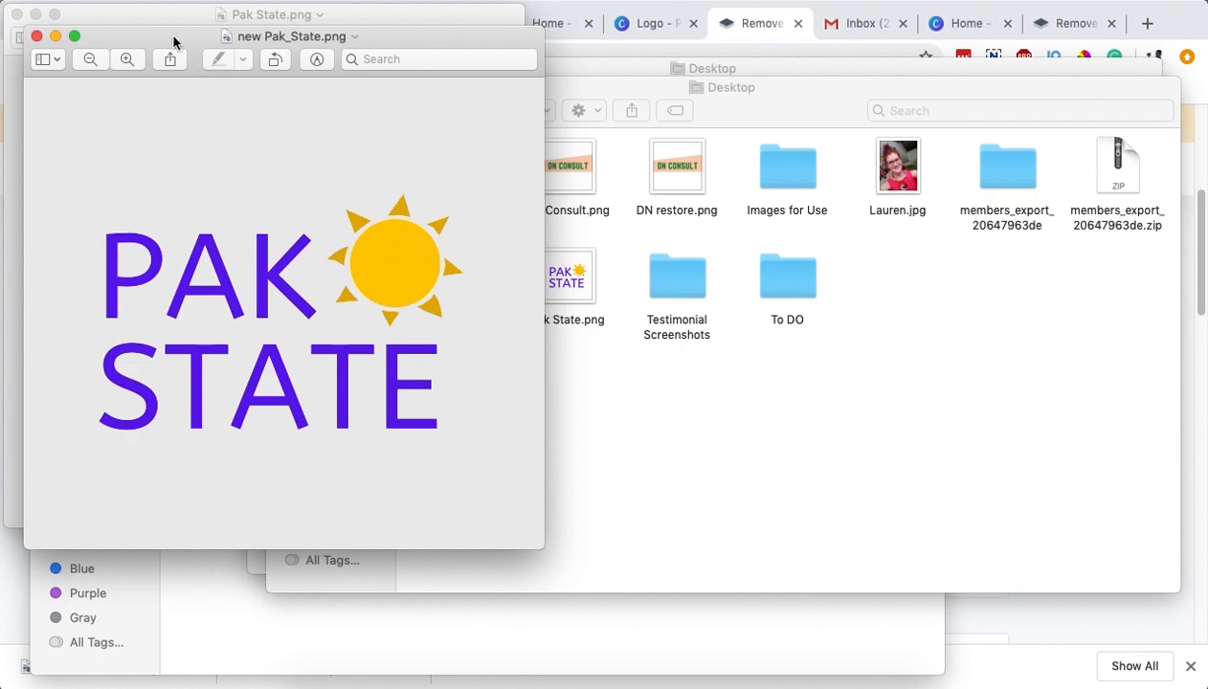
{"action": "left_click_drag", "start_coordinate": [173, 40], "coordinate": [466, 97]}
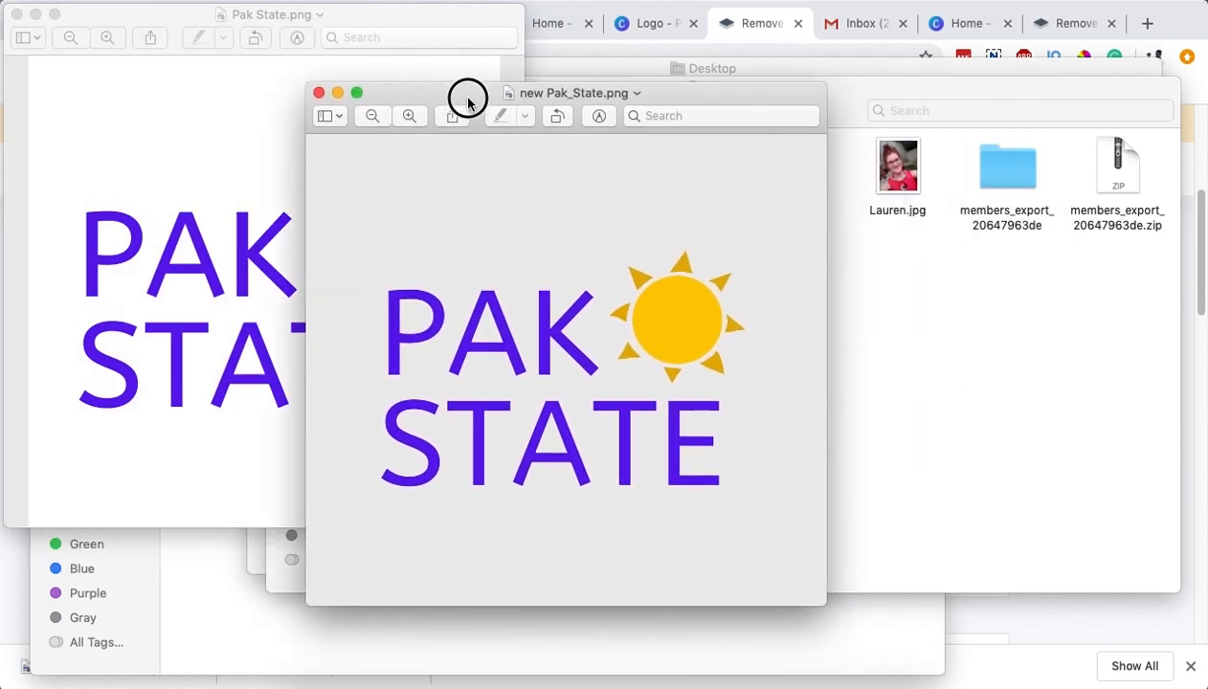
{"action": "left_click", "coordinate": [319, 92]}
{"action": "left_click", "coordinate": [17, 15]}
- Return to the DN Consult site in the browser and open the Site Identity header settings in the WordPress Customizer
{"action": "left_click", "coordinate": [417, 26]}
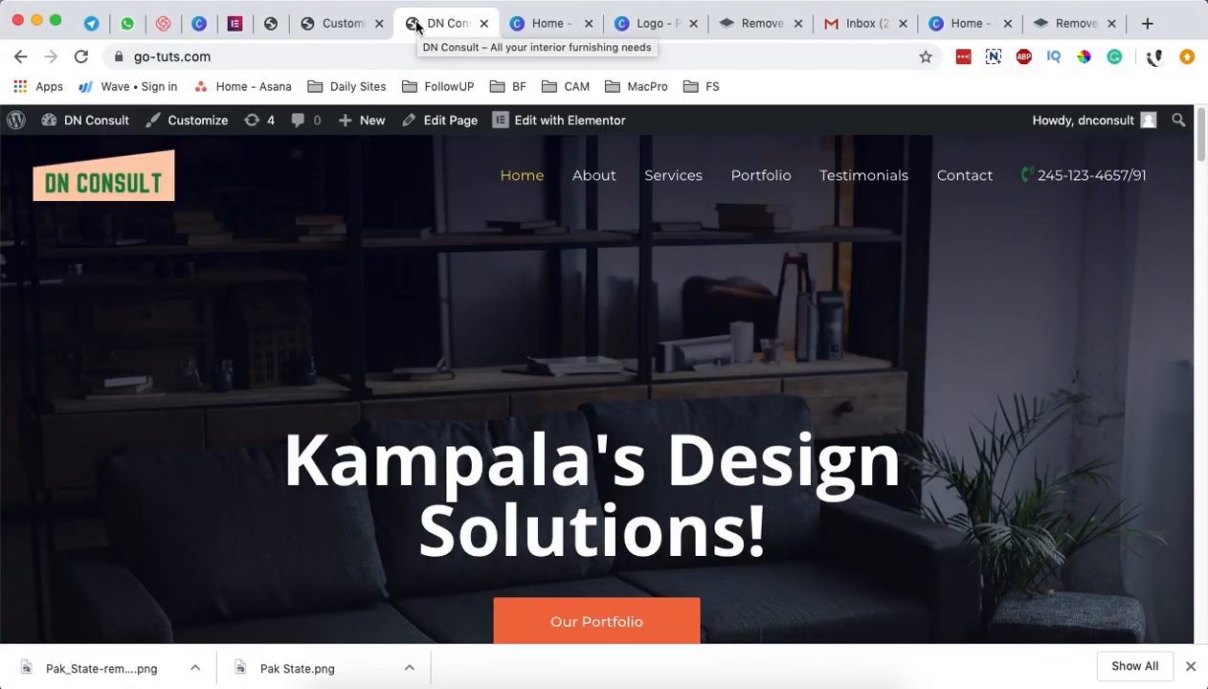
{"action": "mouse_move", "coordinate": [27, 129]}
{"action": "left_click", "coordinate": [96, 152], "text": "super"}
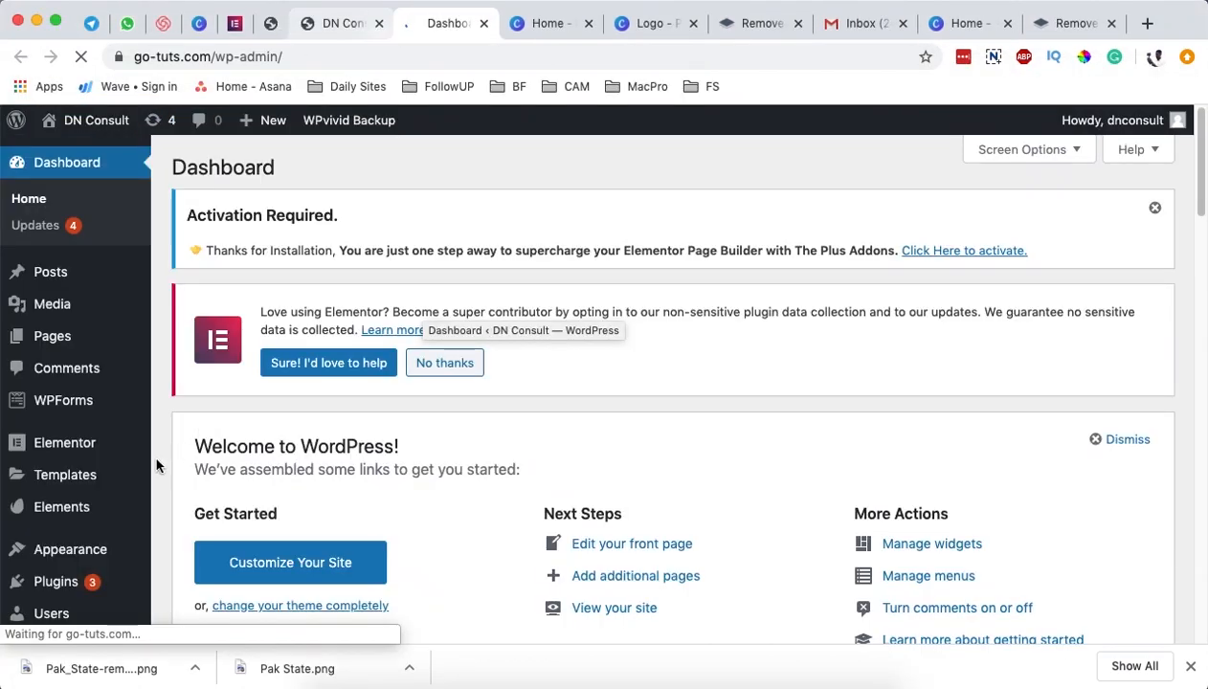
{"action": "mouse_move", "coordinate": [81, 549]}
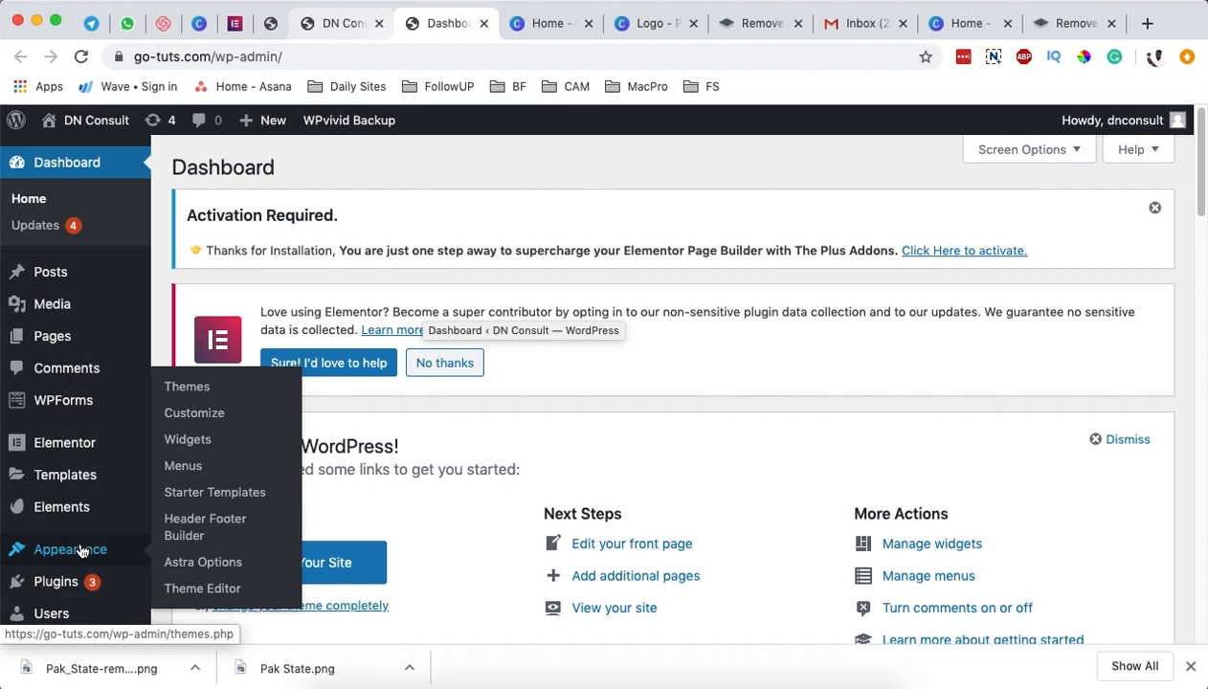
{"action": "left_click", "coordinate": [208, 416]}
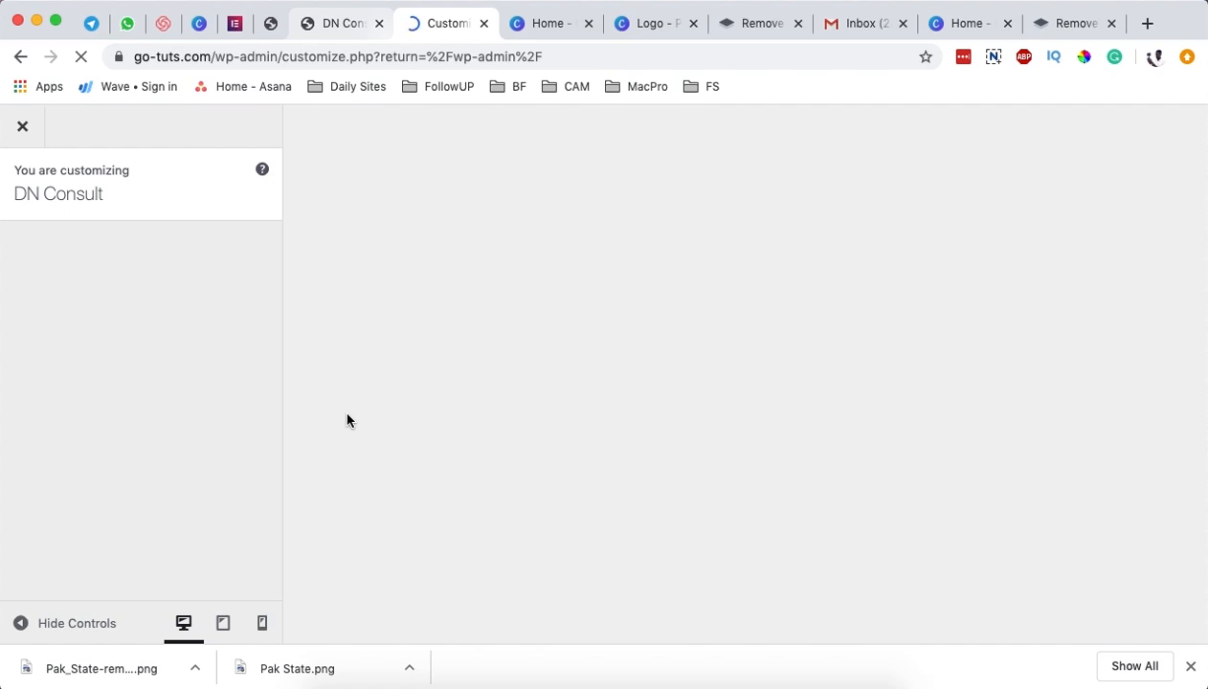
{"action": "left_click", "coordinate": [159, 412]}
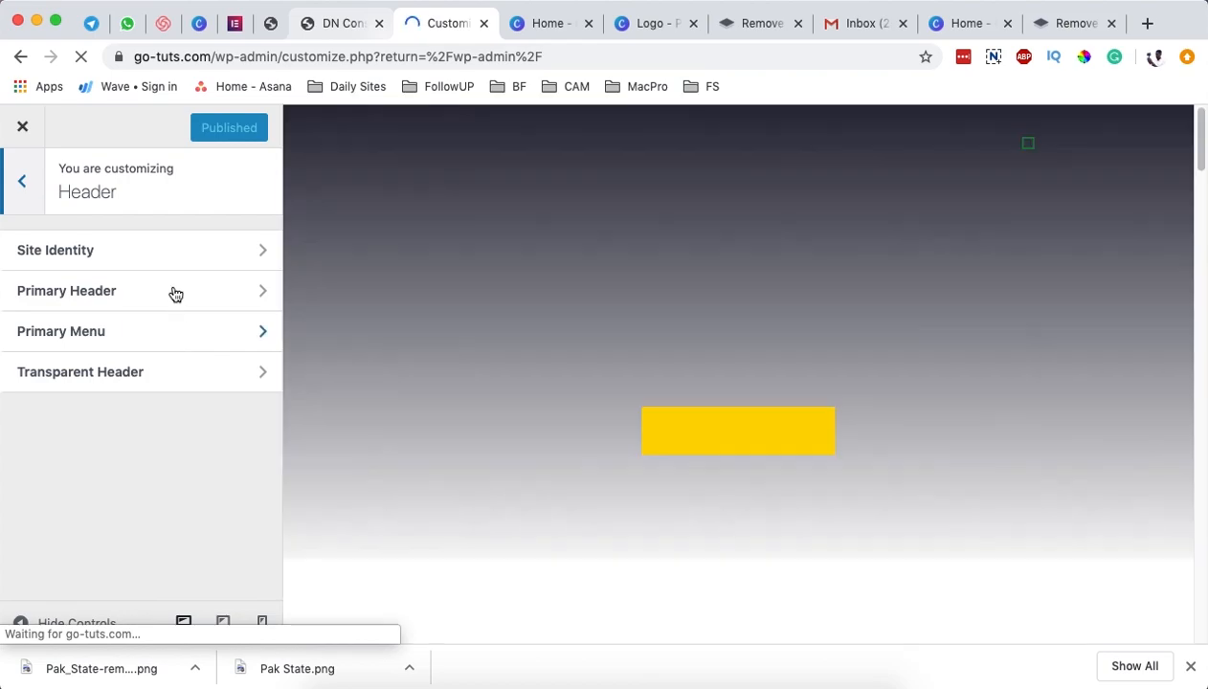
{"action": "left_click", "coordinate": [164, 260]}
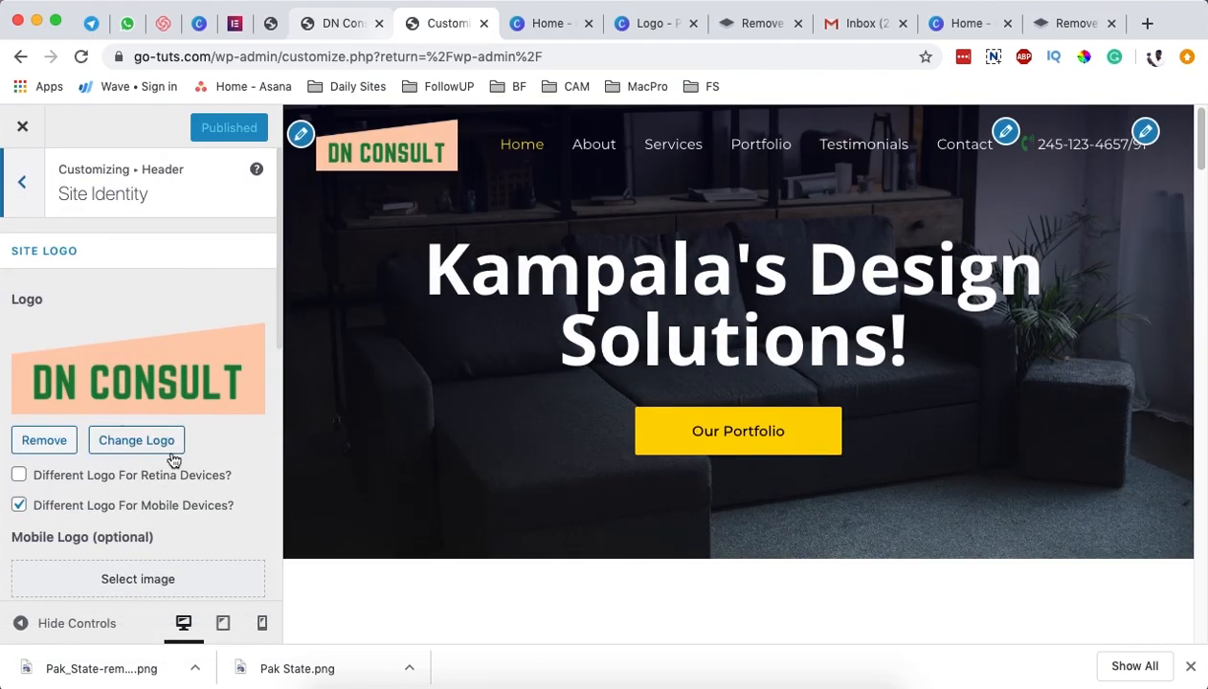
- Remove the DN Consult site logo and upload new Pak_State.png from the Desktop as its replacement
{"action": "left_click", "coordinate": [45, 442]}
{"action": "left_click", "coordinate": [123, 351]}
{"action": "left_click", "coordinate": [84, 199]}
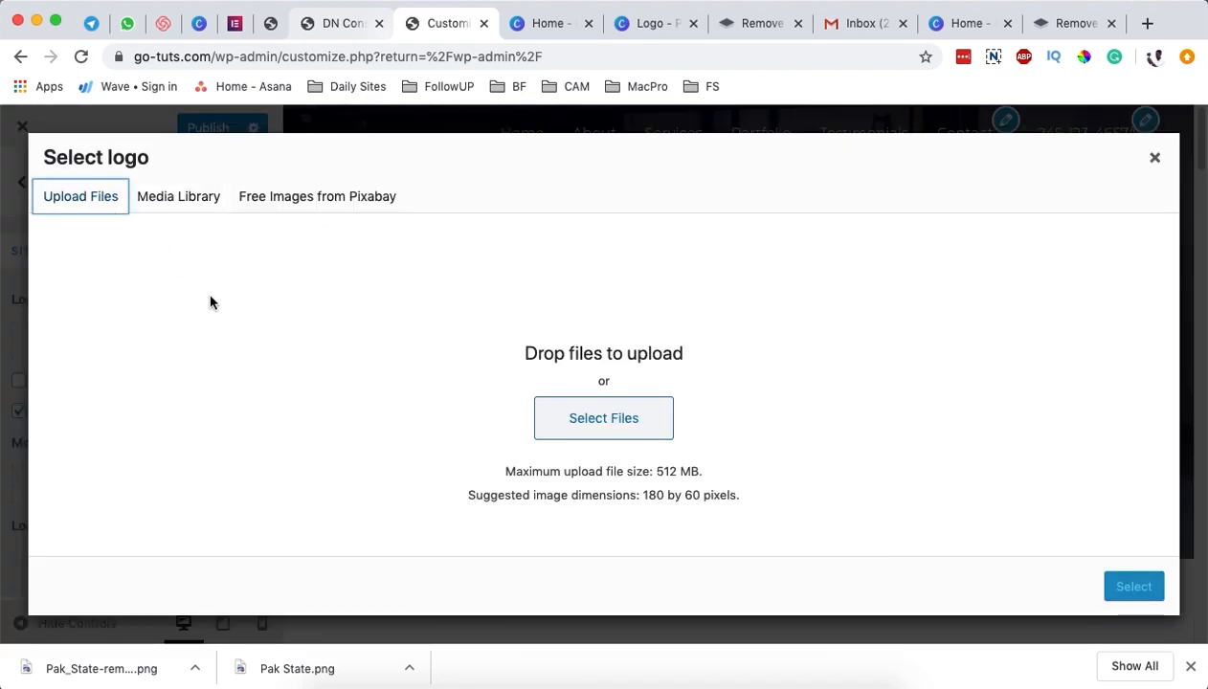
{"action": "left_click", "coordinate": [633, 426]}
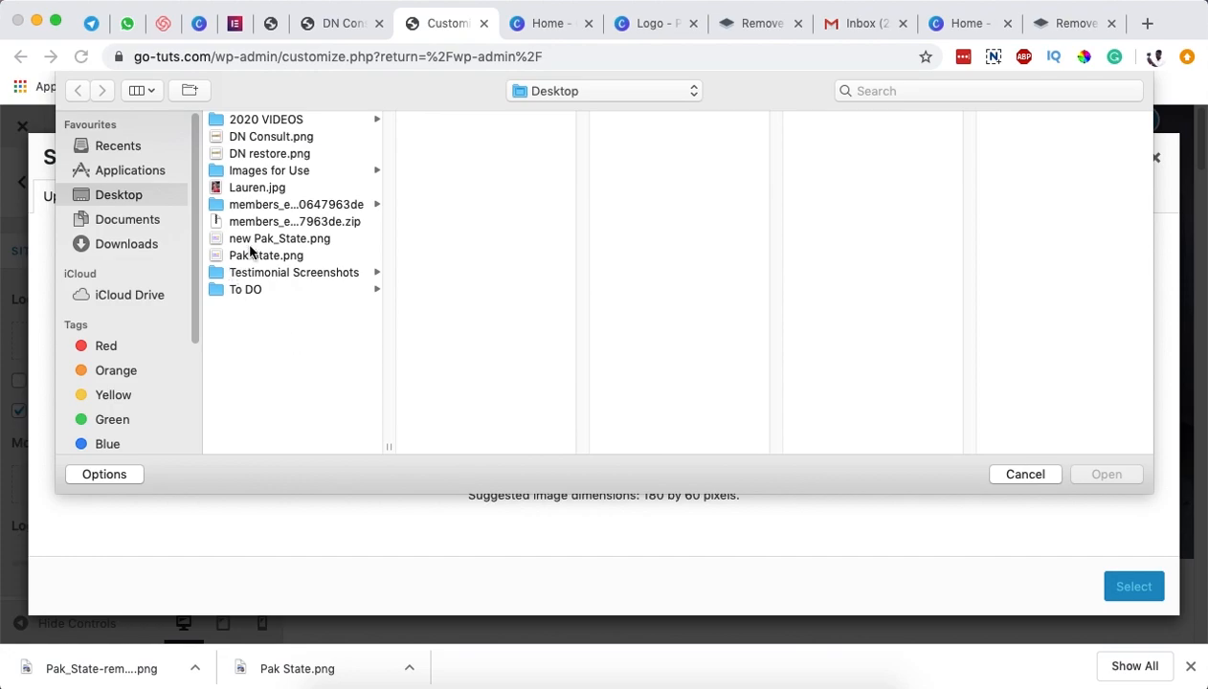
{"action": "left_click", "coordinate": [245, 238]}
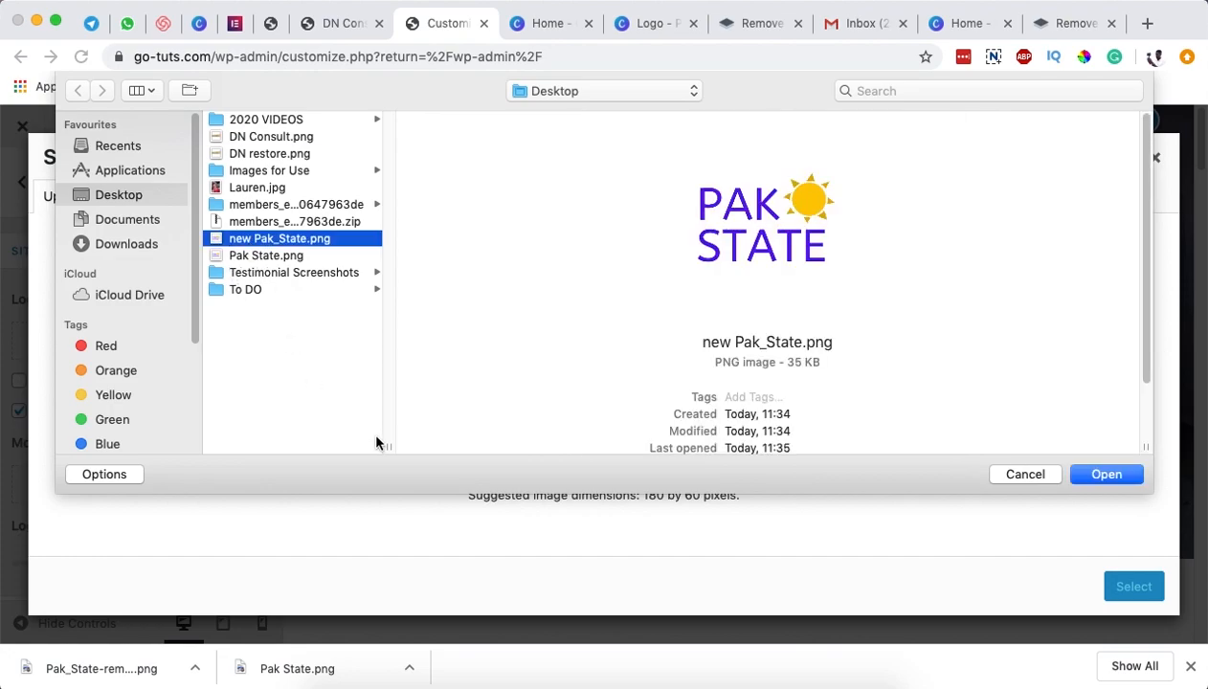
{"action": "left_click", "coordinate": [1110, 475]}
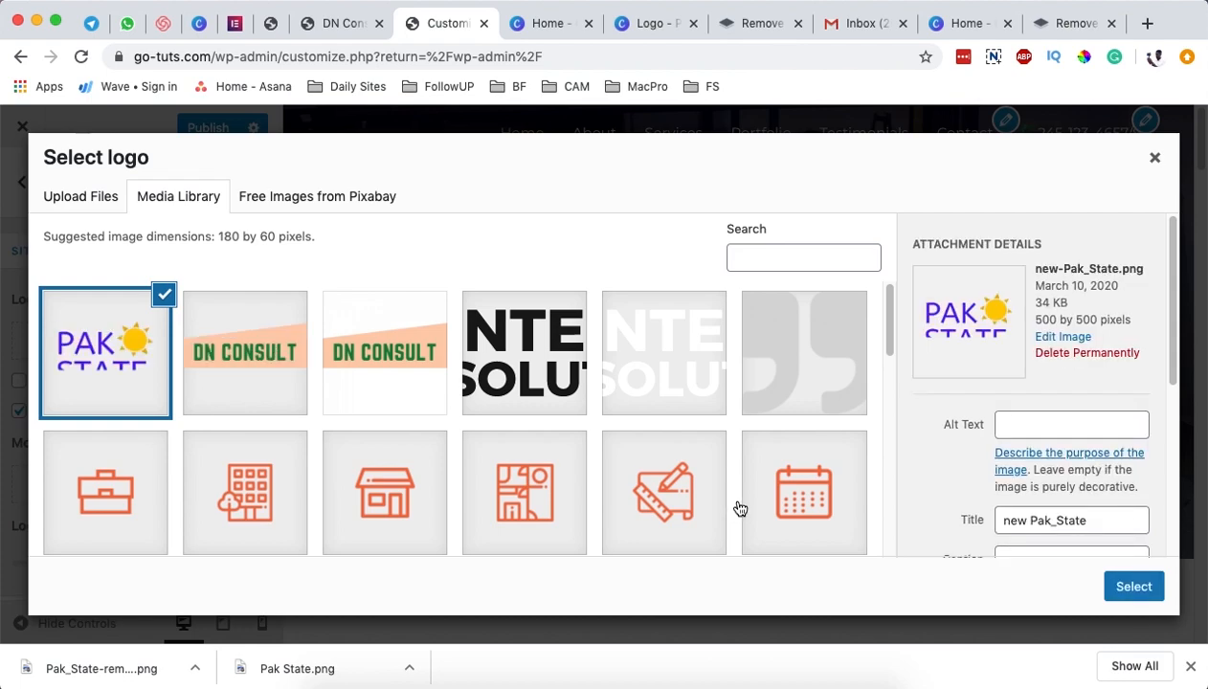
{"action": "left_click", "coordinate": [1137, 592]}
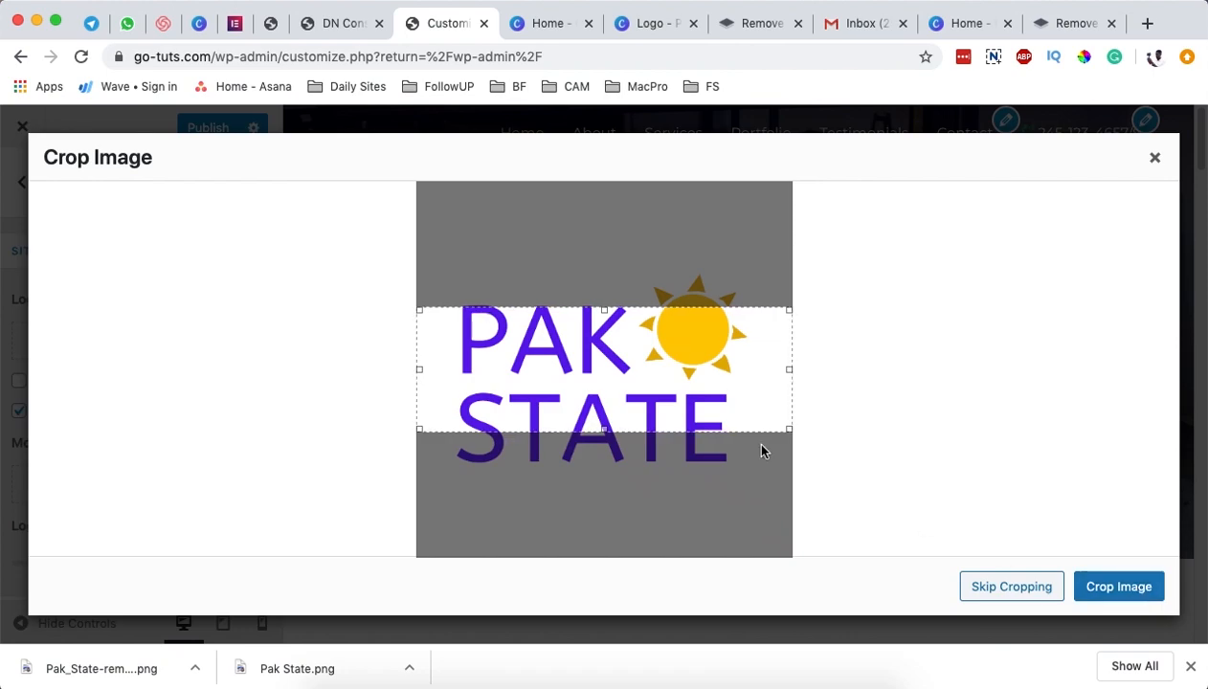
- Enlarge the crop area above and below to enclose the full PAK STATE text and sun, and crop the logo
{"action": "left_click_drag", "start_coordinate": [598, 307], "coordinate": [604, 268]}
{"action": "left_click_drag", "start_coordinate": [604, 429], "coordinate": [611, 481]}
{"action": "left_click", "coordinate": [1130, 586]}
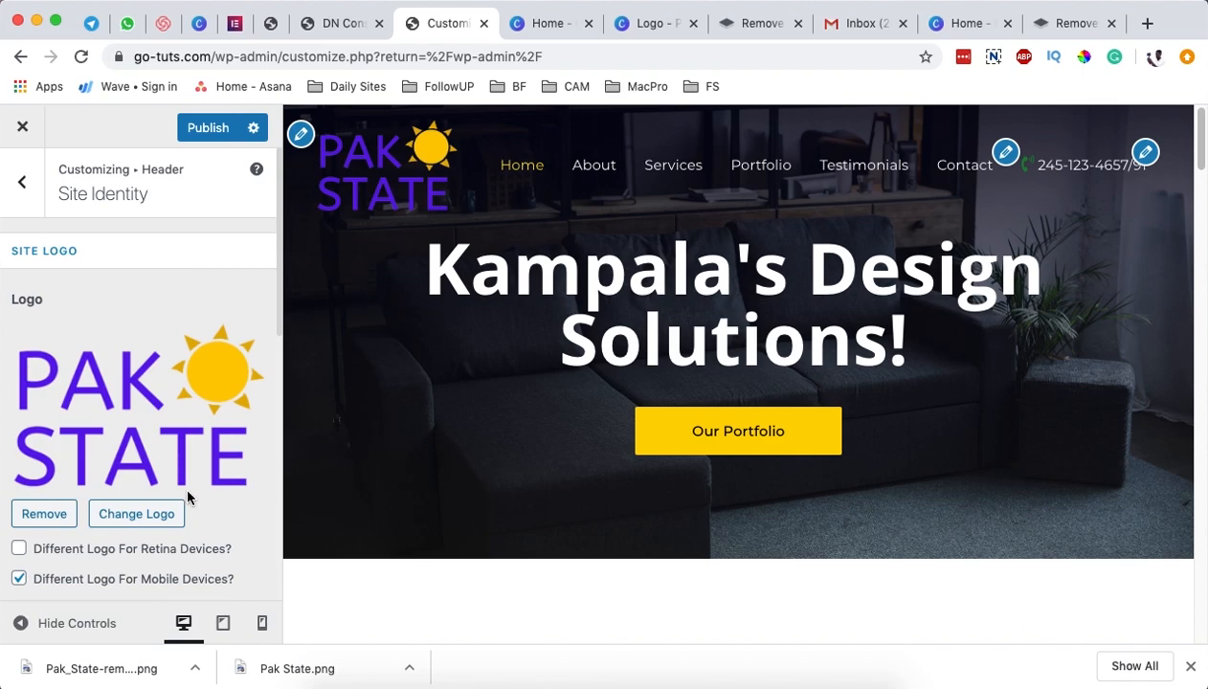
{"action": "scroll", "coordinate": [186, 488], "scroll_direction": "down", "scroll_amount": 2}
{"action": "scroll", "coordinate": [624, 469], "scroll_direction": "down", "scroll_amount": 2}
{"action": "scroll", "coordinate": [627, 469], "scroll_direction": "up", "scroll_amount": 2}
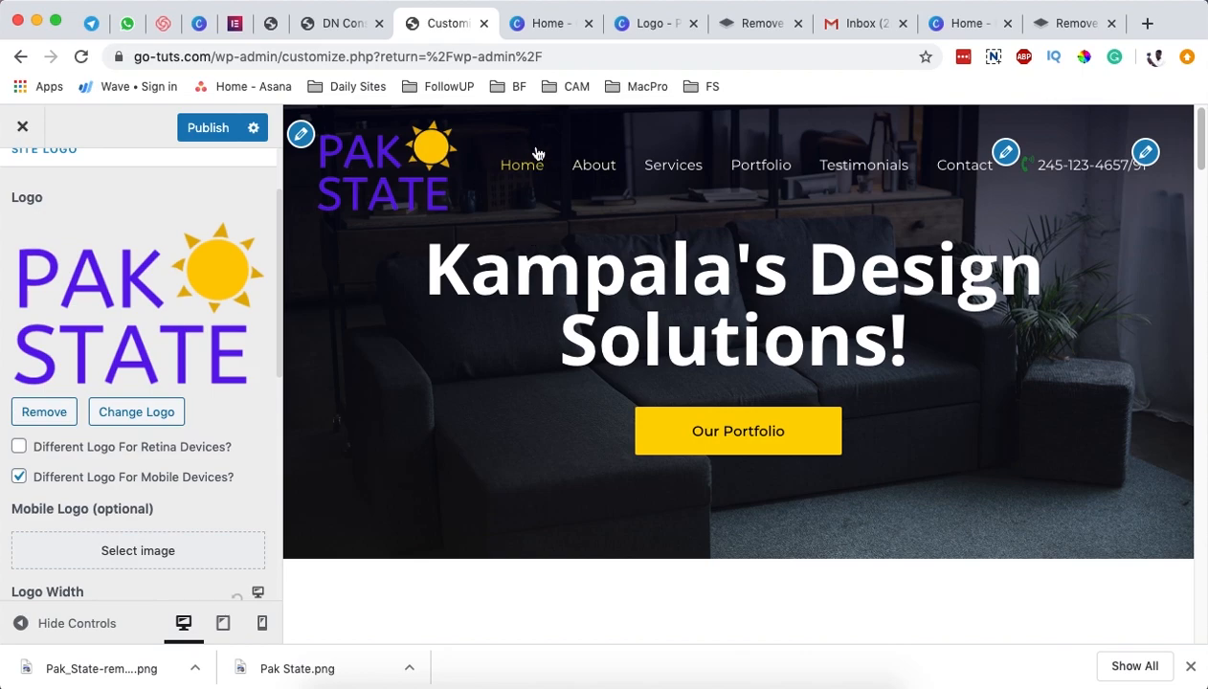
- Publish the new PAK STATE logo and check it on the live site's Home, About and Services pages
{"action": "scroll", "coordinate": [231, 454], "scroll_direction": "down", "scroll_amount": 6}
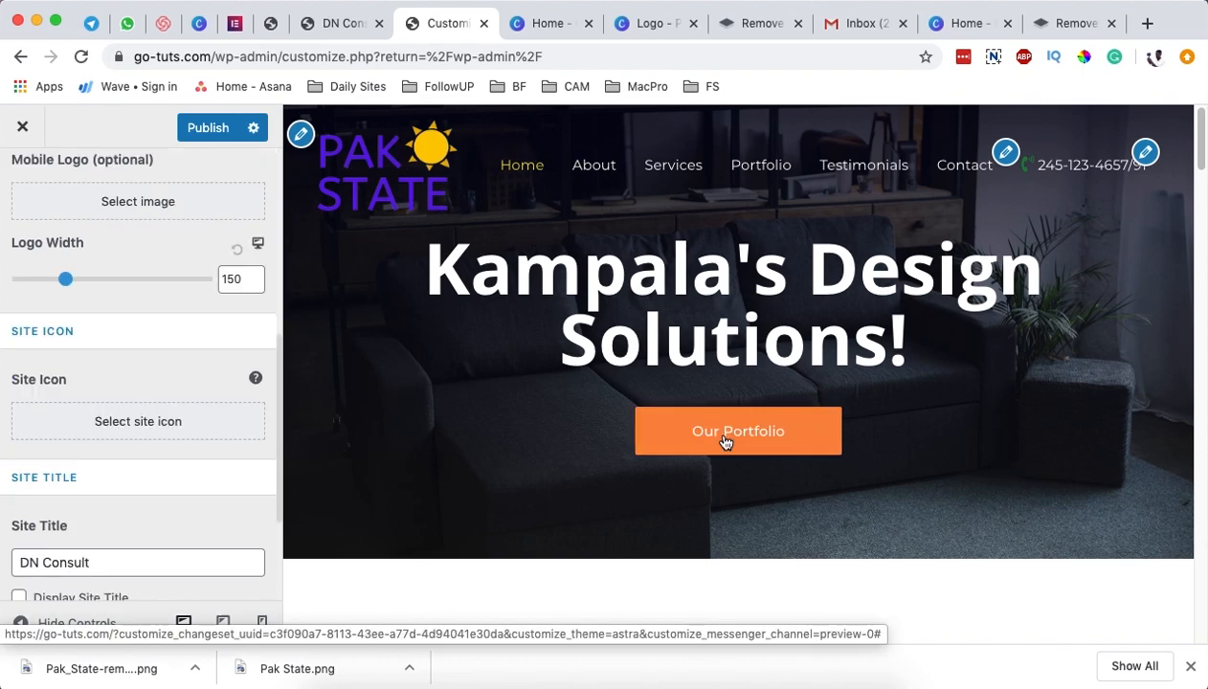
{"action": "left_click", "coordinate": [201, 129]}
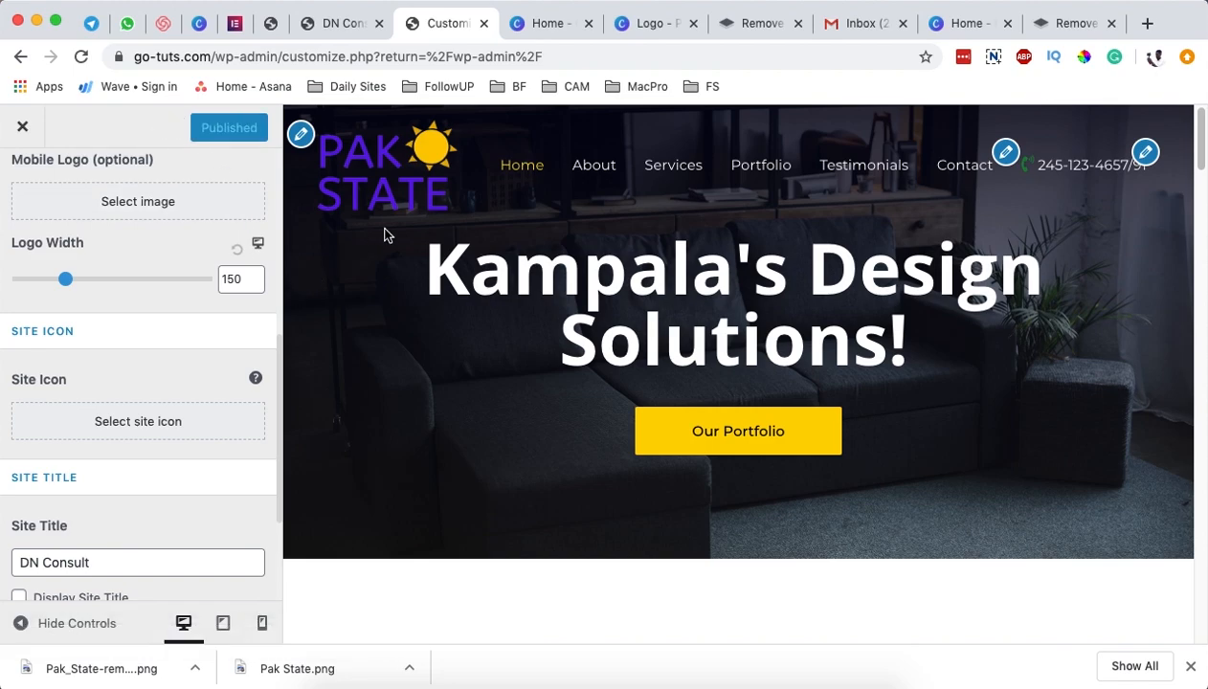
{"action": "left_click", "coordinate": [325, 25]}
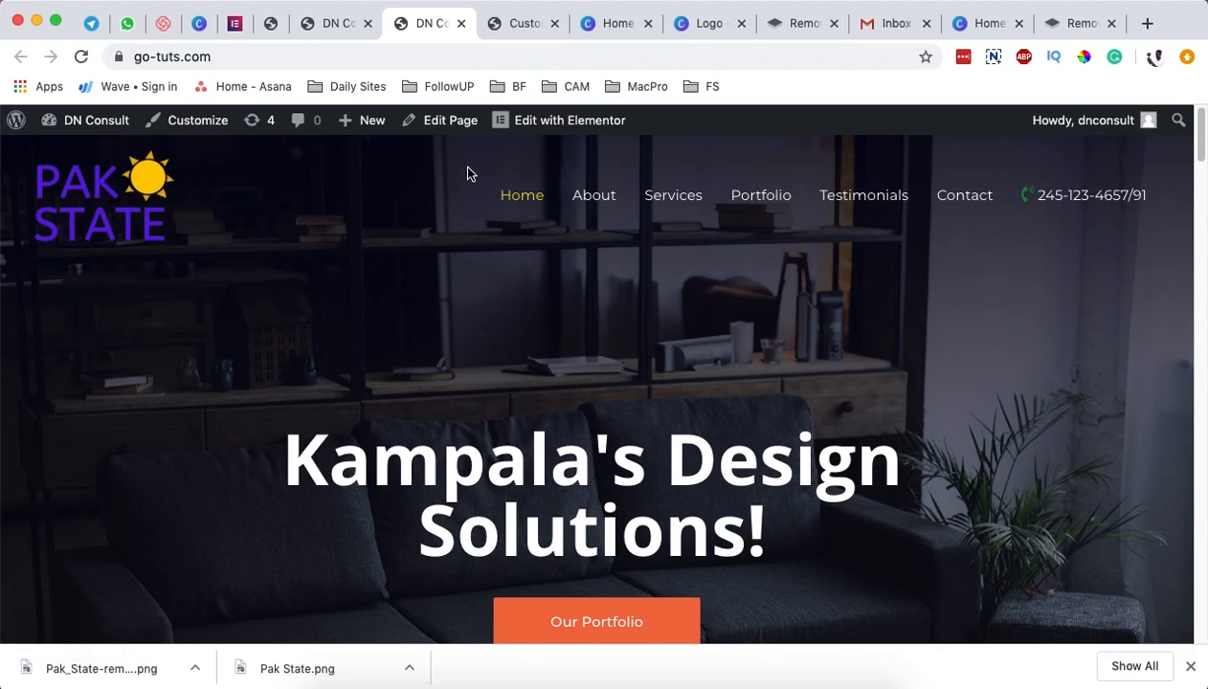
{"action": "left_click", "coordinate": [584, 196]}
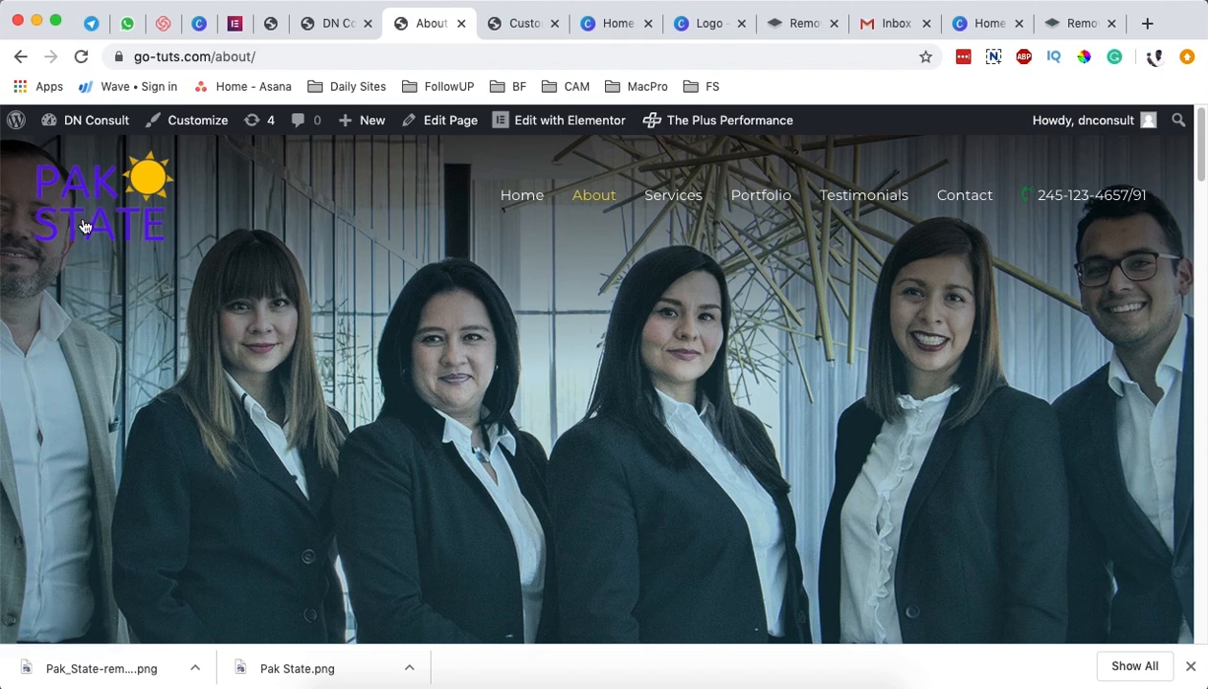
{"action": "left_click", "coordinate": [687, 197]}
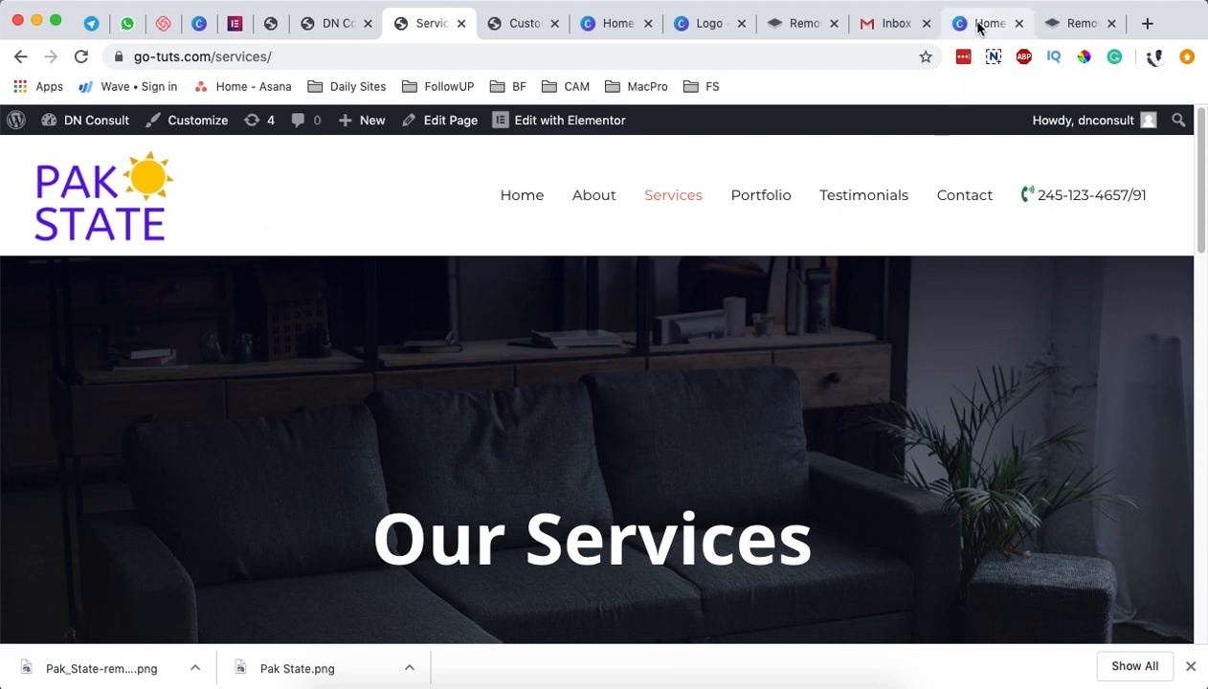
- View the original DN CONSULT logo on the site, and start a new blank Logo design in Canva
{"action": "left_click", "coordinate": [336, 29]}
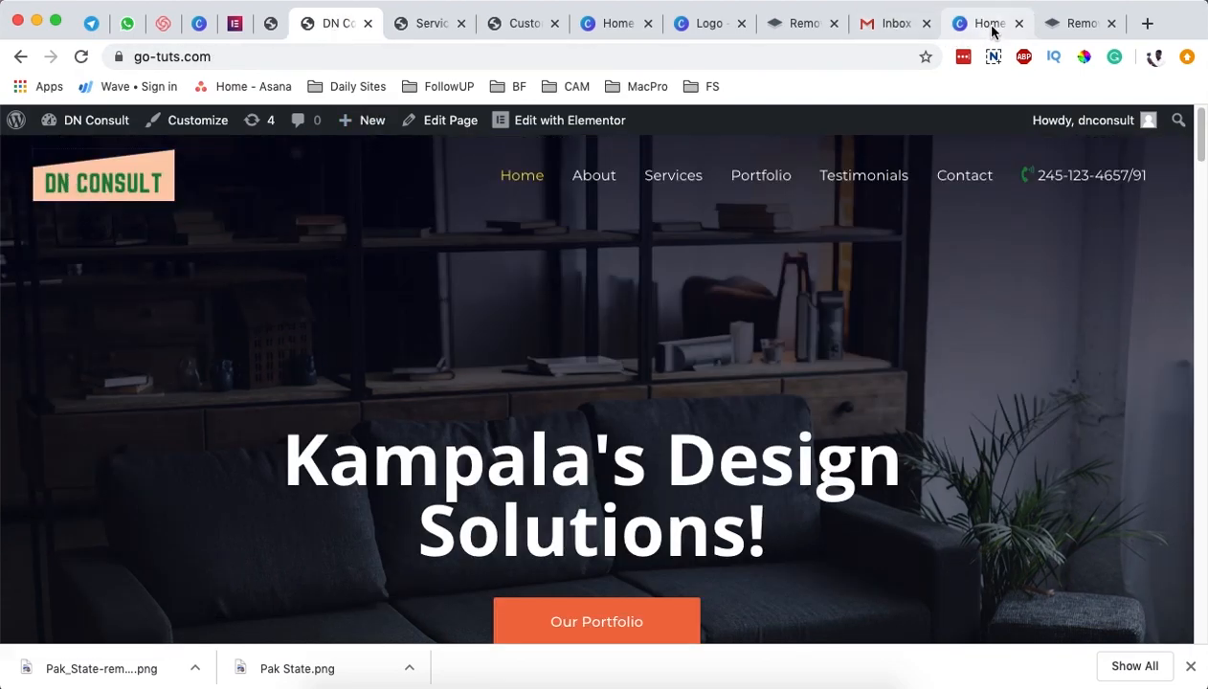
{"action": "left_click", "coordinate": [682, 27]}
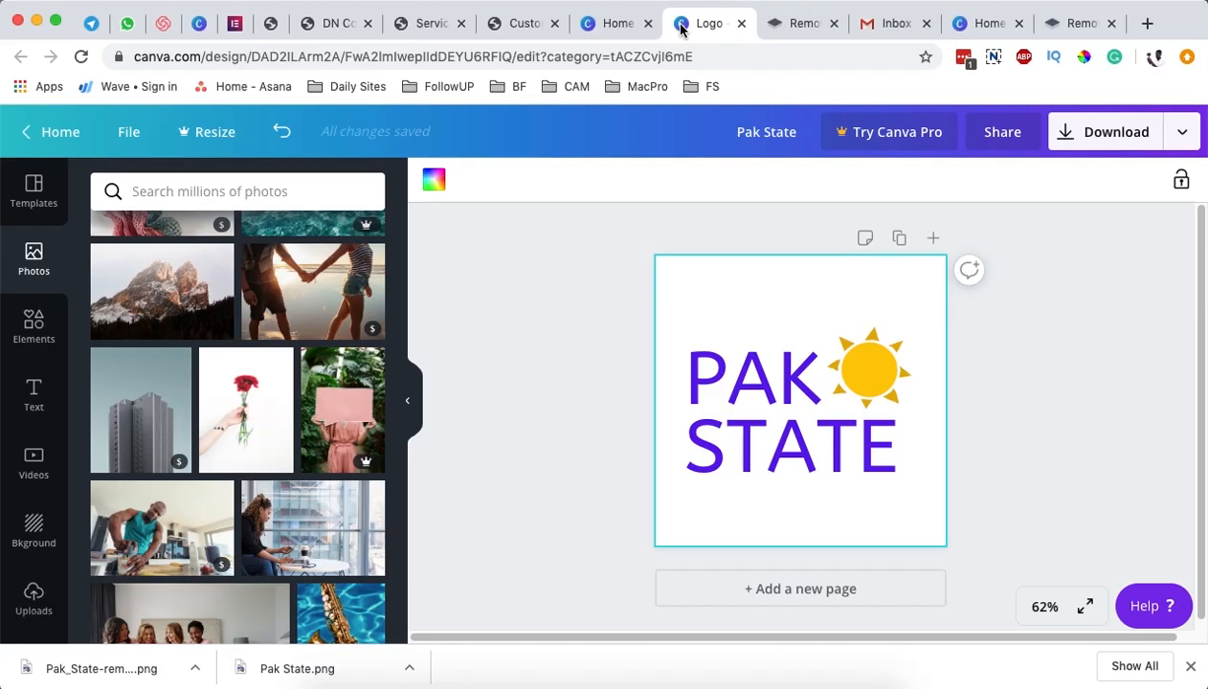
{"action": "left_click", "coordinate": [57, 131]}
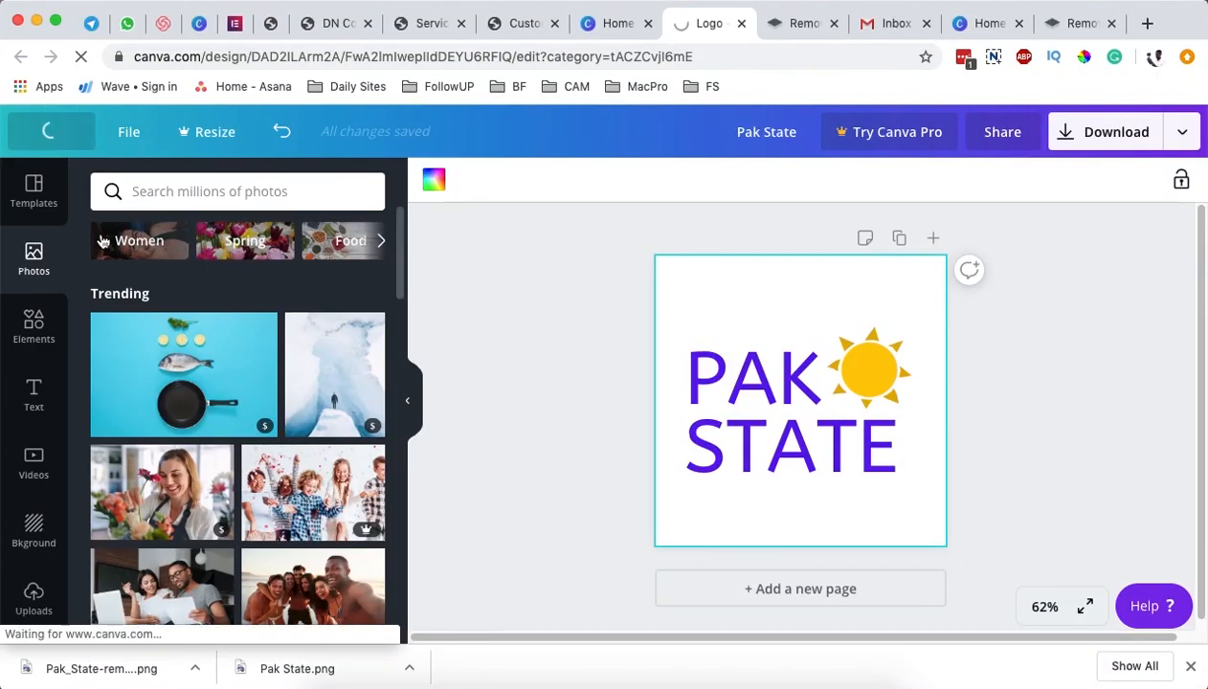
{"action": "scroll", "coordinate": [470, 431], "scroll_direction": "down", "scroll_amount": 3}
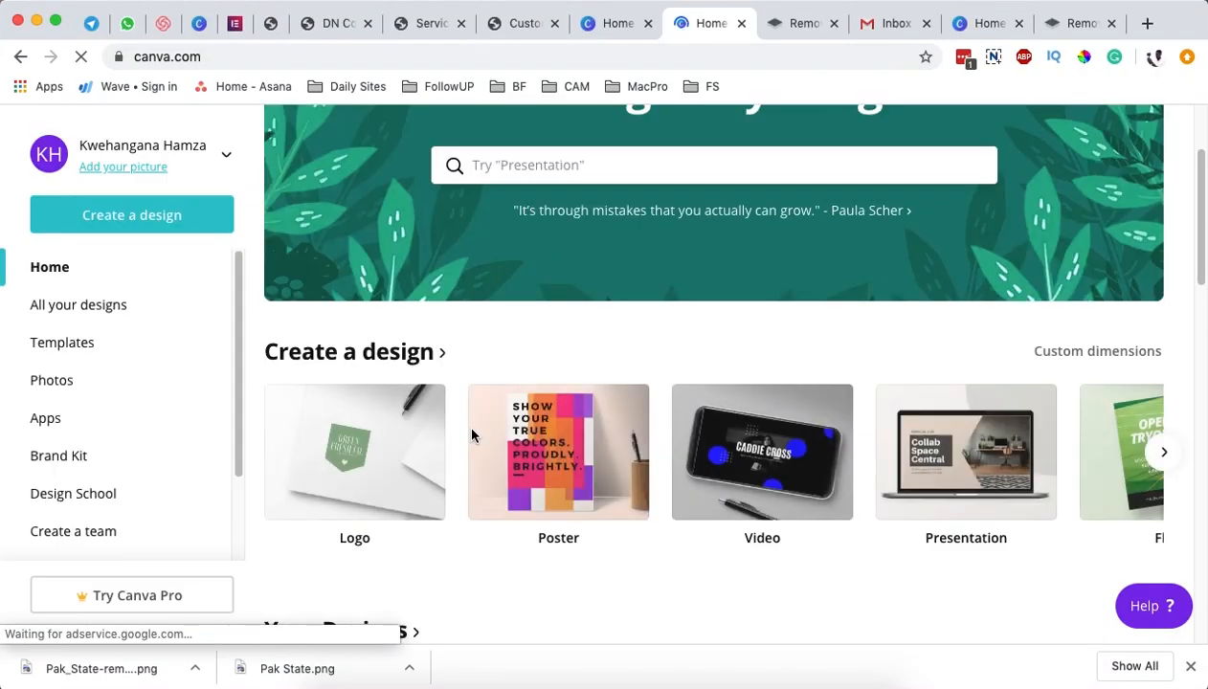
{"action": "left_click", "coordinate": [364, 480]}
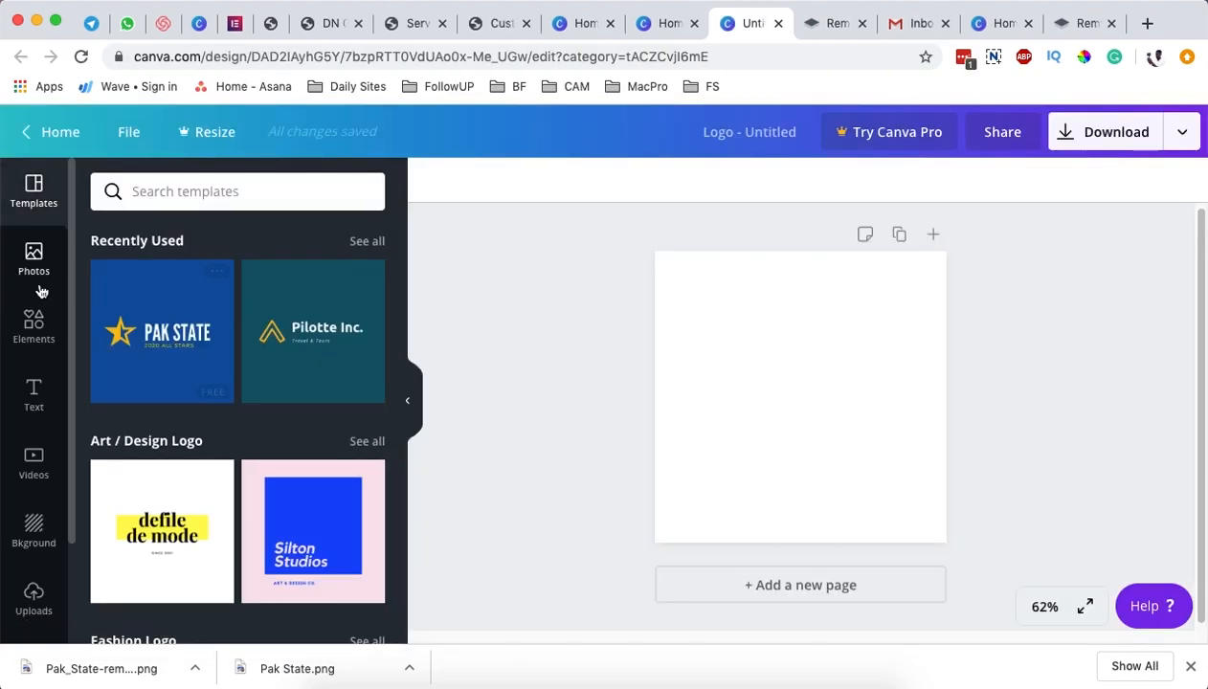
- Add the recently used grey shape with the slanted top edge to the page, and compare it with the site's DN CONSULT logo
{"action": "left_click", "coordinate": [37, 325]}
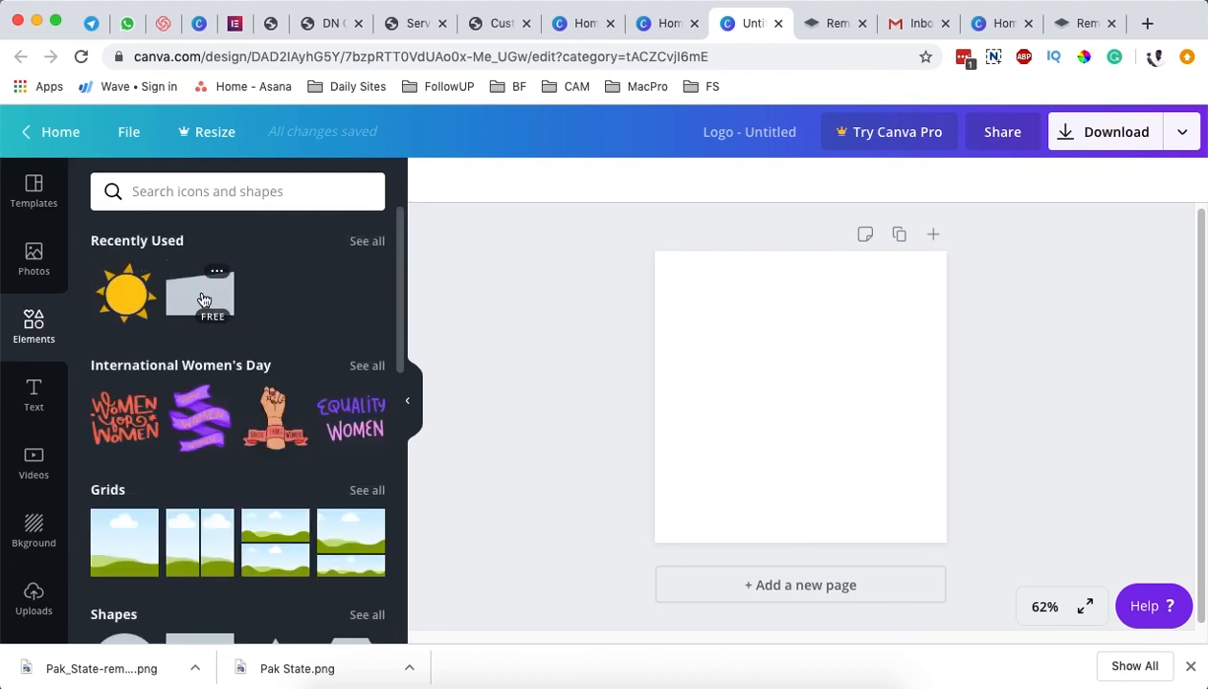
{"action": "left_click", "coordinate": [203, 300]}
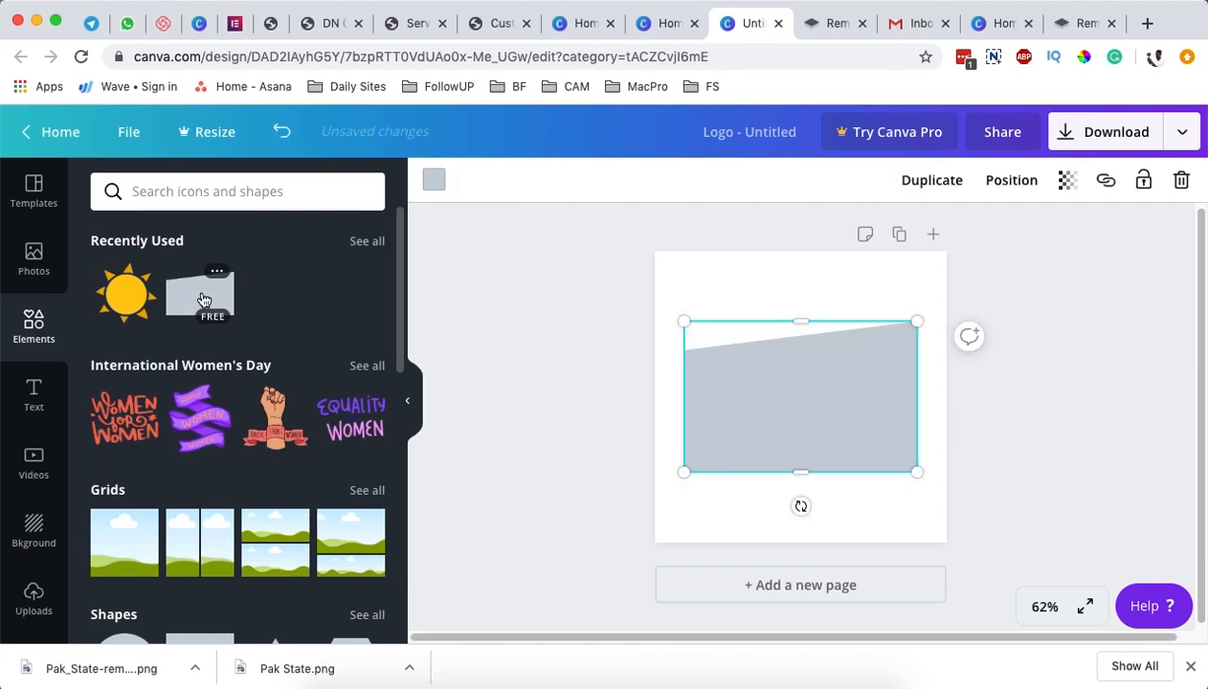
{"action": "left_click", "coordinate": [320, 24]}
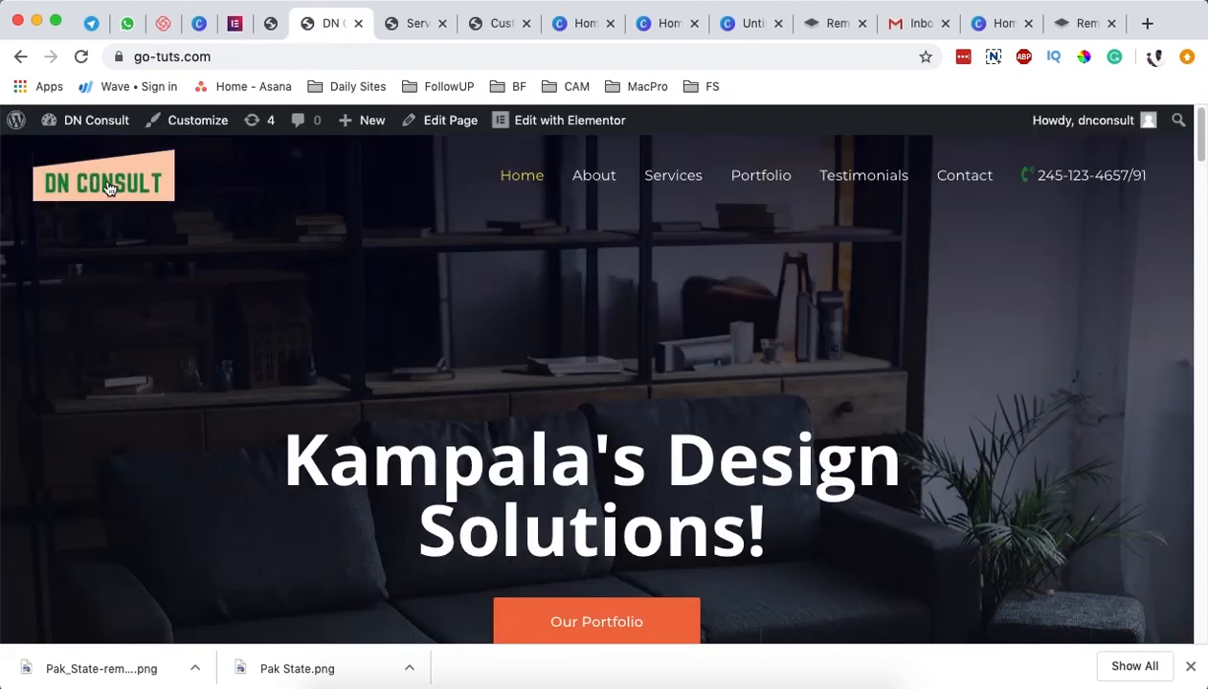
{"action": "left_click", "coordinate": [751, 28]}
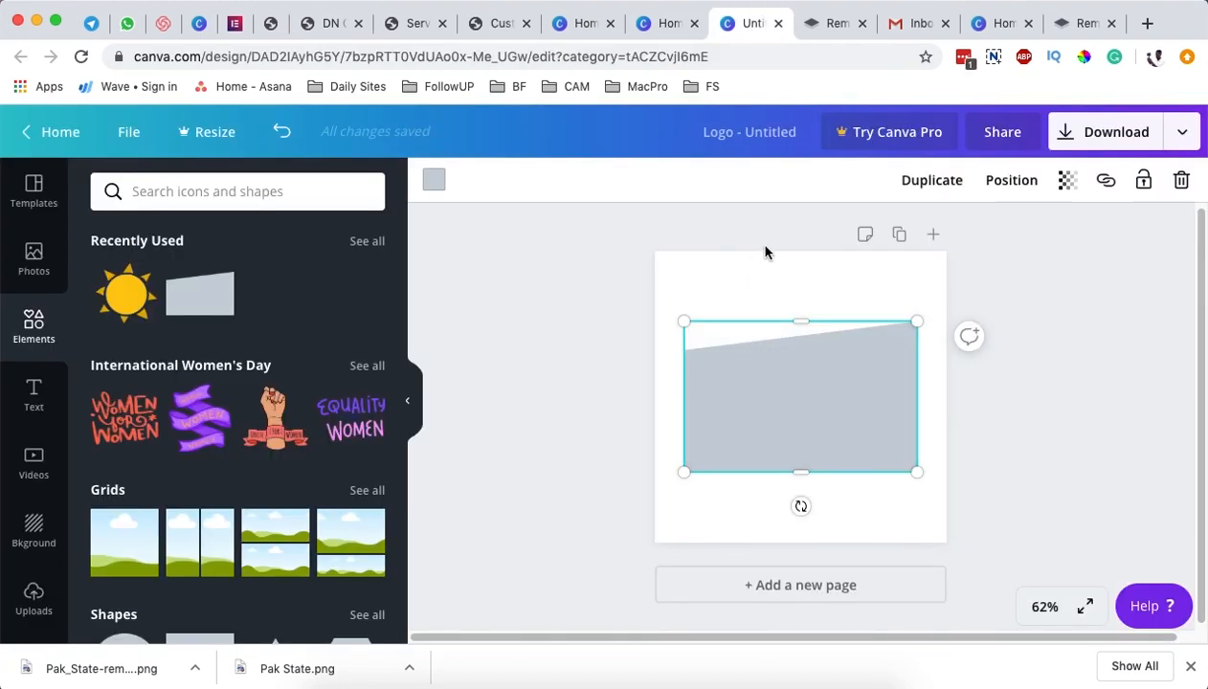
- Add a heading reading PAK STATE to the design
{"action": "left_click", "coordinate": [33, 392]}
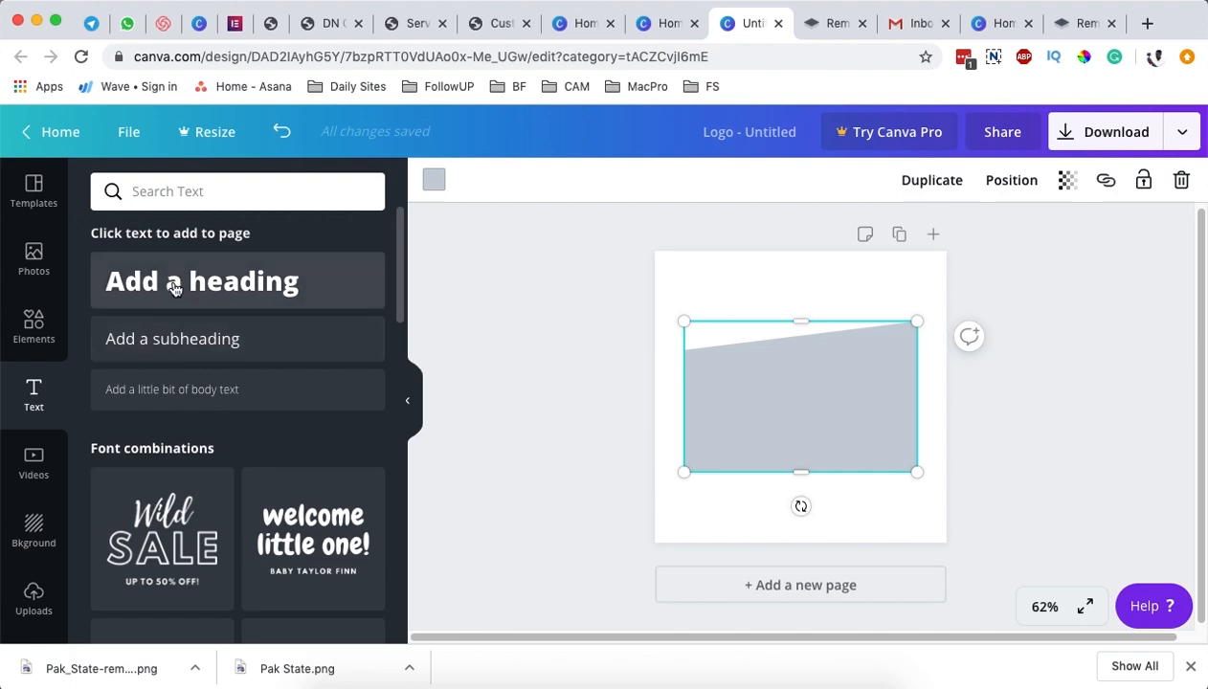
{"action": "type", "text": "P"}
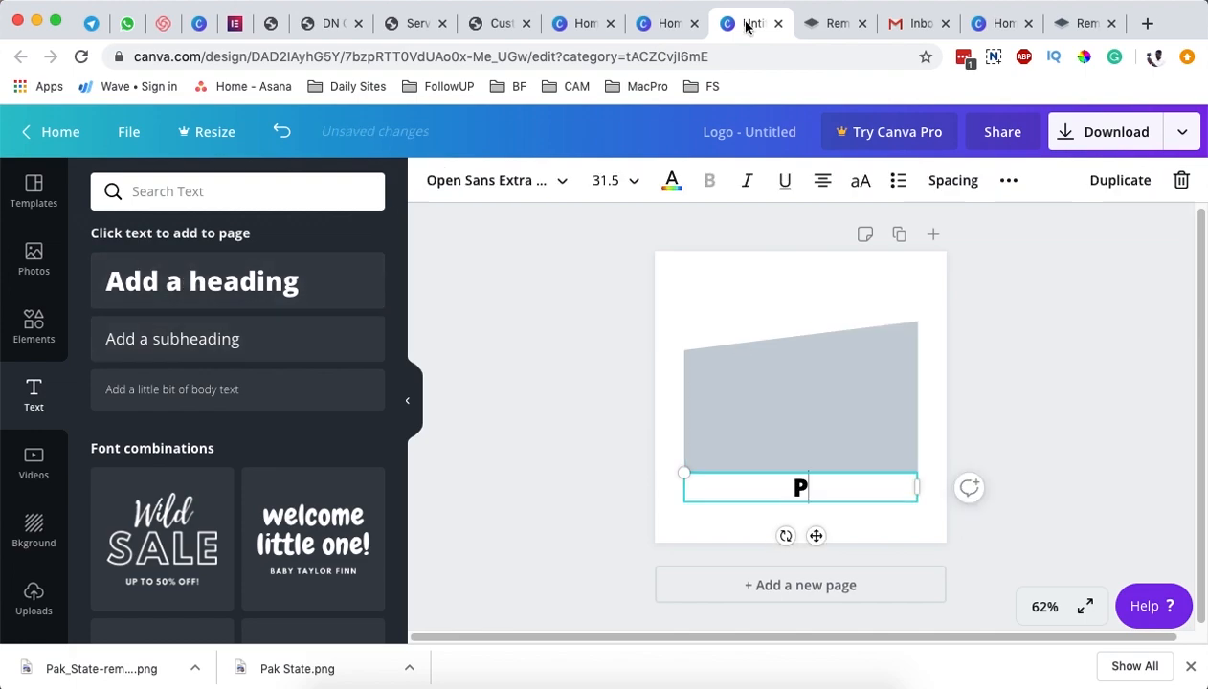
{"action": "type", "text": "AK STATE"}
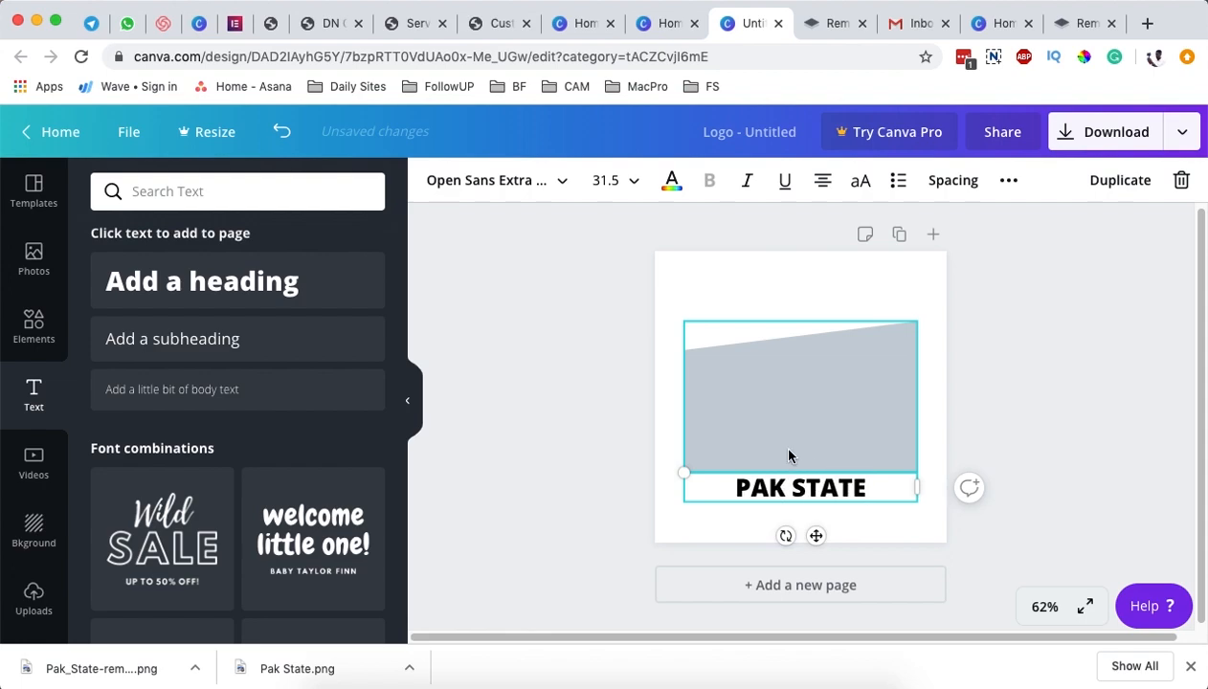
- Look through the fonts for the PAK STATE heading and set its font size to 24
{"action": "triple_click", "coordinate": [781, 494]}
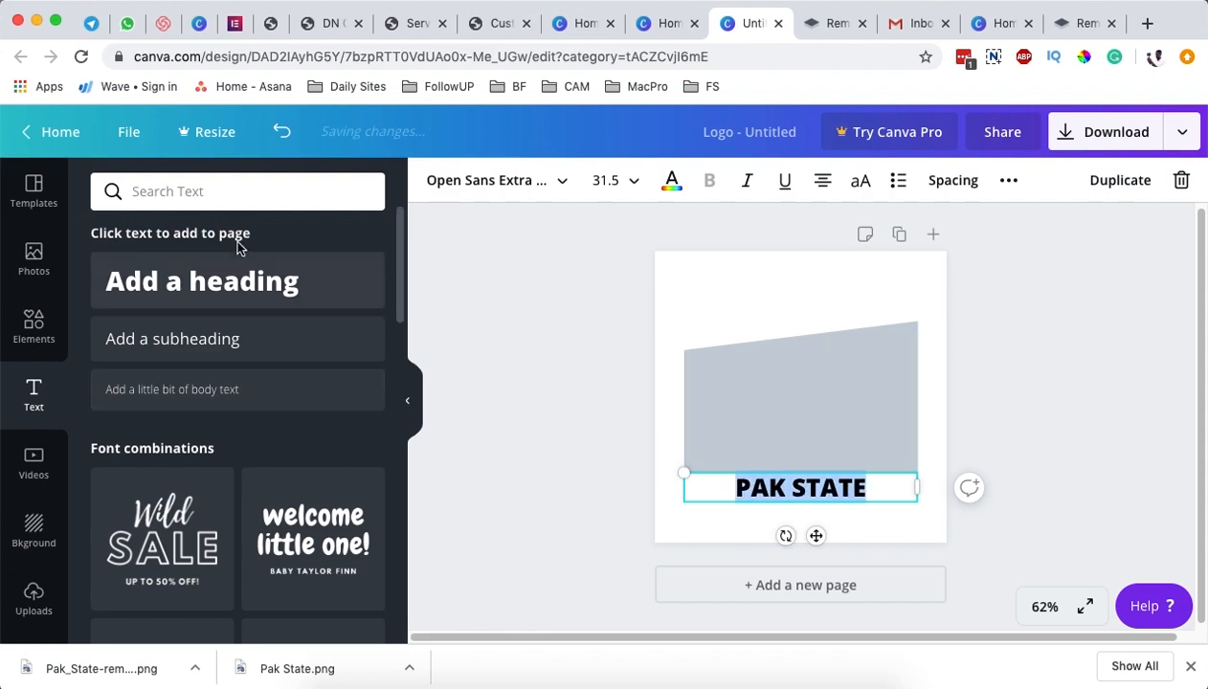
{"action": "scroll", "coordinate": [321, 388], "scroll_direction": "down", "scroll_amount": 1}
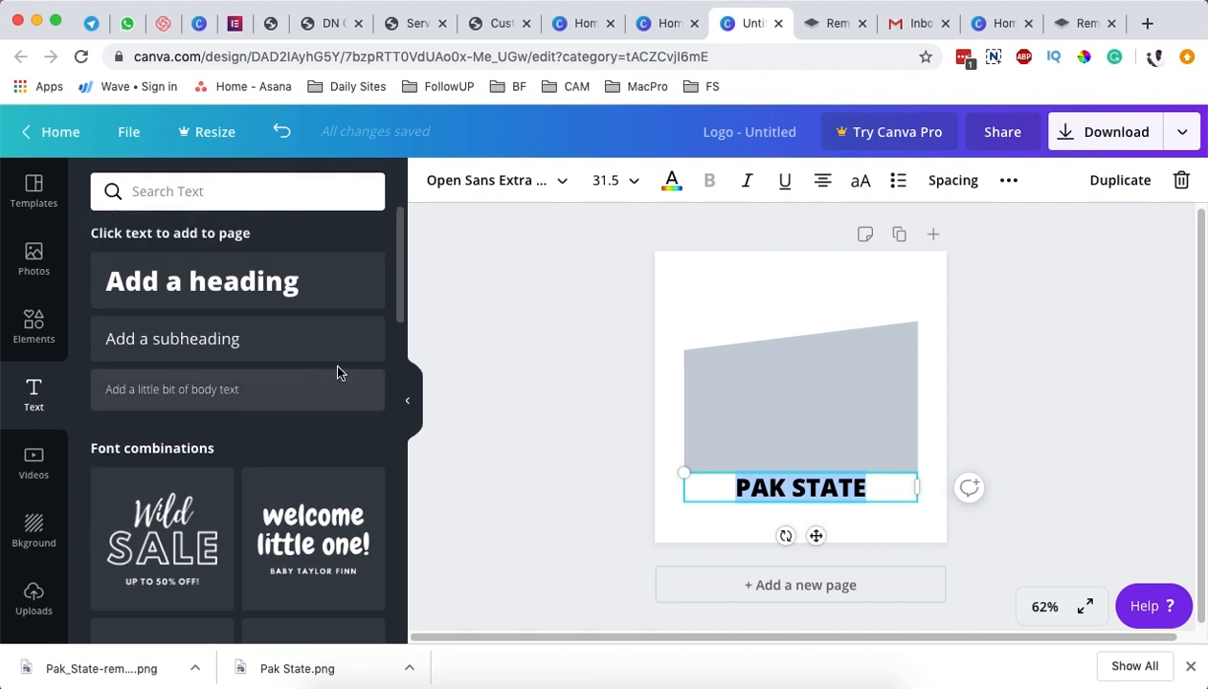
{"action": "left_click", "coordinate": [563, 182]}
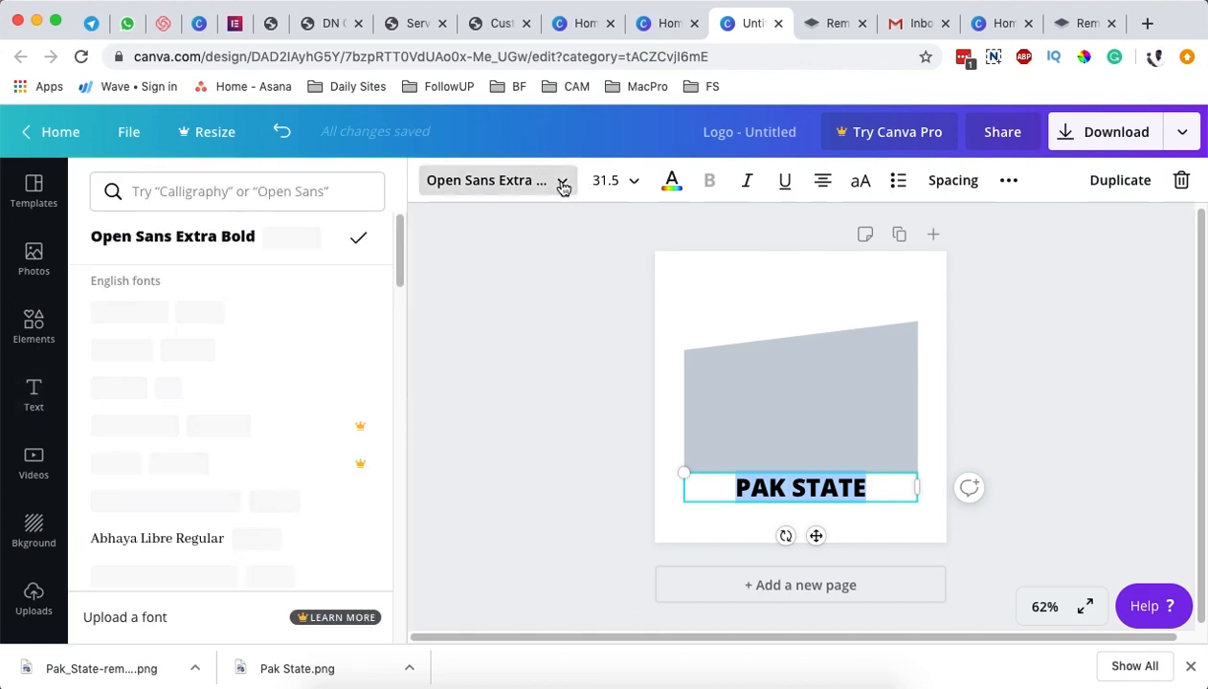
{"action": "left_click", "coordinate": [563, 184]}
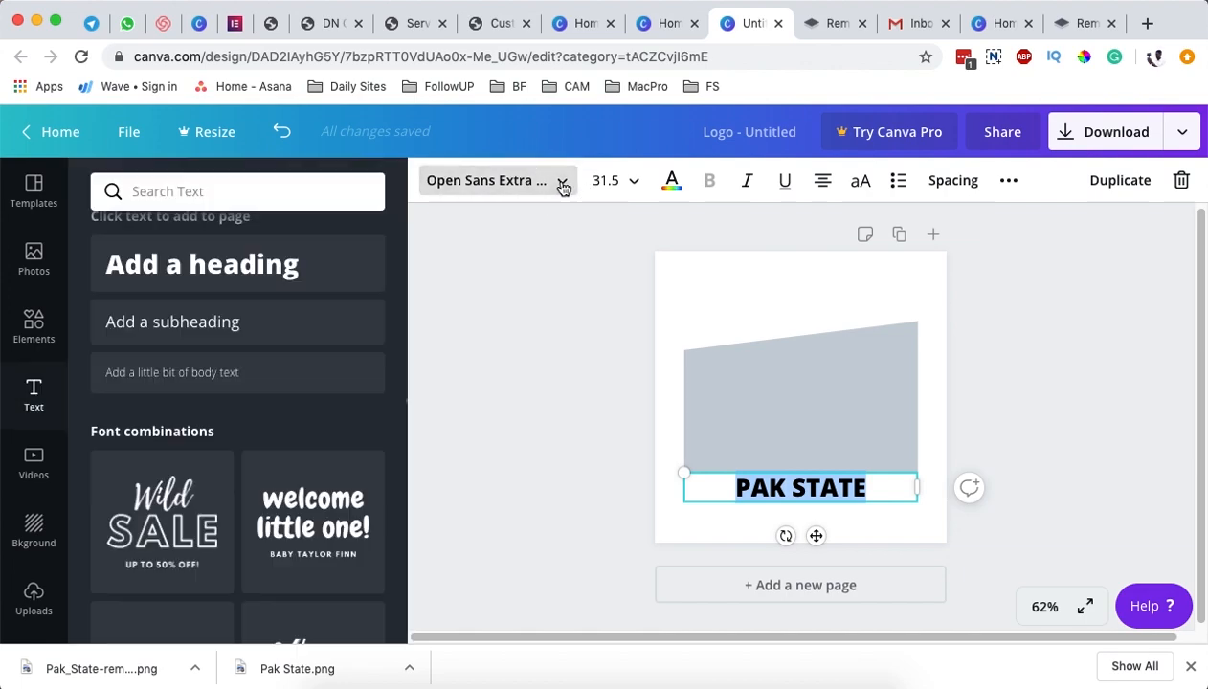
{"action": "left_click", "coordinate": [615, 180]}
{"action": "scroll", "coordinate": [623, 459], "scroll_direction": "down", "scroll_amount": 1}
{"action": "left_click", "coordinate": [627, 507]}
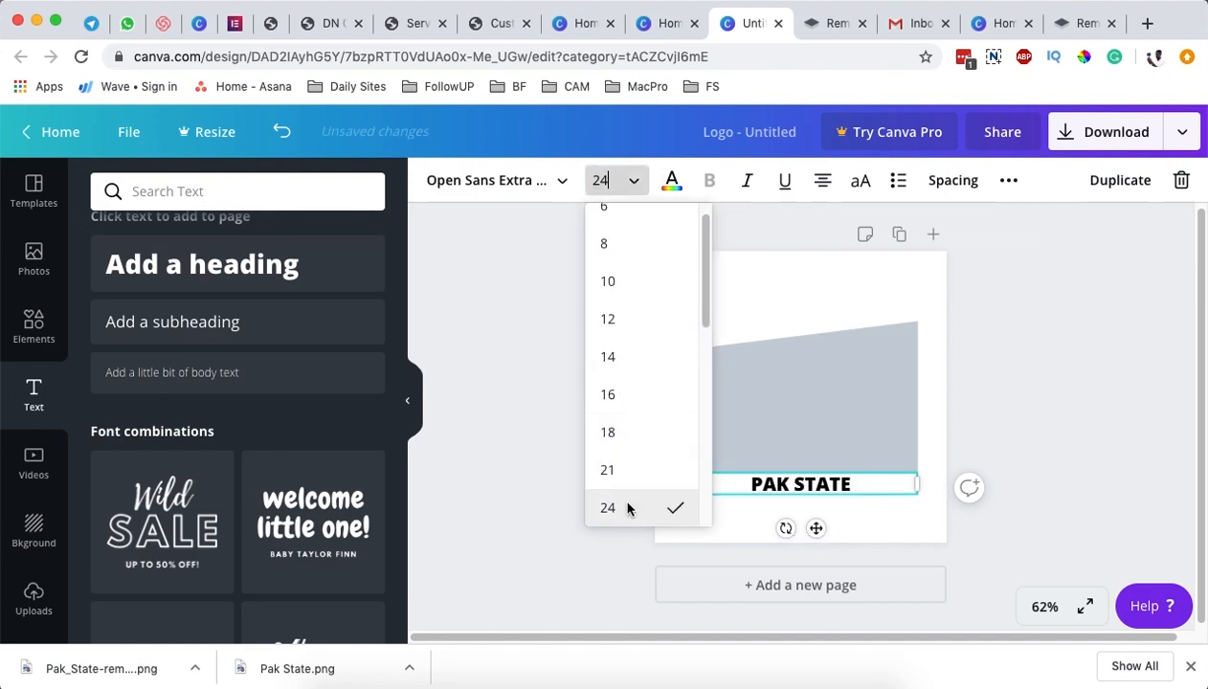
- Try font size 80 on the PAK STATE heading, and reduce it to 56
{"action": "left_click", "coordinate": [625, 192]}
{"action": "scroll", "coordinate": [661, 426], "scroll_direction": "down", "scroll_amount": 5}
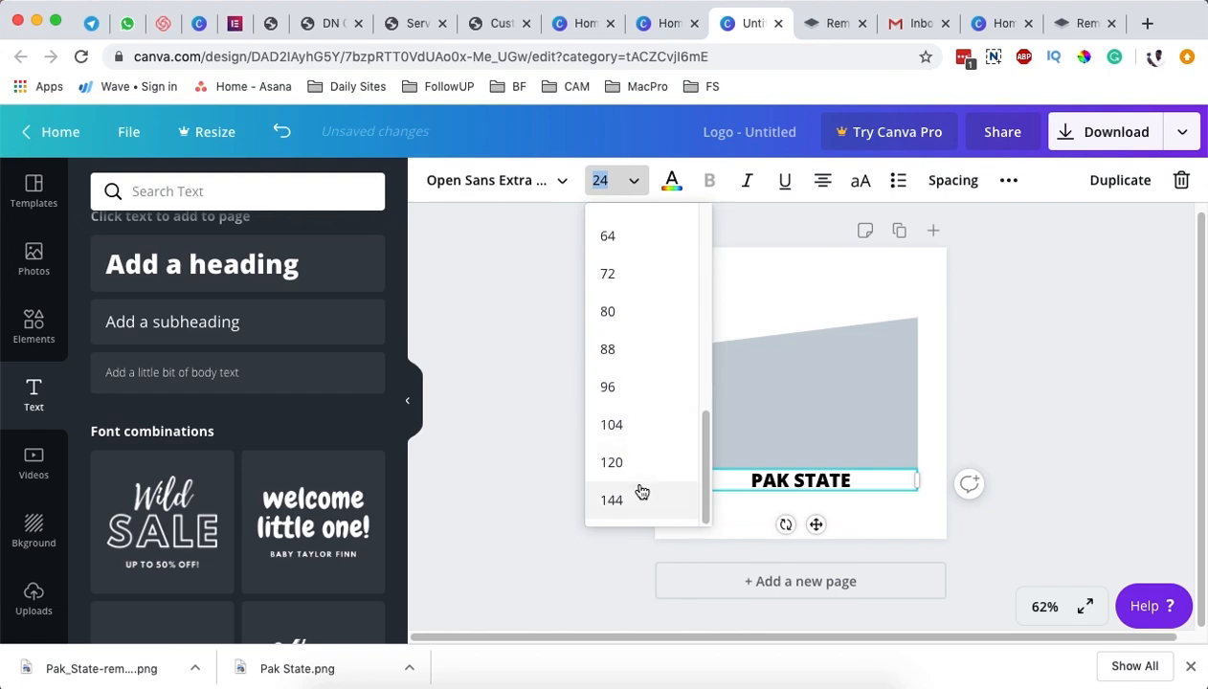
{"action": "left_click", "coordinate": [636, 498]}
{"action": "type", "text": "80"}
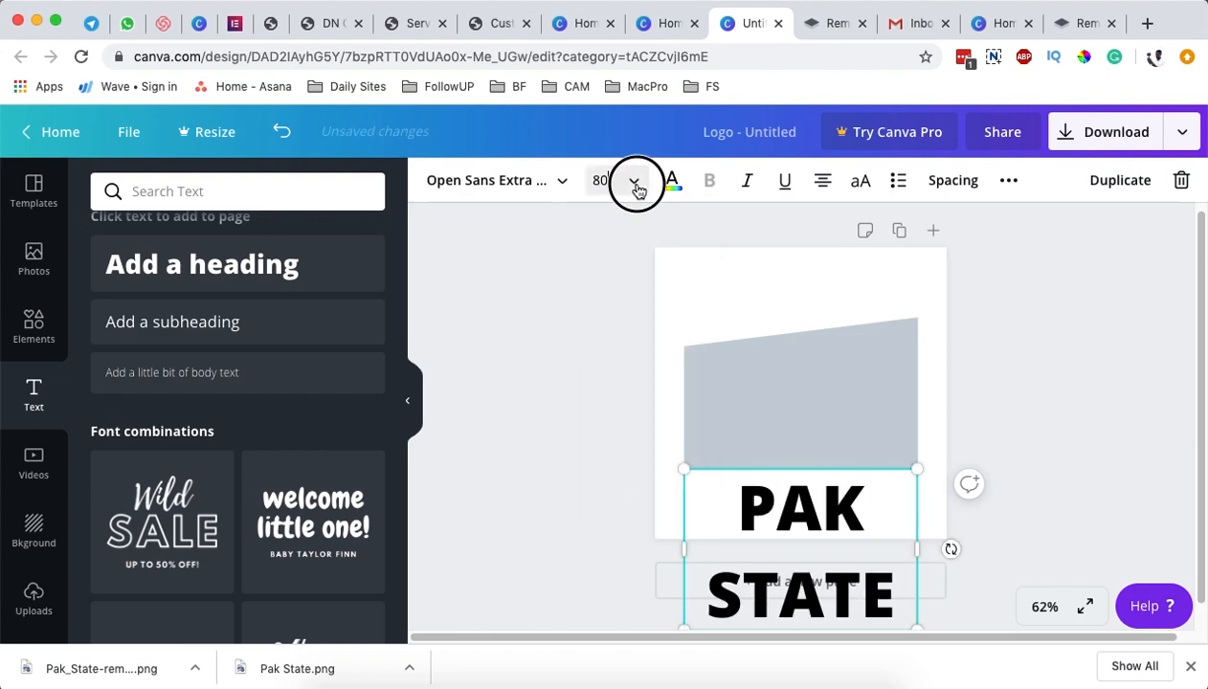
{"action": "left_click", "coordinate": [639, 190]}
{"action": "left_click", "coordinate": [639, 253]}
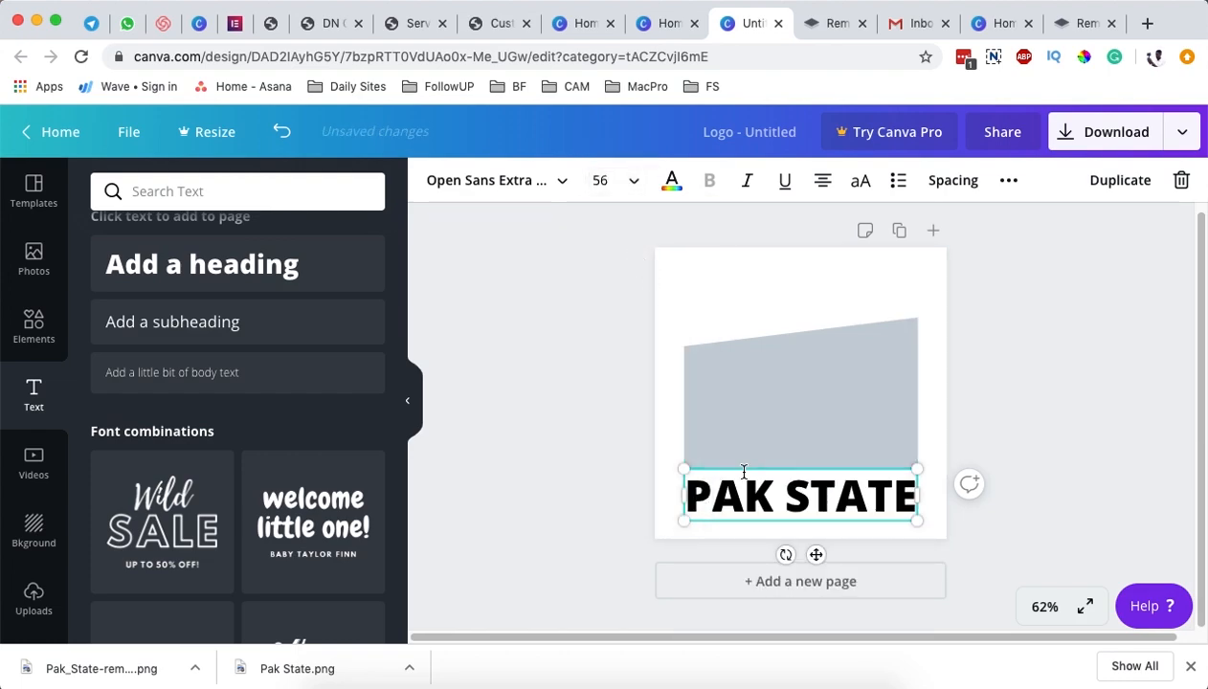
- Move the PAK STATE heading up onto the lower half of the grey shape and set its font size to 42
{"action": "left_click_drag", "start_coordinate": [767, 467], "coordinate": [773, 388]}
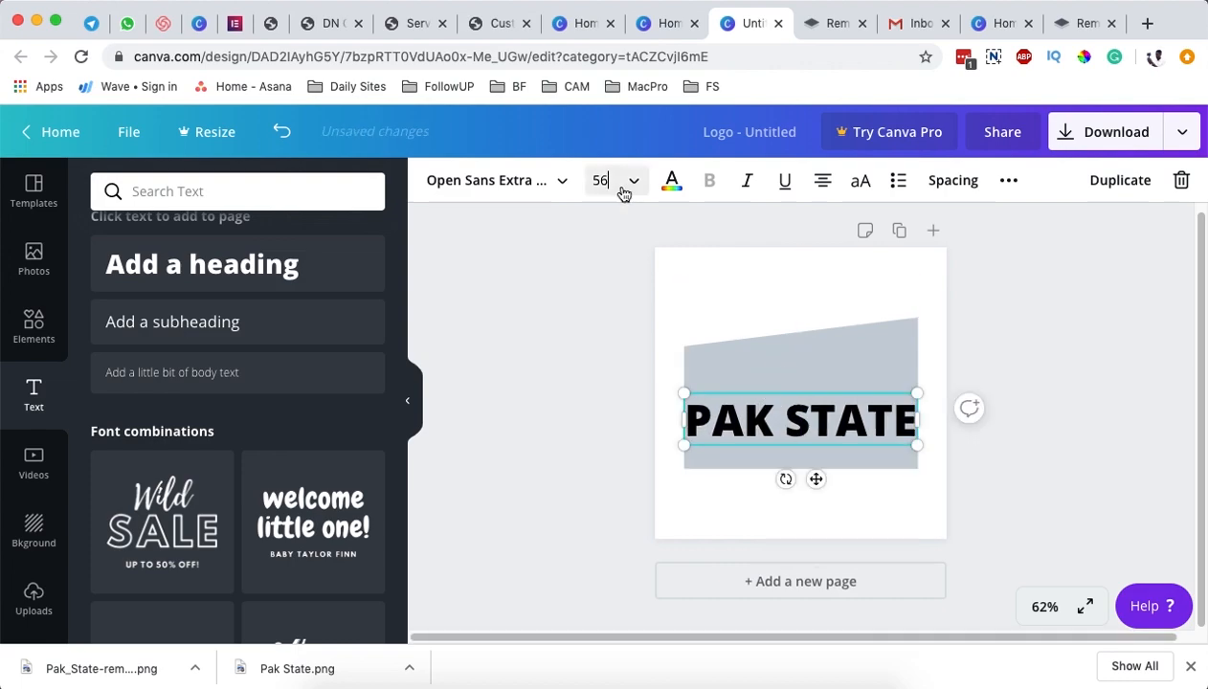
{"action": "left_click", "coordinate": [635, 182]}
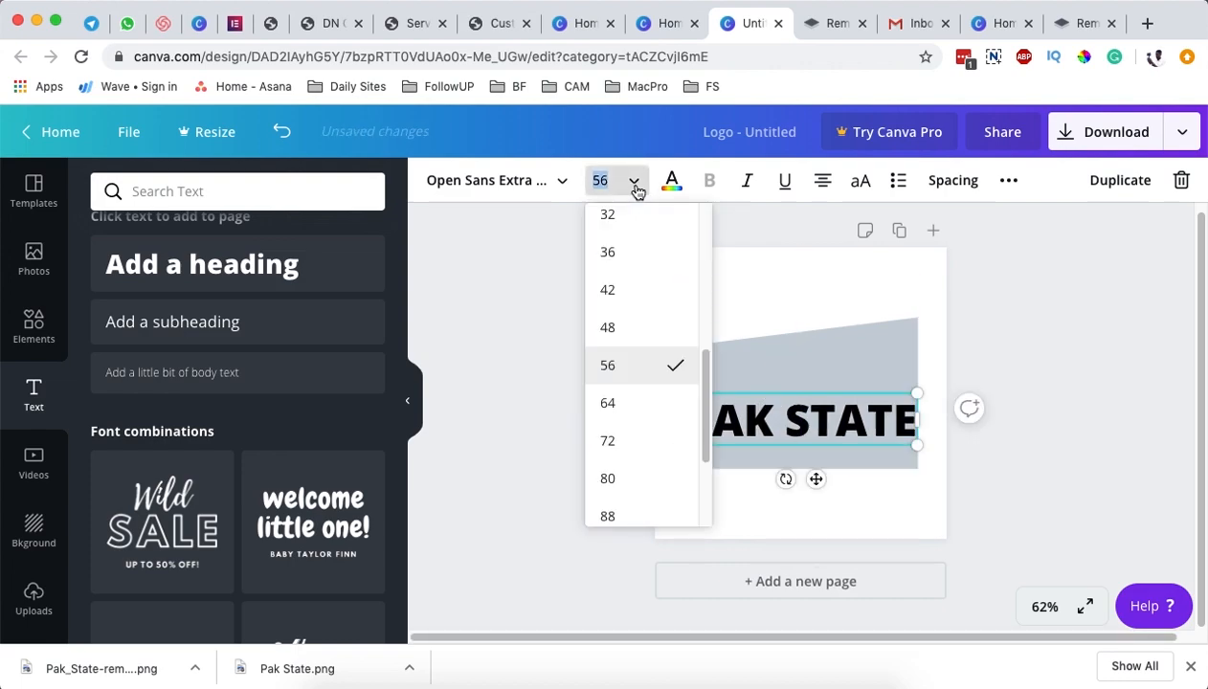
{"action": "left_click", "coordinate": [636, 291]}
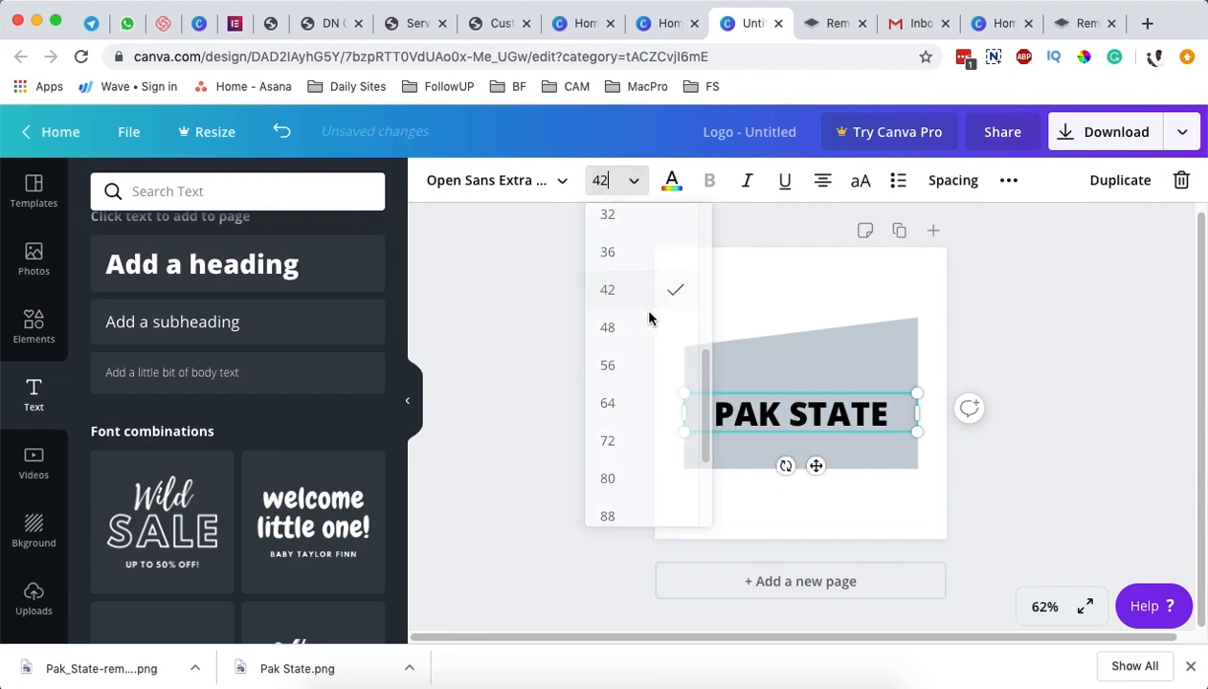
- Shrink the grey shape's height from above and below to form a narrow band around the PAK STATE text
{"action": "left_click", "coordinate": [829, 345]}
{"action": "left_click_drag", "start_coordinate": [803, 318], "coordinate": [811, 364]}
{"action": "left_click_drag", "start_coordinate": [802, 465], "coordinate": [833, 419]}
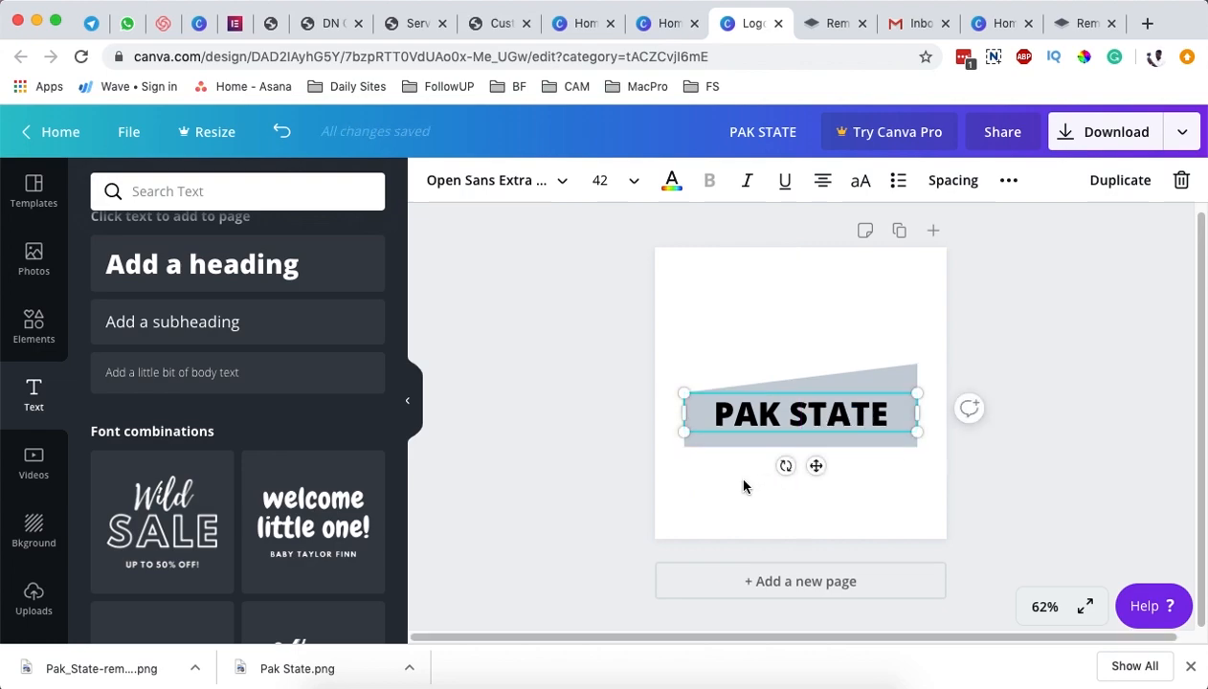
- Set the PAK STATE heading's font size to 48 and deselect it
{"action": "left_click", "coordinate": [634, 182]}
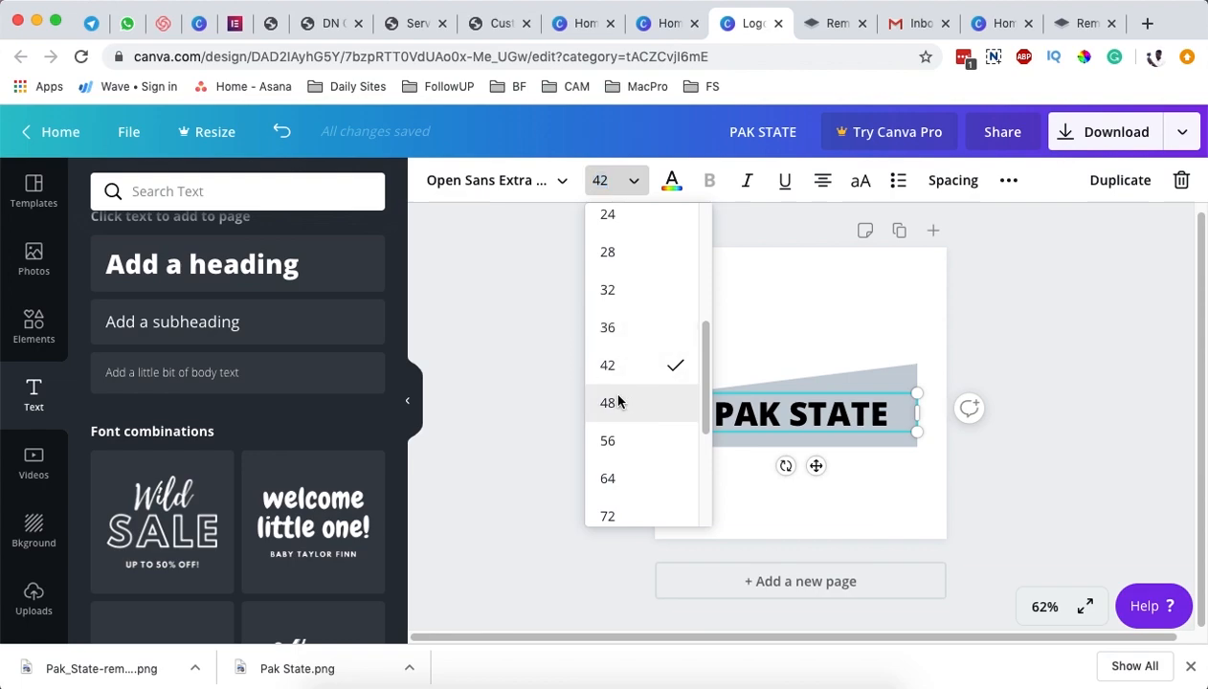
{"action": "left_click", "coordinate": [624, 402]}
{"action": "left_click", "coordinate": [979, 541]}
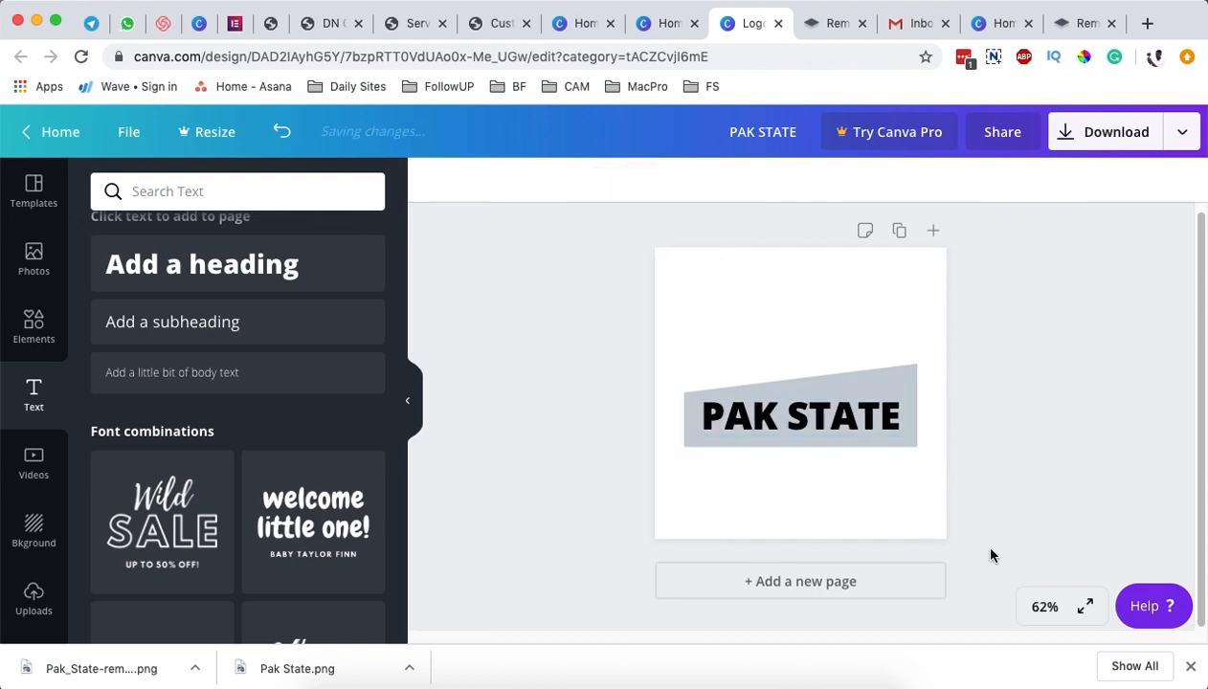
- Recolour the slanted shape behind PAK STATE light orange, and compare it with the DN CONSULT logo on the site
{"action": "left_click", "coordinate": [899, 375]}
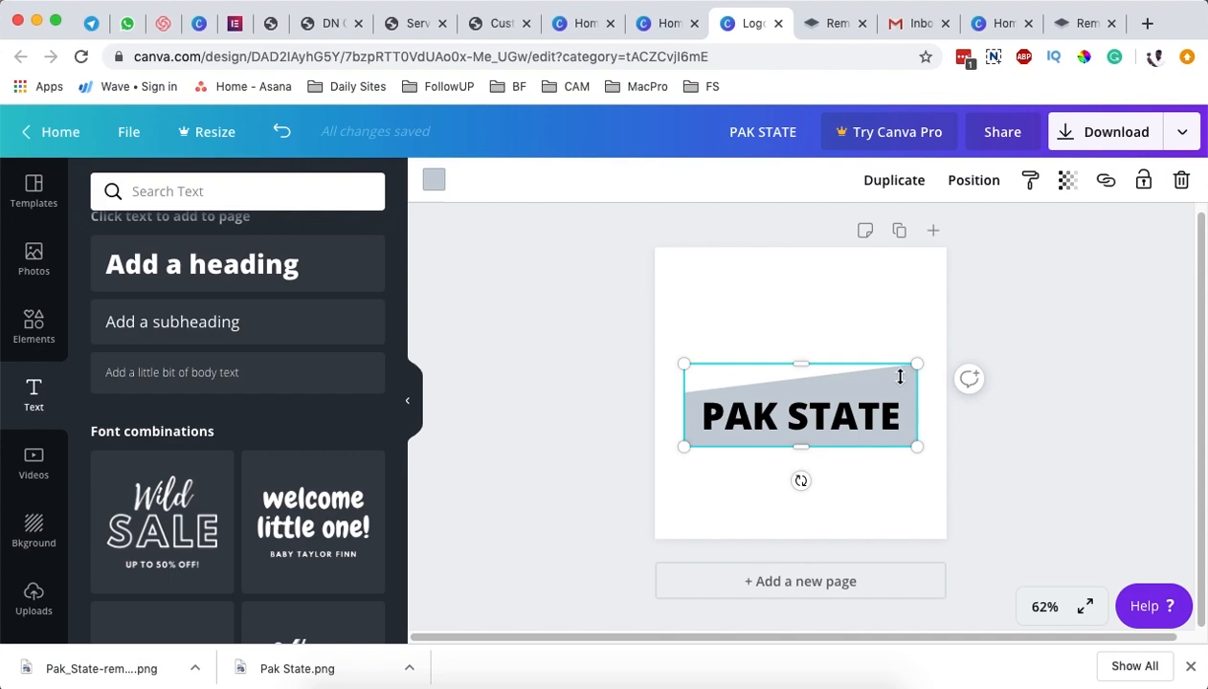
{"action": "left_click", "coordinate": [441, 182]}
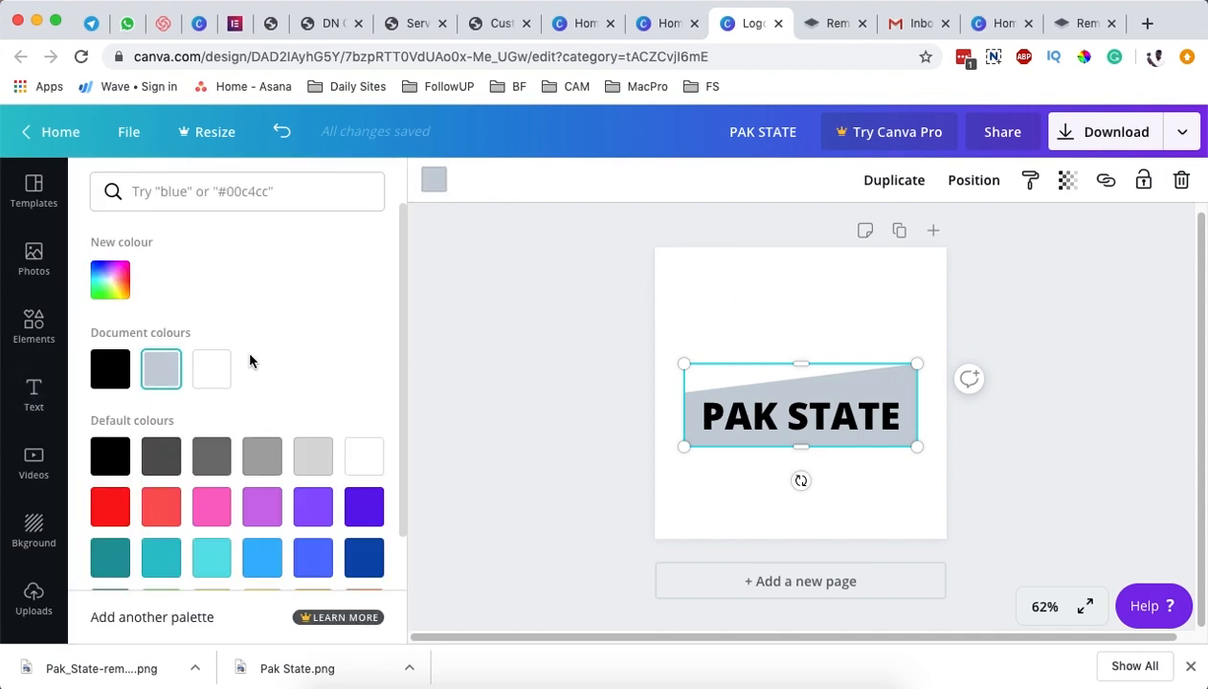
{"action": "scroll", "coordinate": [248, 330], "scroll_direction": "down", "scroll_amount": 2}
{"action": "left_click", "coordinate": [299, 555]}
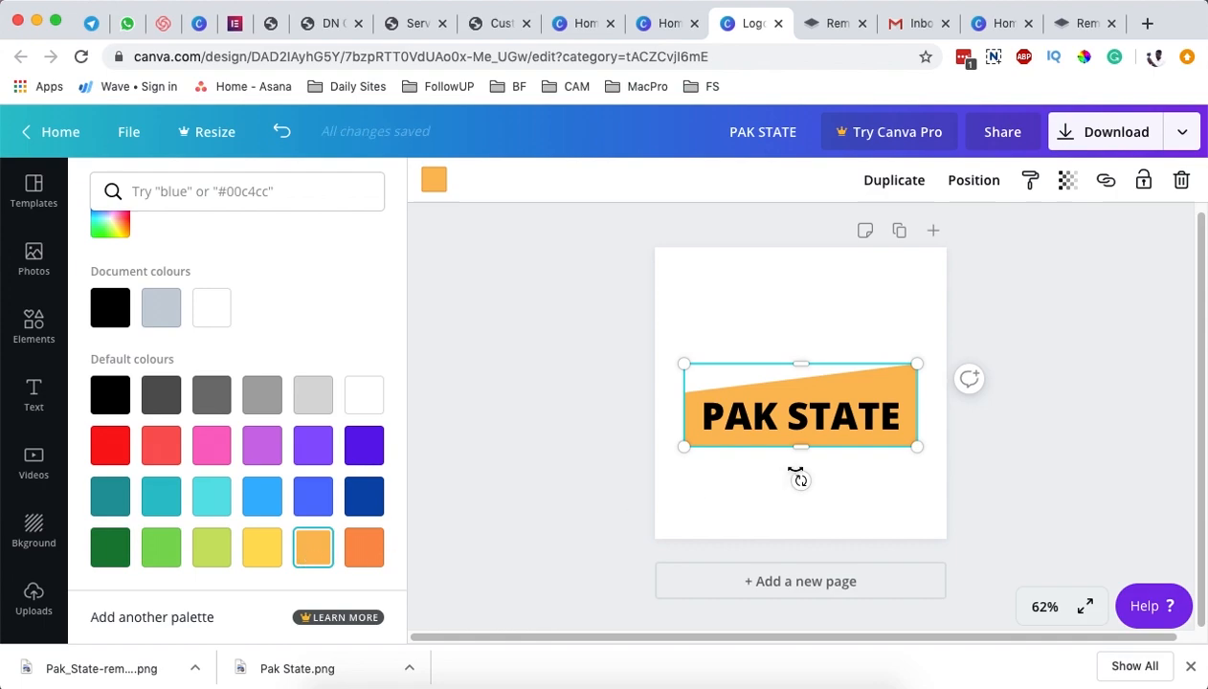
{"action": "left_click", "coordinate": [341, 21]}
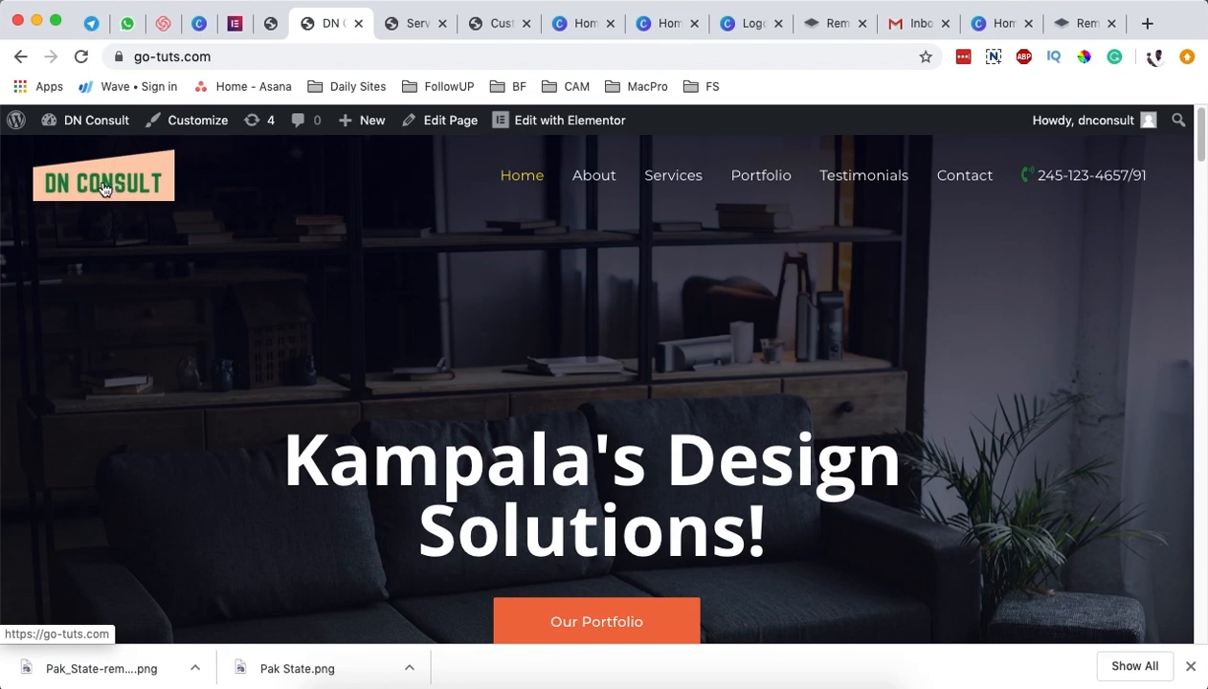
- Return to the Canva logo design, recolour the PAK STATE heading dark green, and deselect it
{"action": "left_click", "coordinate": [751, 24]}
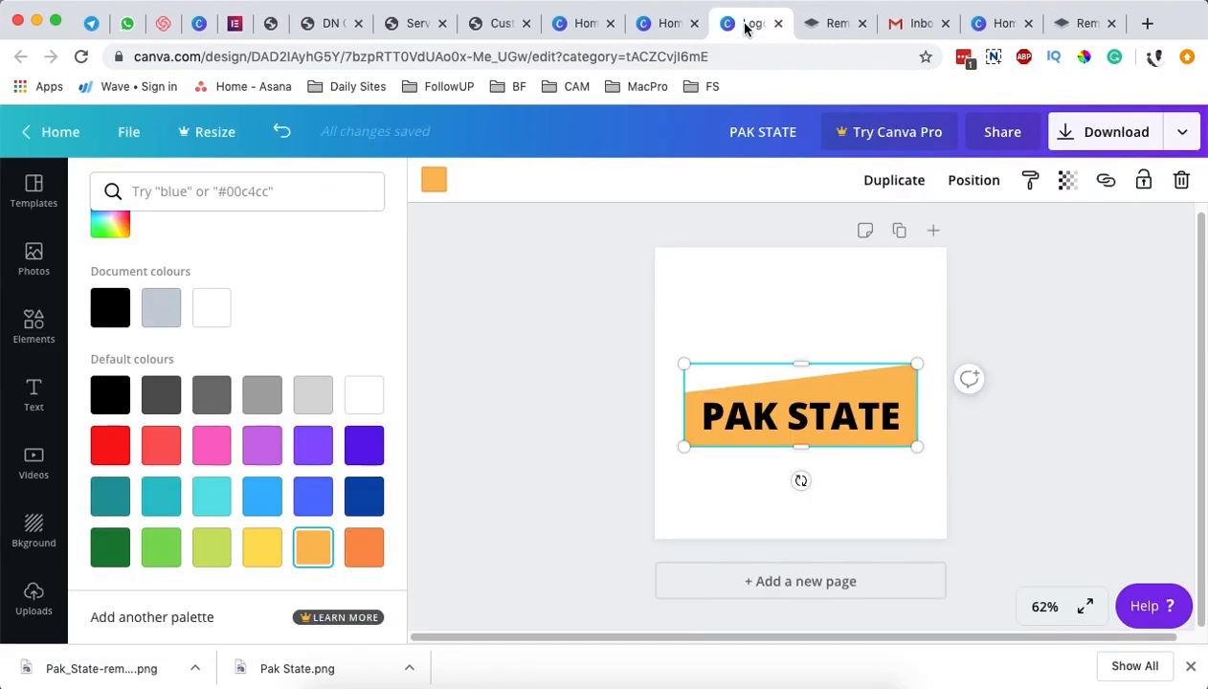
{"action": "left_click", "coordinate": [816, 424]}
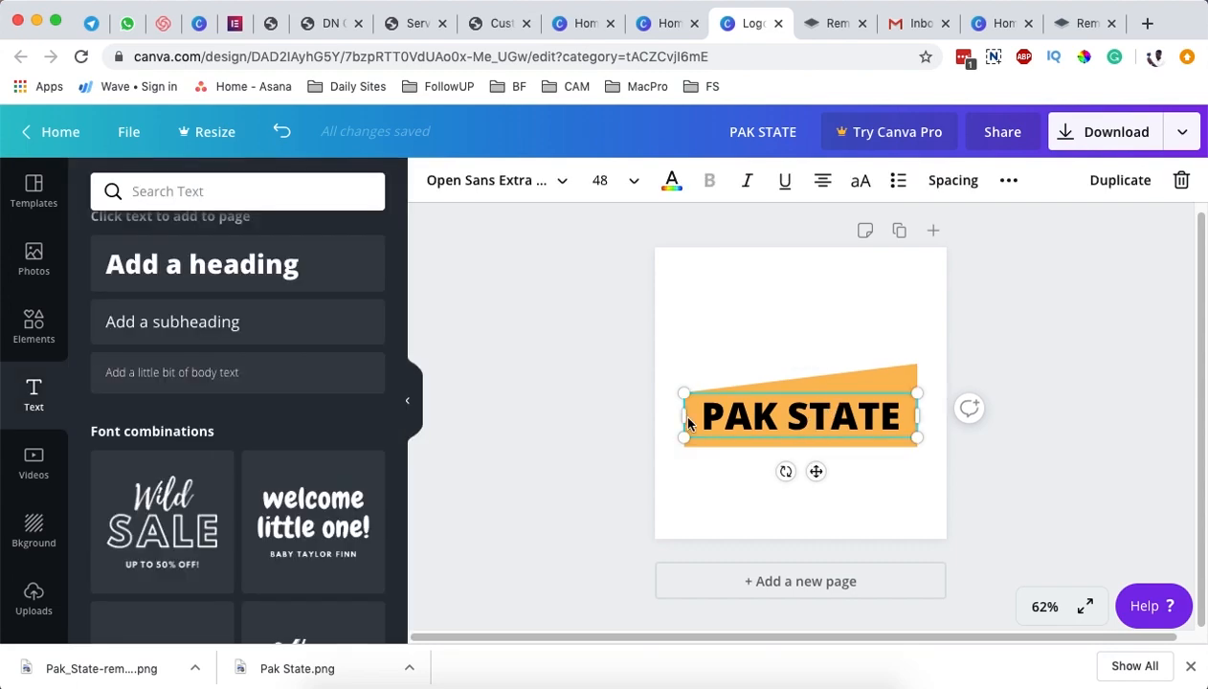
{"action": "left_click", "coordinate": [671, 182]}
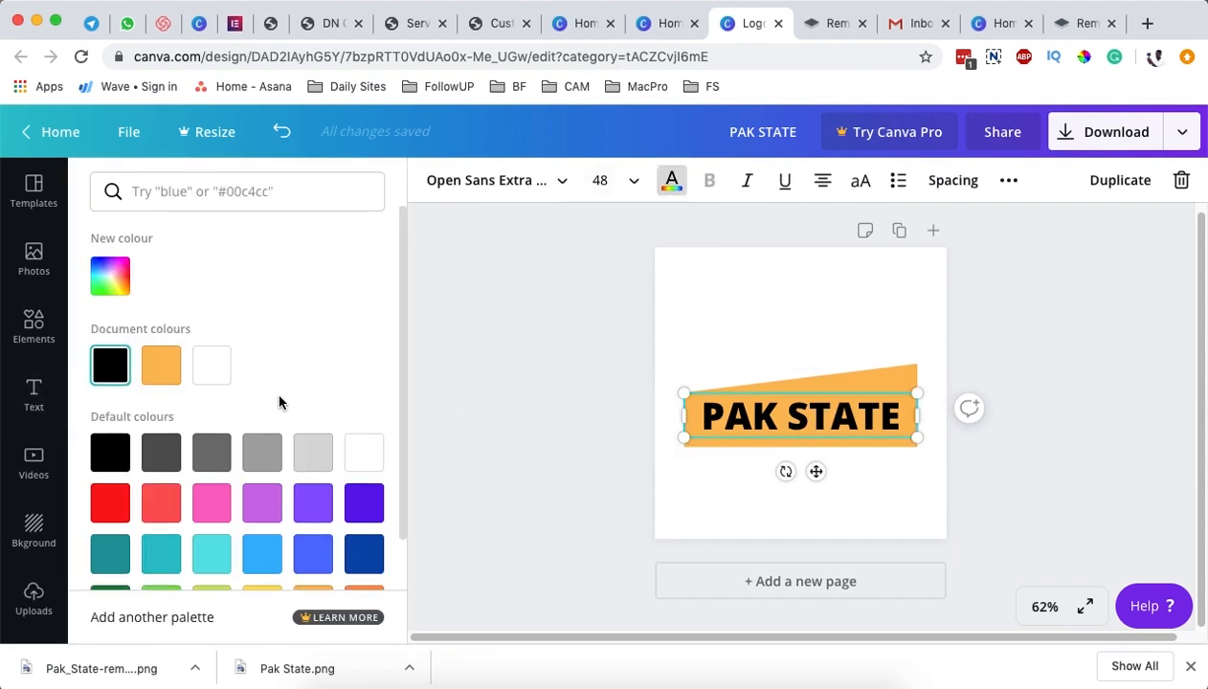
{"action": "scroll", "coordinate": [277, 402], "scroll_direction": "down", "scroll_amount": 2}
{"action": "left_click", "coordinate": [112, 553]}
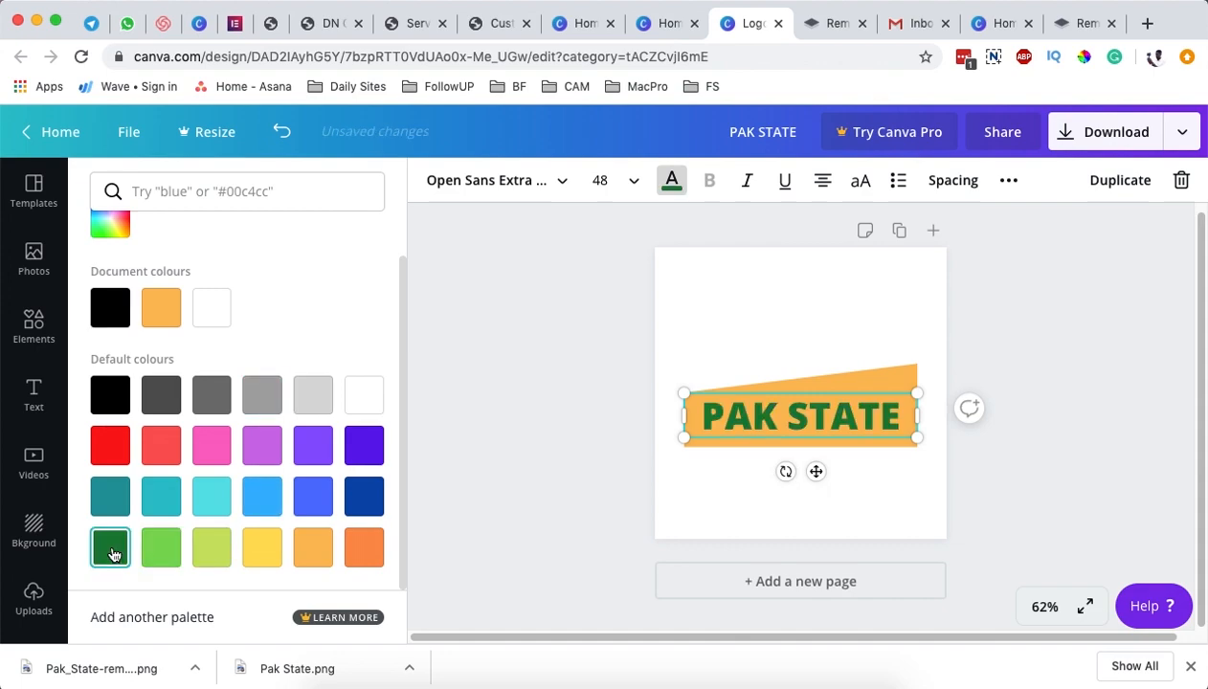
{"action": "left_click", "coordinate": [665, 481]}
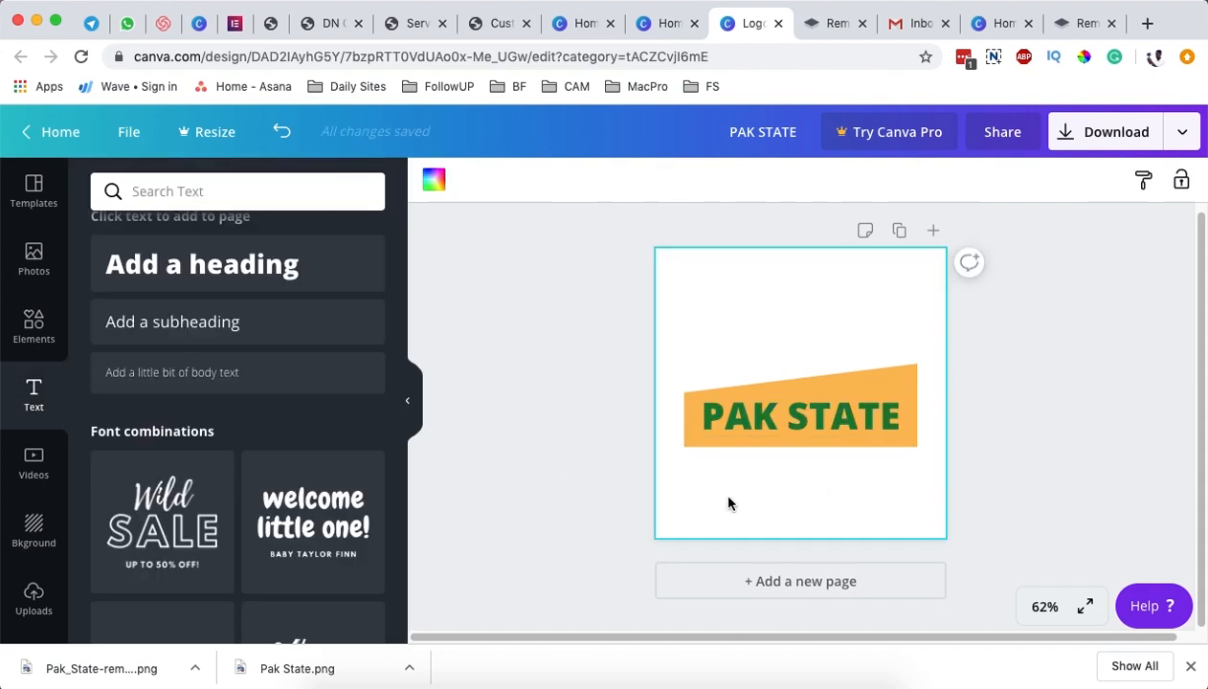
- Group the PAK STATE heading with the orange shape and enlarge the group to span the page's full width
{"action": "left_click", "coordinate": [743, 418]}
{"action": "left_click", "coordinate": [873, 379], "text": "shift"}
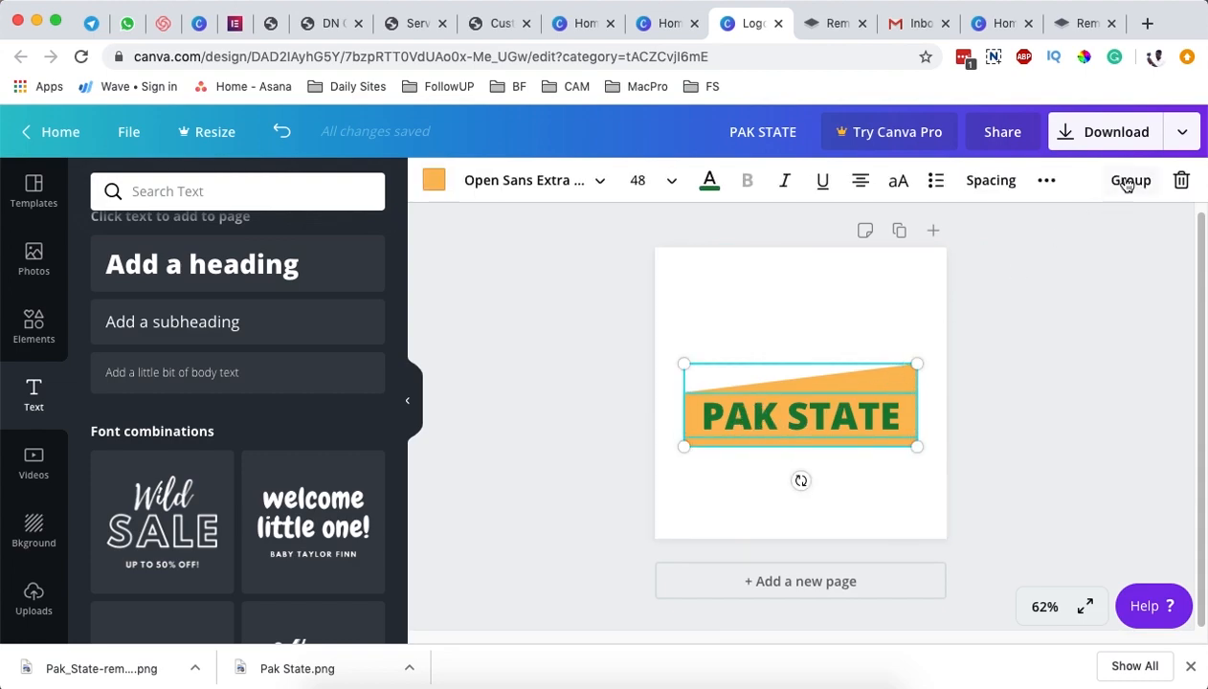
{"action": "left_click", "coordinate": [1128, 185]}
{"action": "left_click_drag", "start_coordinate": [683, 447], "coordinate": [663, 462]}
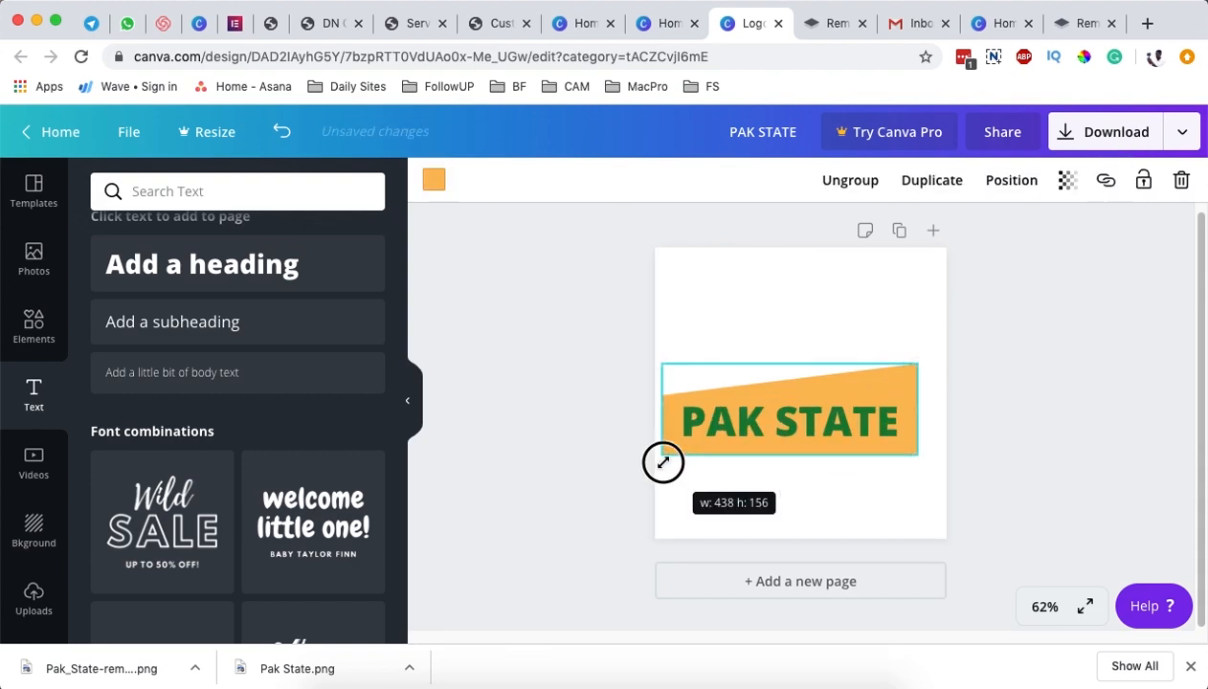
{"action": "left_click_drag", "start_coordinate": [918, 452], "coordinate": [942, 477]}
{"action": "left_click_drag", "start_coordinate": [664, 464], "coordinate": [624, 530]}
{"action": "left_click", "coordinate": [1014, 345]}
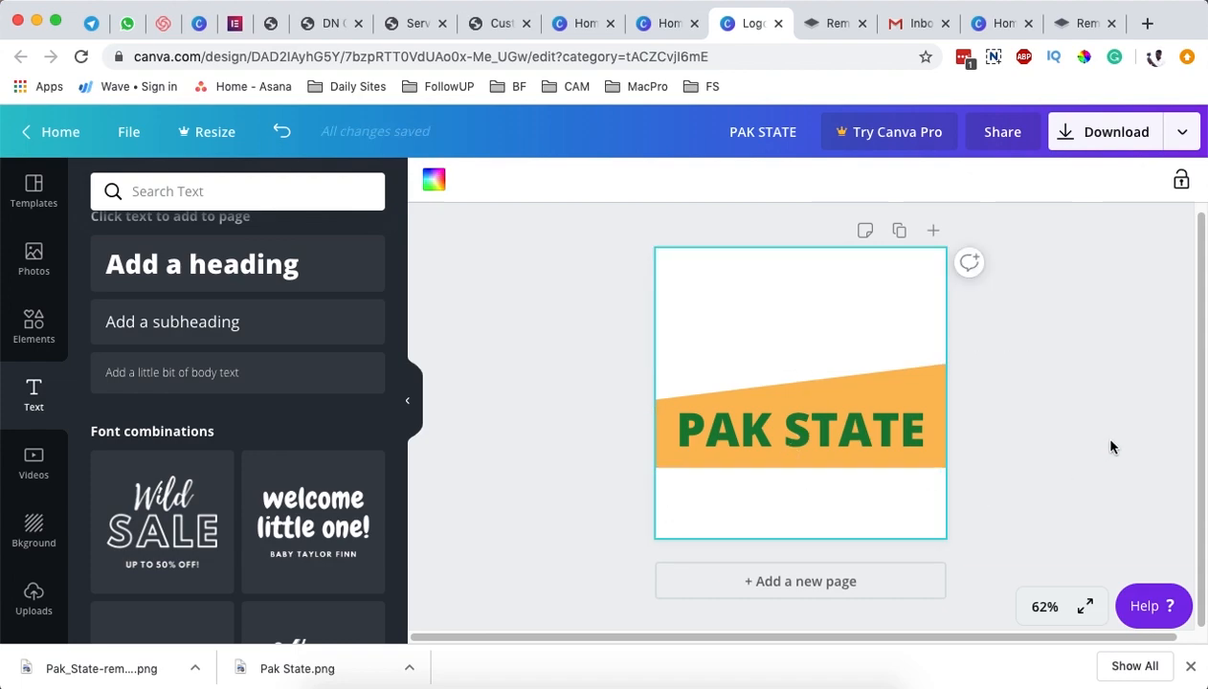
- Download the design as a PNG and dismiss the Canva Pro offer
{"action": "left_click", "coordinate": [1125, 139]}
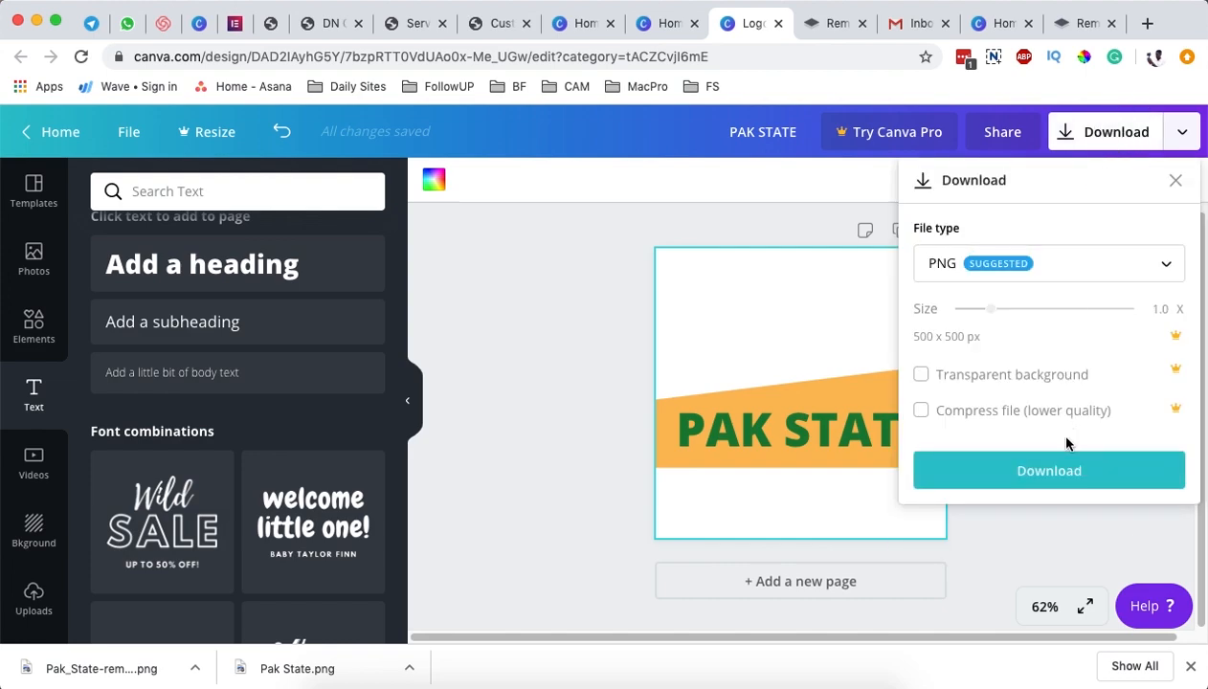
{"action": "left_click", "coordinate": [1062, 477]}
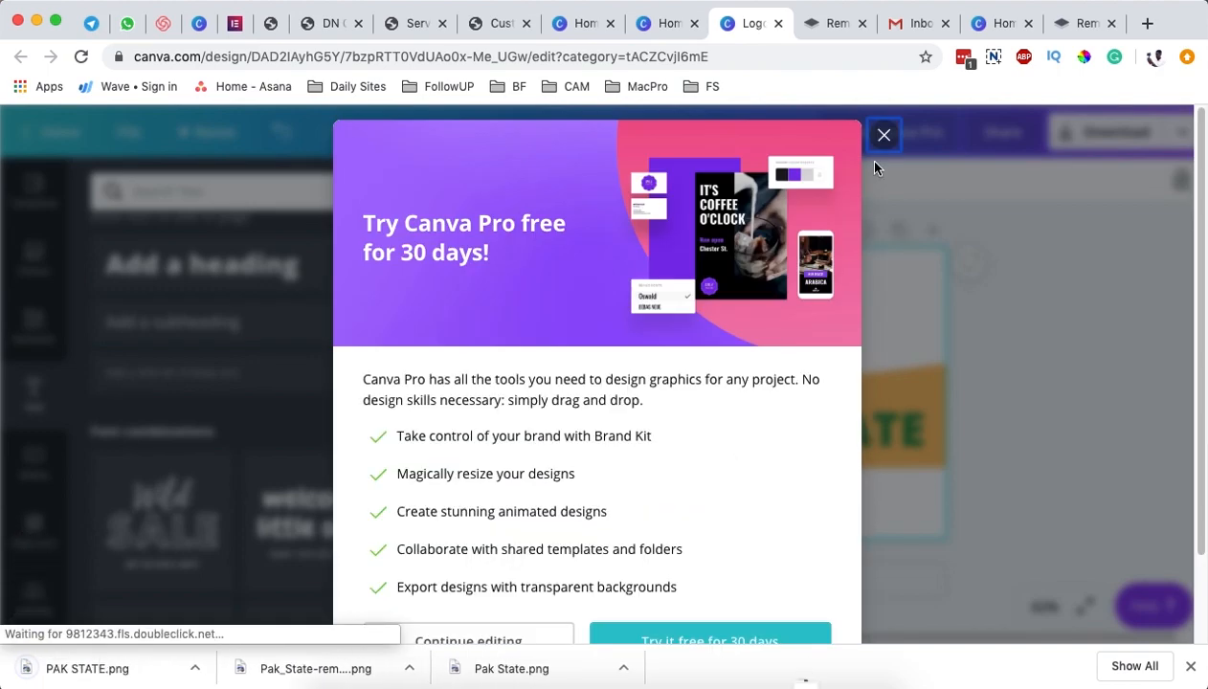
{"action": "left_click", "coordinate": [881, 144]}
- Locate the downloaded PAK STATE.png in Finder and move it to the Desktop, keeping both files
{"action": "left_click", "coordinate": [195, 668]}
{"action": "left_click", "coordinate": [220, 651]}
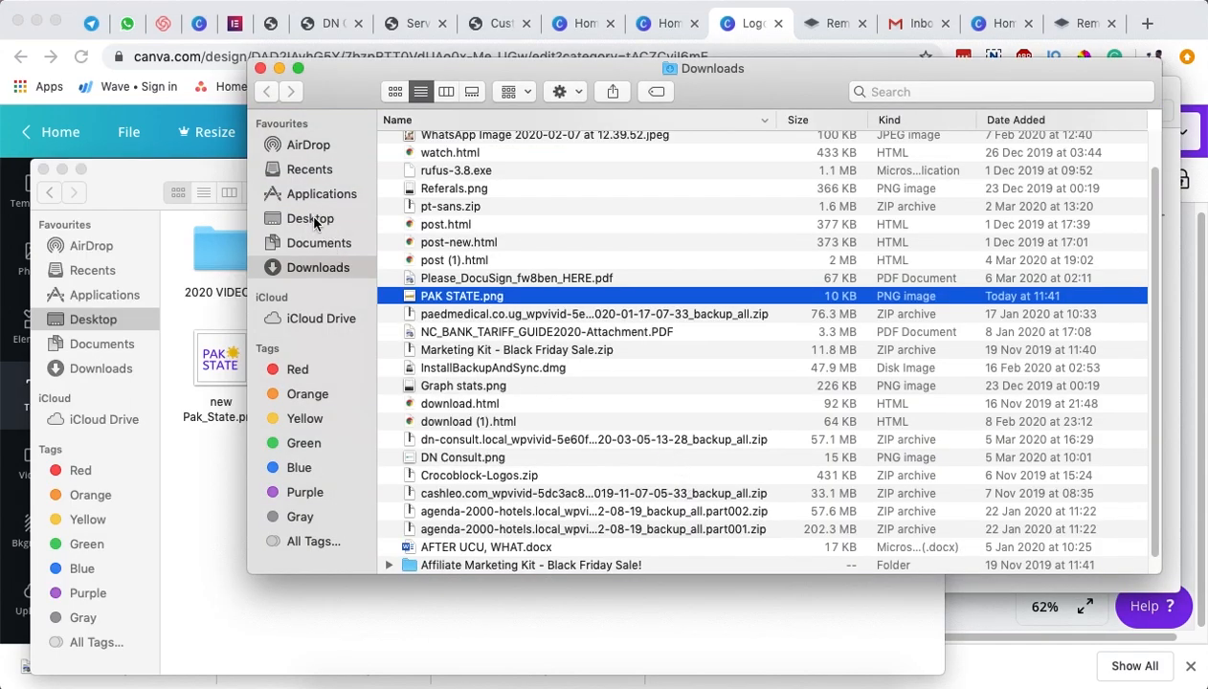
{"action": "left_click", "coordinate": [310, 219]}
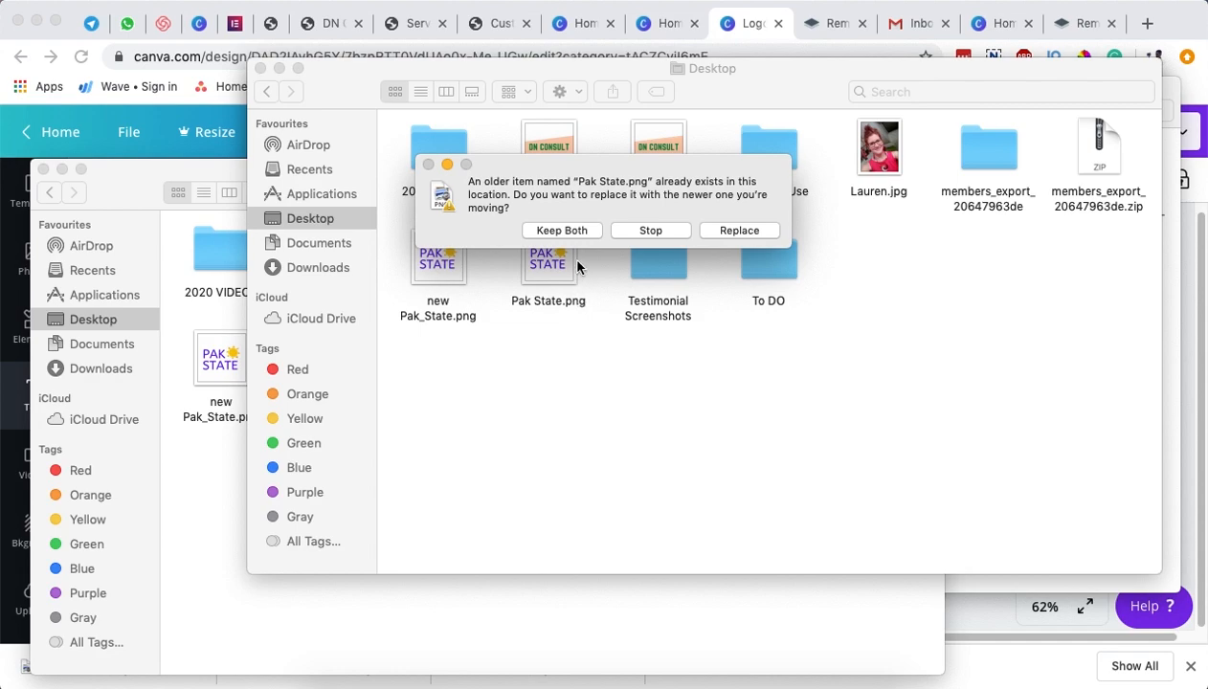
{"action": "left_click", "coordinate": [563, 230]}
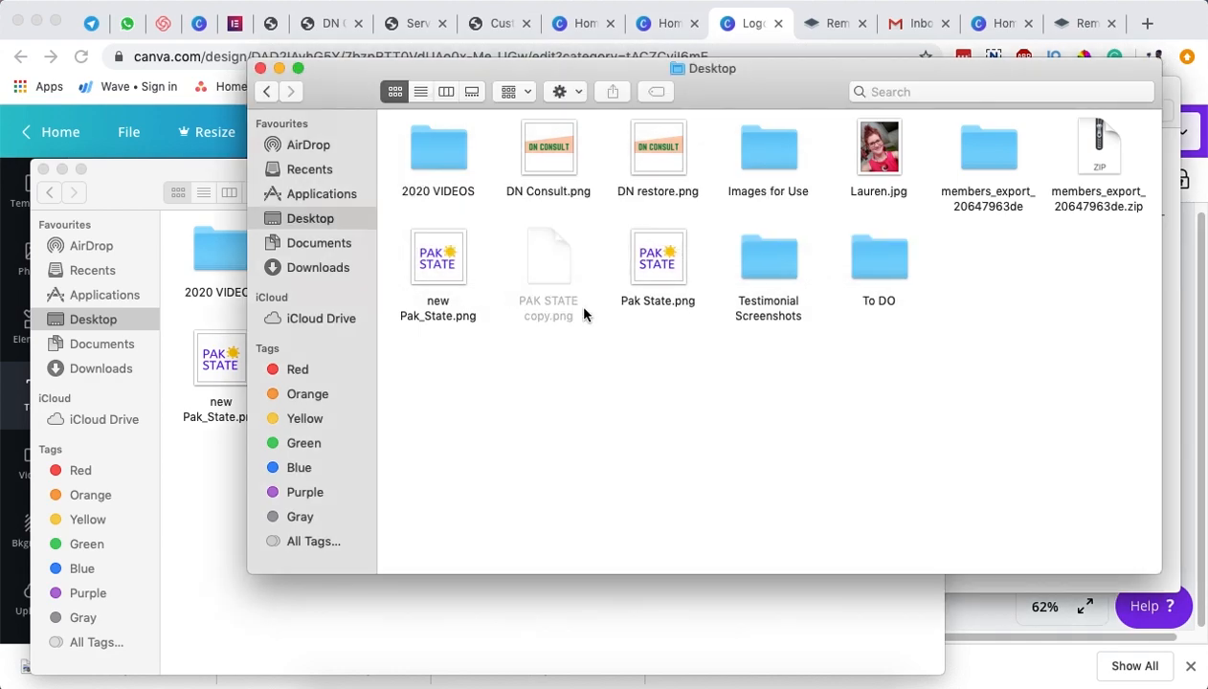
- Rename the new orange logo file on the Desktop as PAK STATE2.png
{"action": "left_click", "coordinate": [557, 308]}
{"action": "left_click", "coordinate": [550, 316]}
{"action": "type", "text": "2"}
{"action": "key", "text": "Return"}
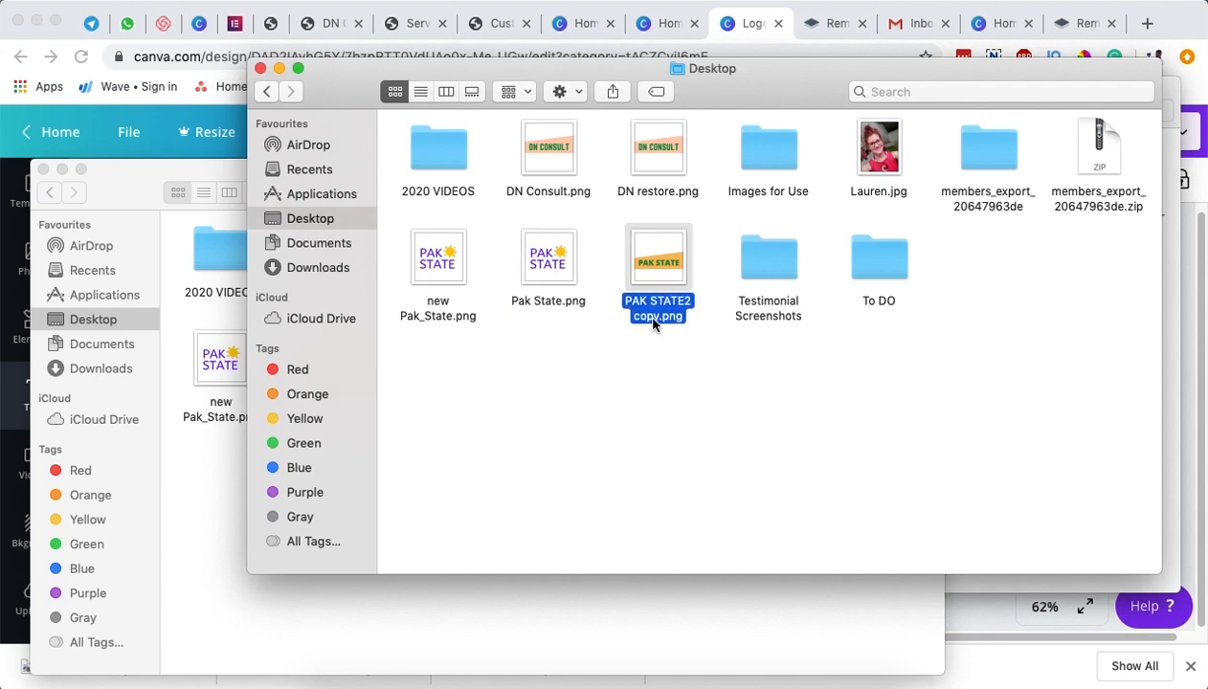
{"action": "left_click", "coordinate": [652, 320]}
{"action": "left_click", "coordinate": [658, 317]}
{"action": "key", "text": "BackSpace"}
{"action": "key", "text": "BackSpace"}
{"action": "key", "text": "BackSpace"}
{"action": "key", "text": "BackSpace"}
{"action": "key", "text": "BackSpace"}
{"action": "key", "text": "Return"}
- Open PAK STATE2.png in Preview to check the exported logo, and close it
{"action": "left_click", "coordinate": [660, 322]}
{"action": "left_click", "coordinate": [670, 269]}
{"action": "double_click", "coordinate": [670, 273]}
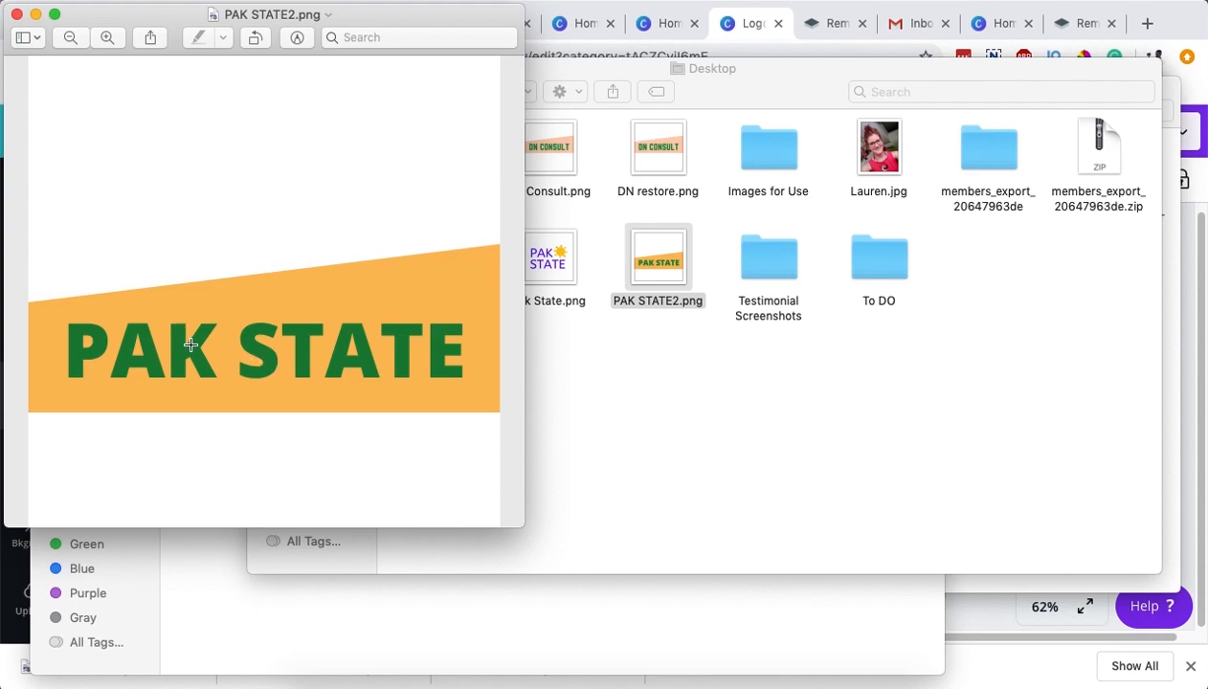
{"action": "left_click", "coordinate": [14, 18]}
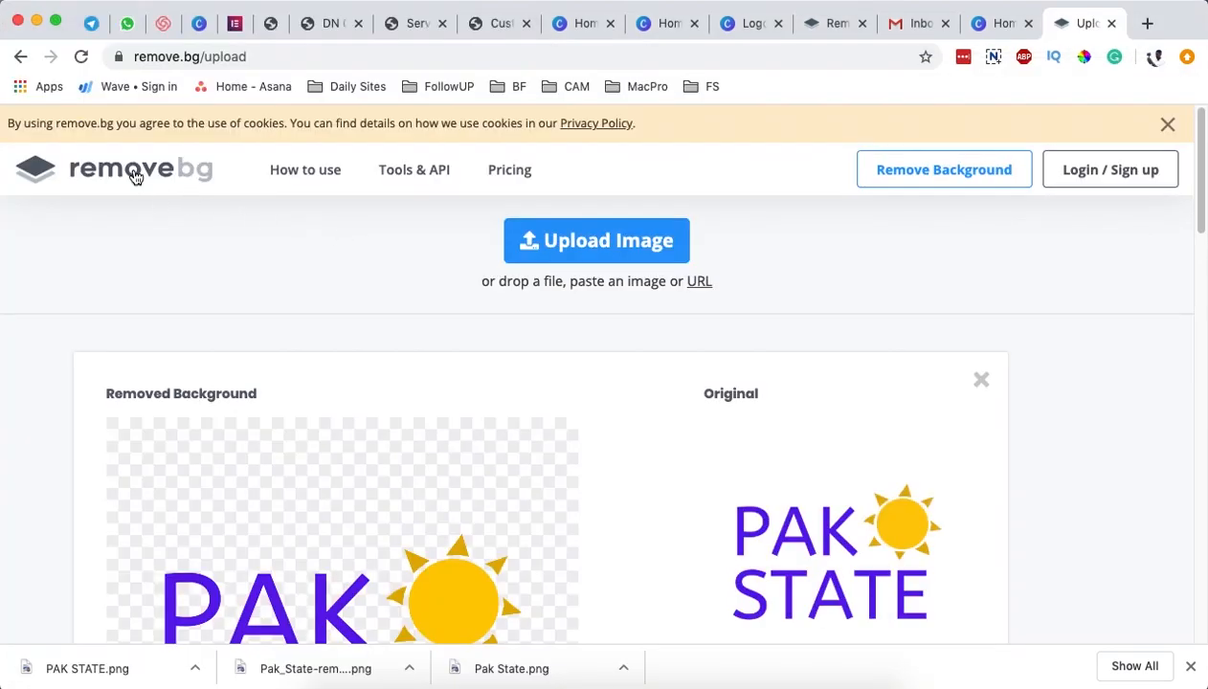
- On the remove.bg home page, upload PAK STATE2.png from the Desktop to remove its background
{"action": "left_click", "coordinate": [136, 177]}
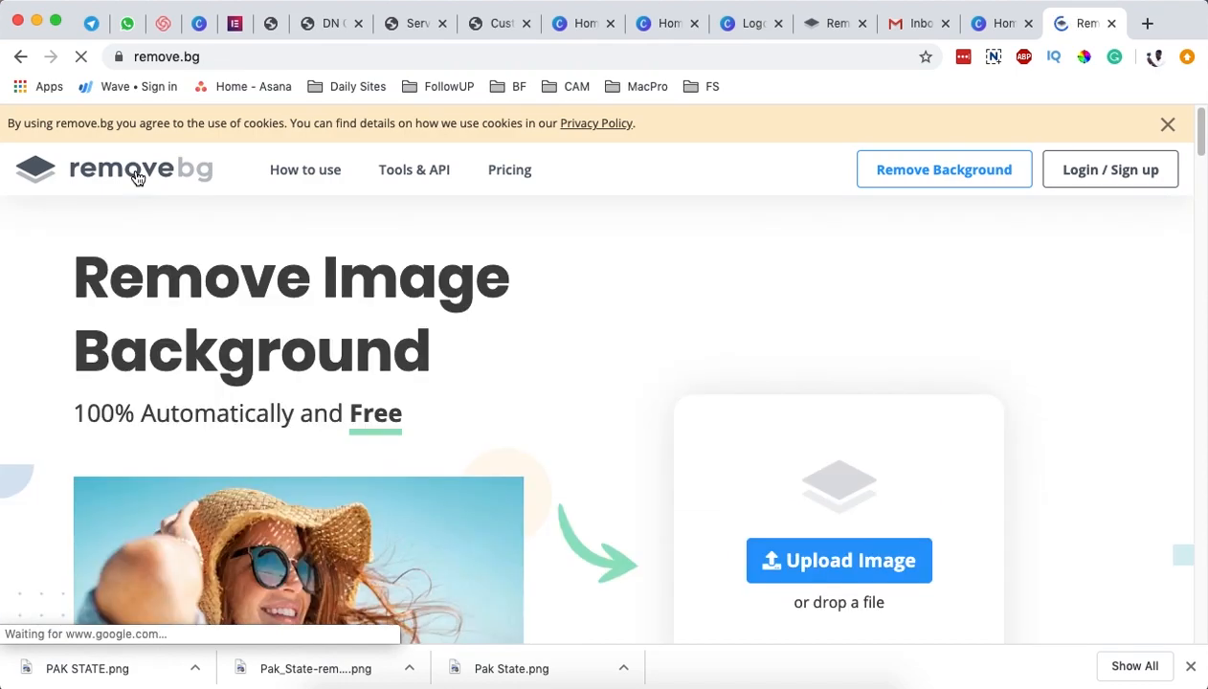
{"action": "left_click", "coordinate": [860, 563]}
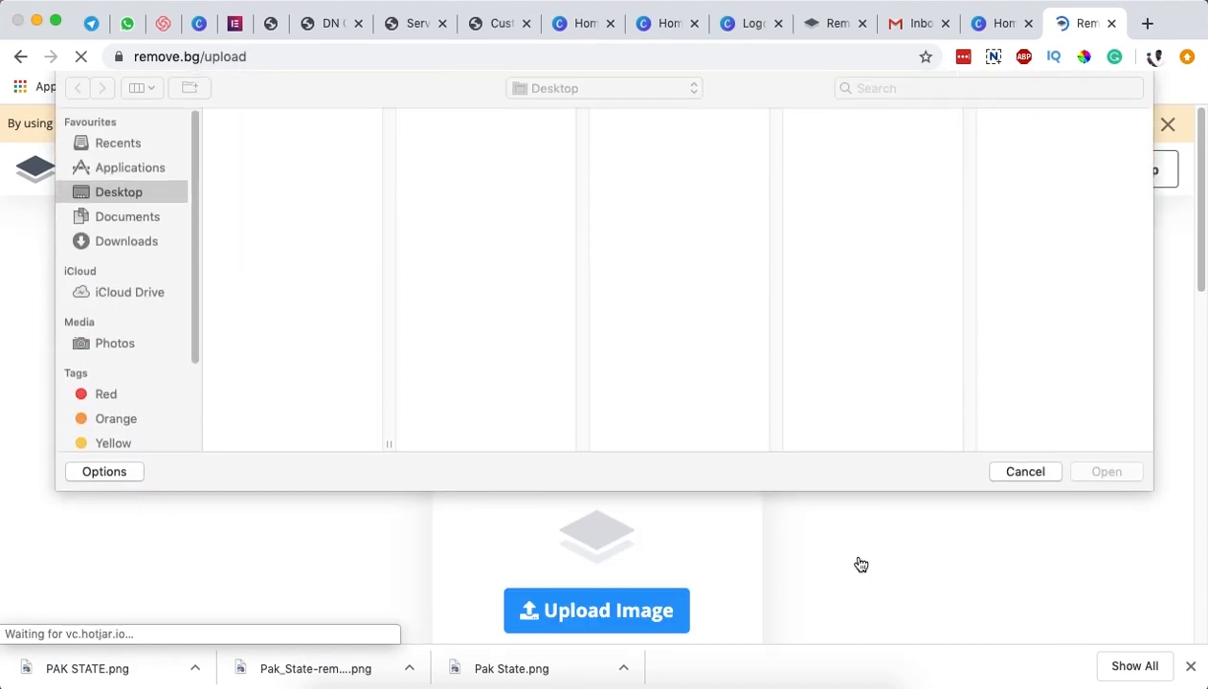
{"action": "left_click", "coordinate": [243, 274]}
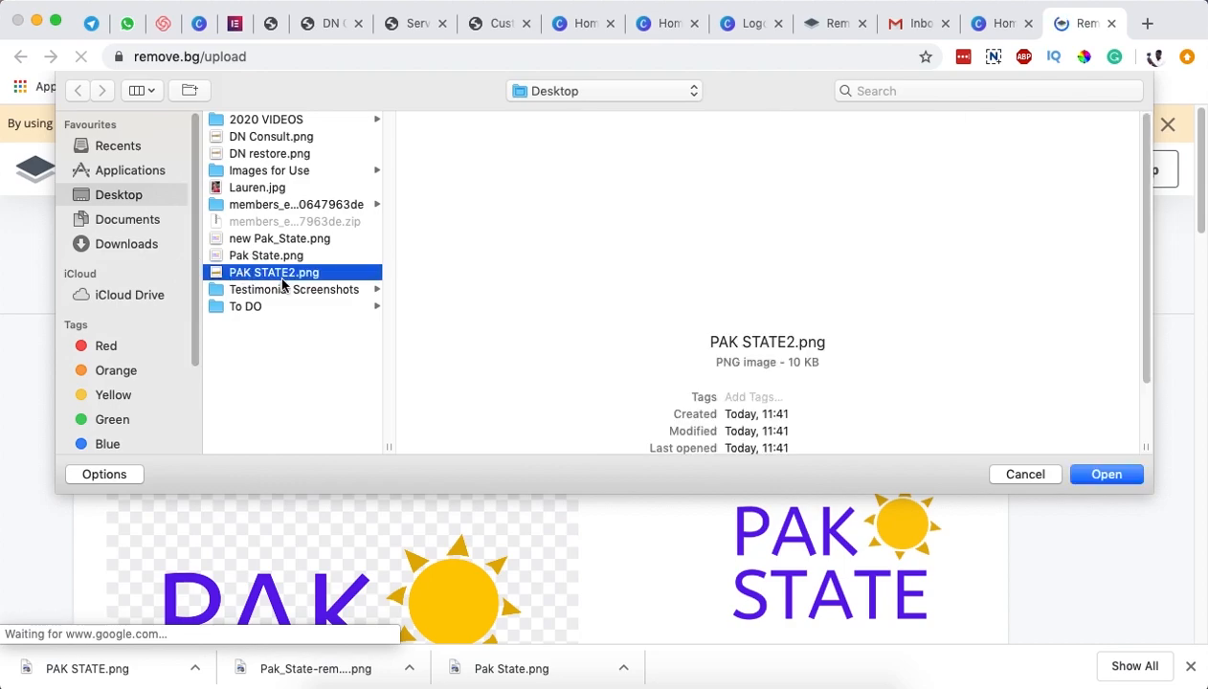
{"action": "left_click", "coordinate": [1091, 474]}
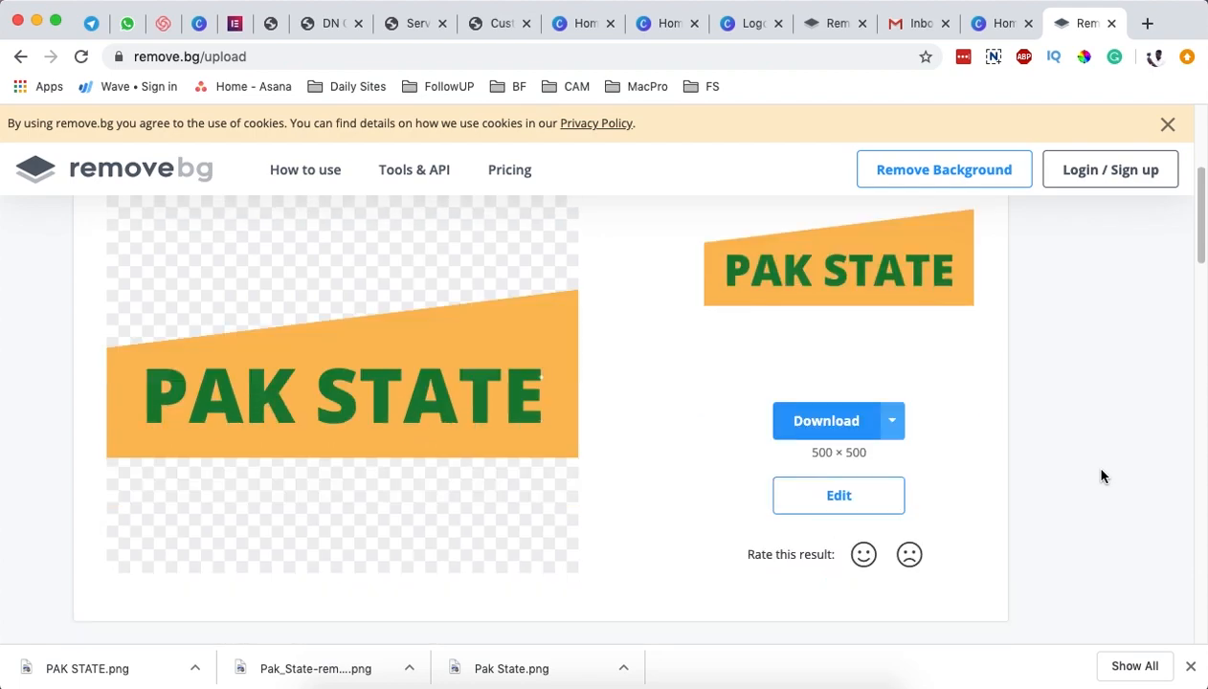
- Open the background-removed logo for editing and restore the missing spot on the final E of PAK STATE with the Restore brush
{"action": "scroll", "coordinate": [548, 438], "scroll_direction": "up", "scroll_amount": 5}
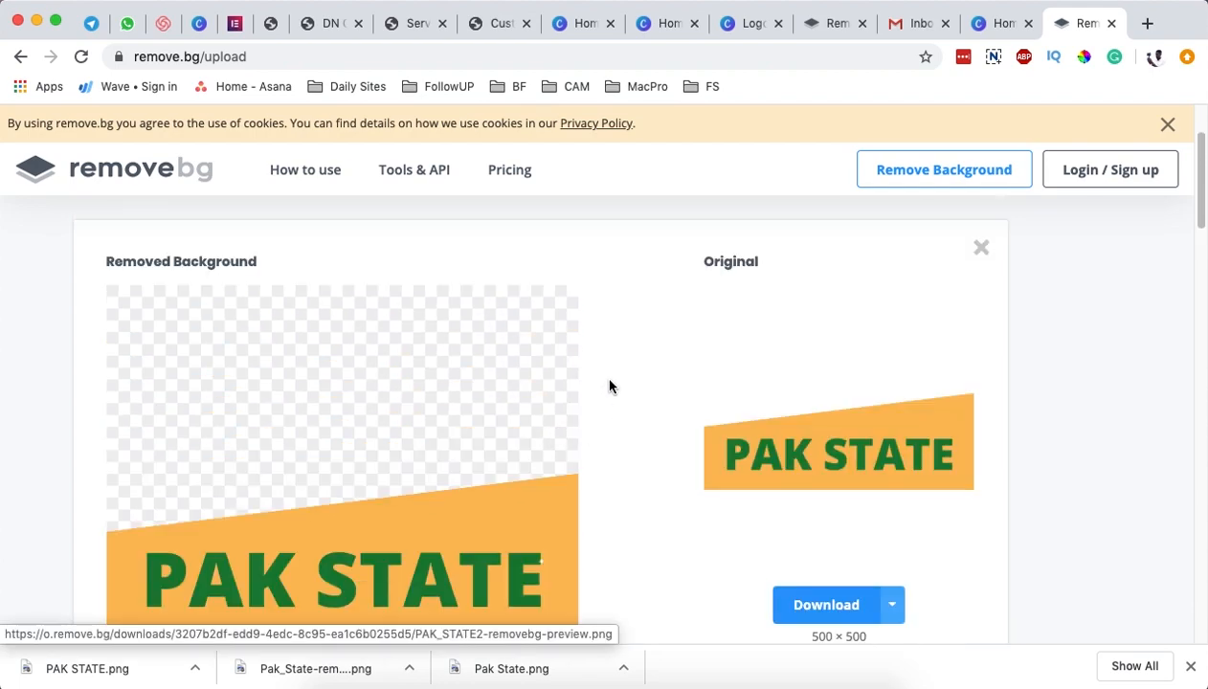
{"action": "scroll", "coordinate": [380, 433], "scroll_direction": "down", "scroll_amount": 3}
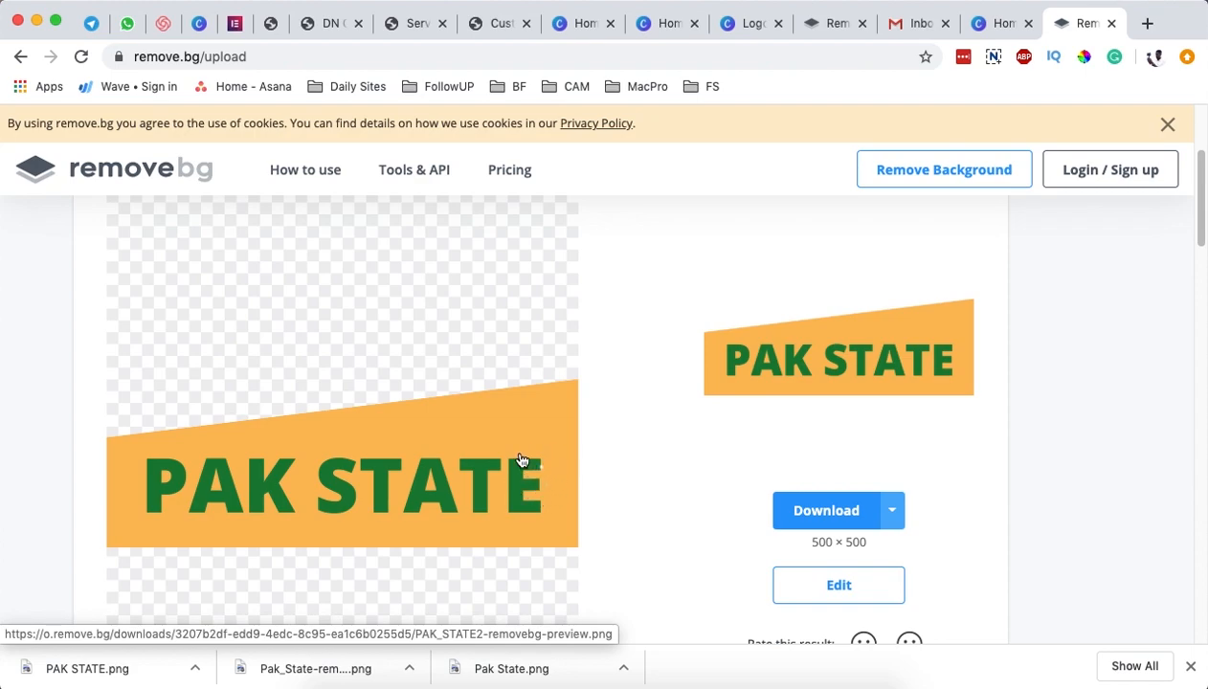
{"action": "left_click", "coordinate": [873, 584]}
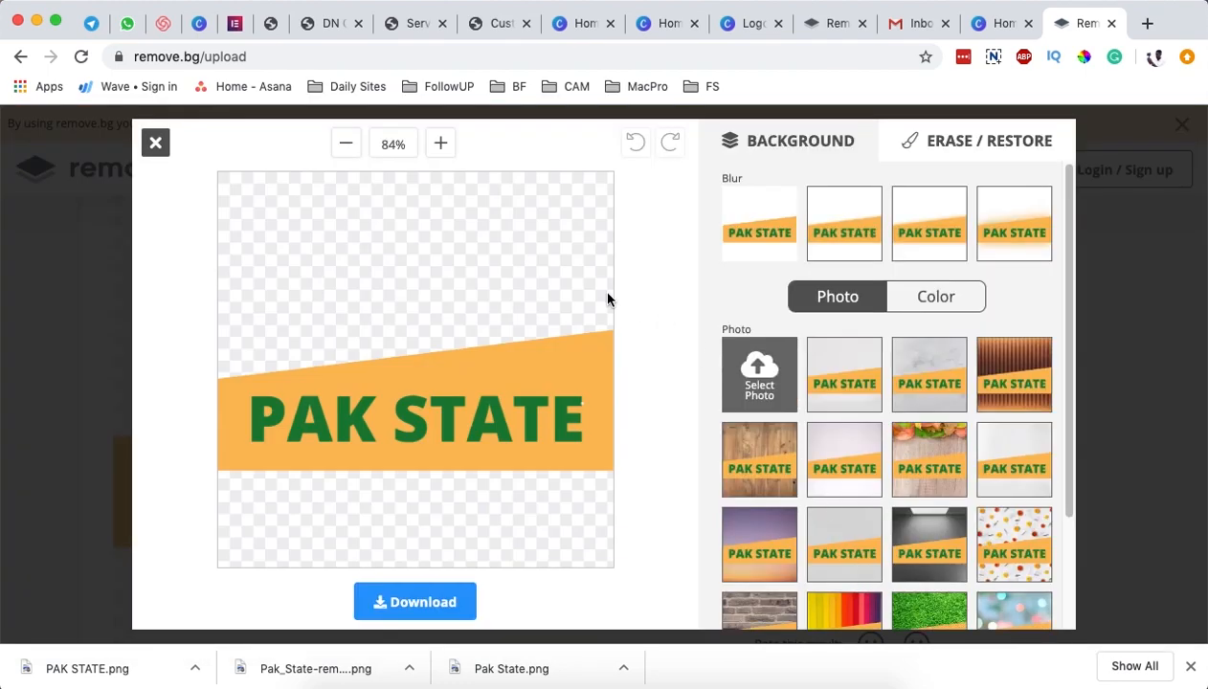
{"action": "left_click", "coordinate": [443, 145]}
{"action": "left_click", "coordinate": [443, 145]}
{"action": "left_click", "coordinate": [443, 144]}
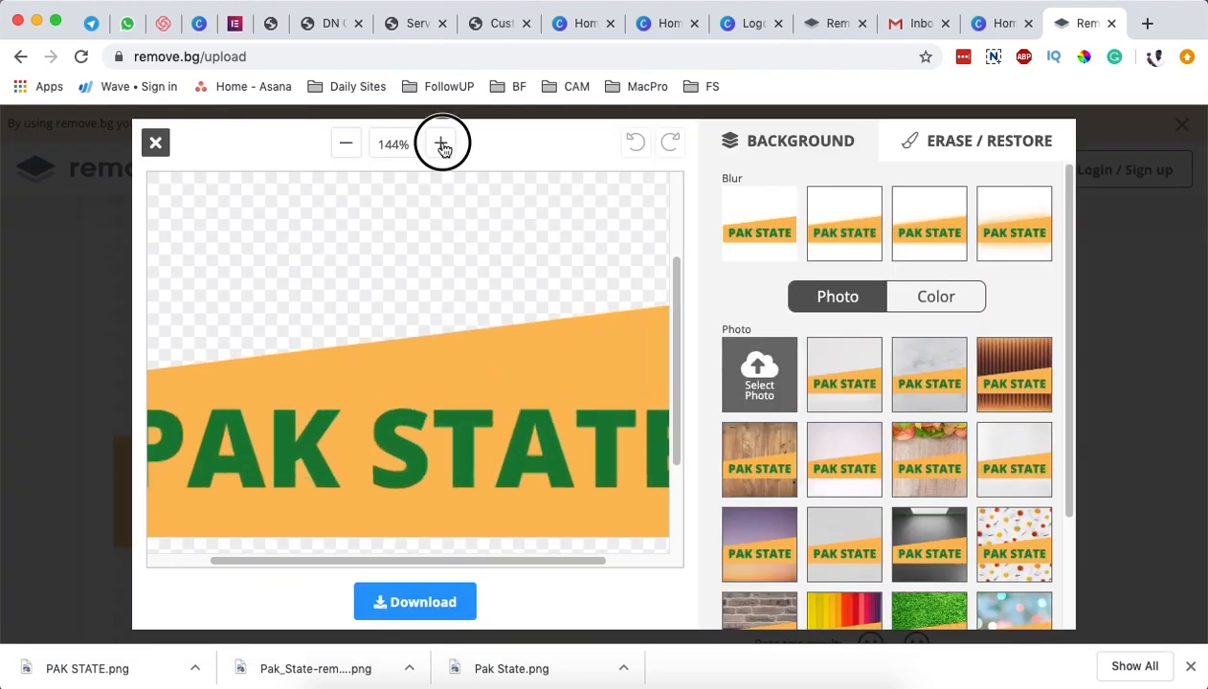
{"action": "left_click", "coordinate": [443, 145]}
{"action": "left_click_drag", "start_coordinate": [448, 558], "coordinate": [561, 561]}
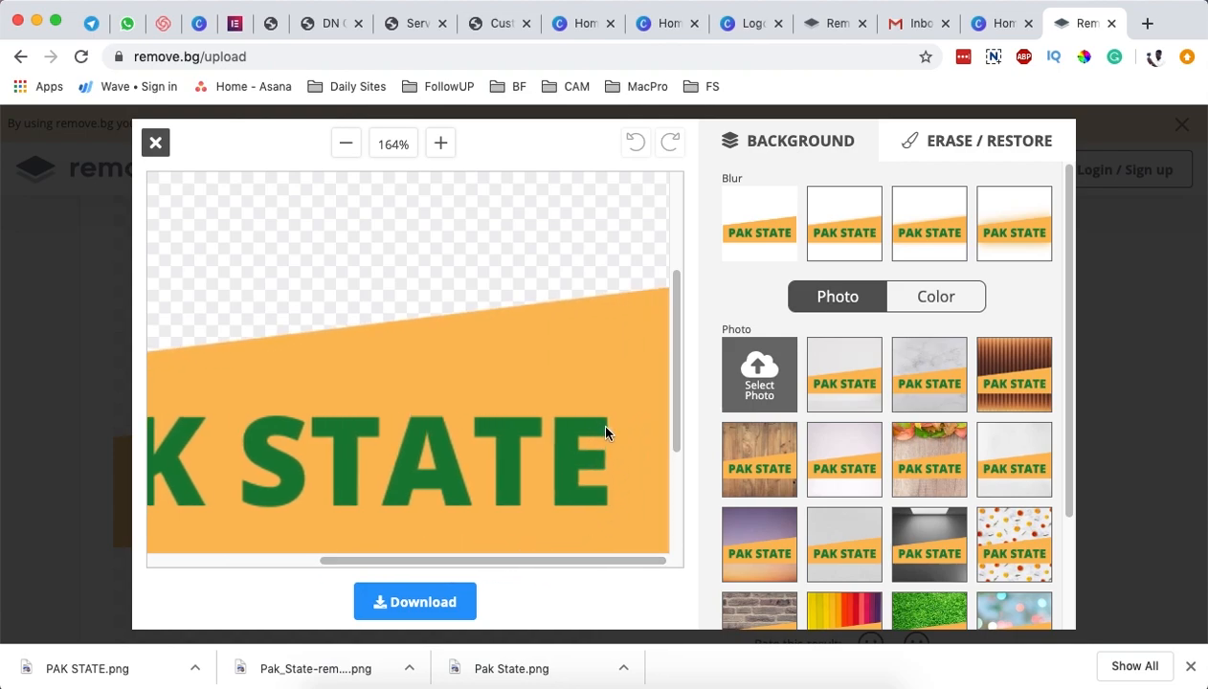
{"action": "left_click", "coordinate": [952, 143]}
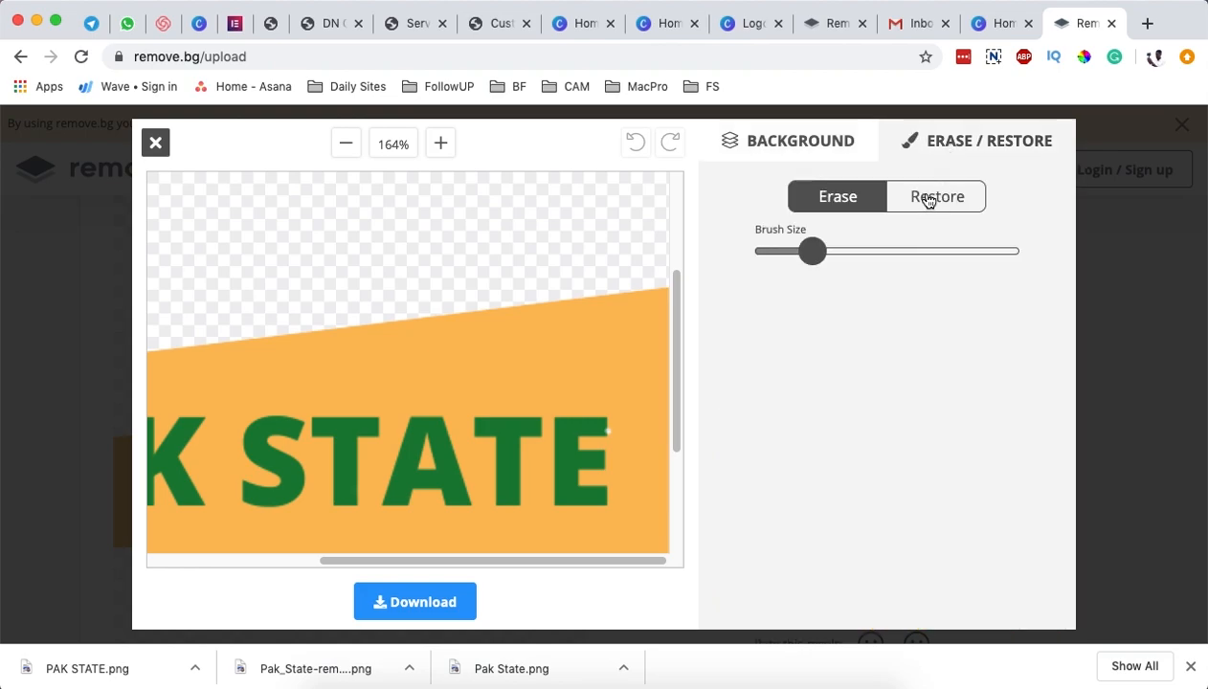
{"action": "left_click", "coordinate": [924, 199]}
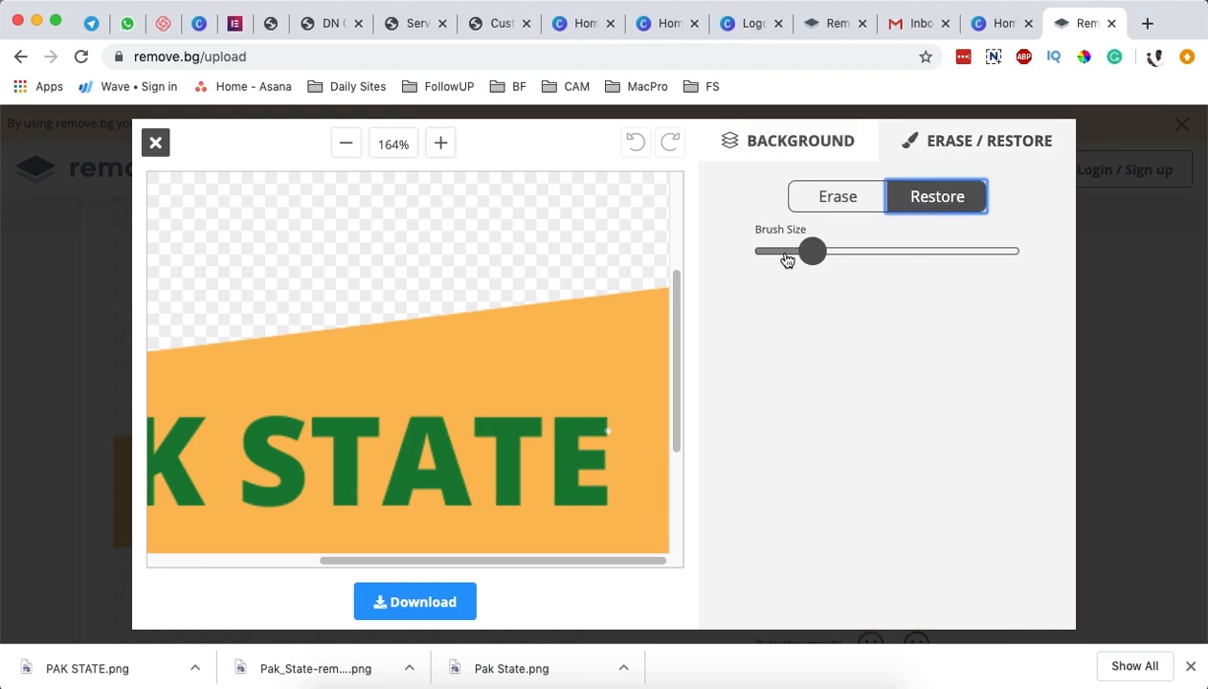
{"action": "mouse_move", "coordinate": [811, 255]}
{"action": "left_mouse_down"}
{"action": "mouse_move", "coordinate": [902, 257]}
{"action": "mouse_move", "coordinate": [756, 250]}
{"action": "mouse_move", "coordinate": [895, 264]}
{"action": "mouse_move", "coordinate": [791, 270]}
{"action": "mouse_move", "coordinate": [815, 252]}
{"action": "left_mouse_up"}
{"action": "left_click", "coordinate": [605, 430]}
- Check the rest of the restored logo and download the edited transparent image
{"action": "left_click", "coordinate": [348, 149]}
{"action": "left_click", "coordinate": [347, 150]}
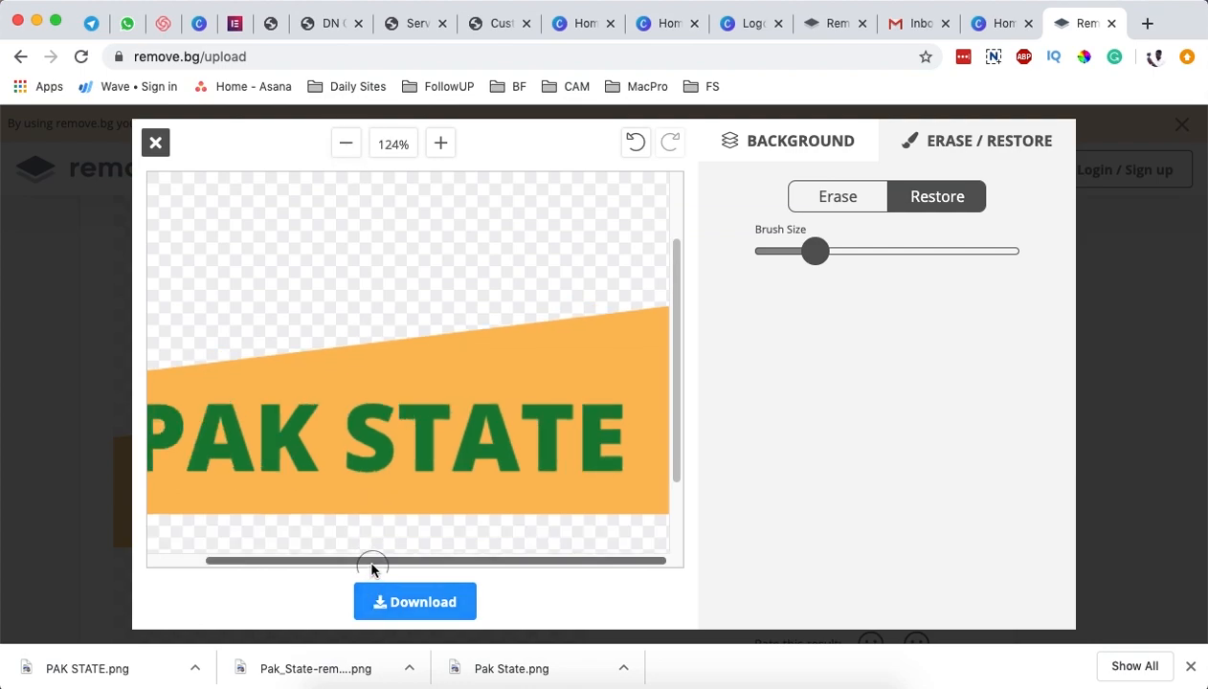
{"action": "left_click_drag", "start_coordinate": [372, 560], "coordinate": [838, 474]}
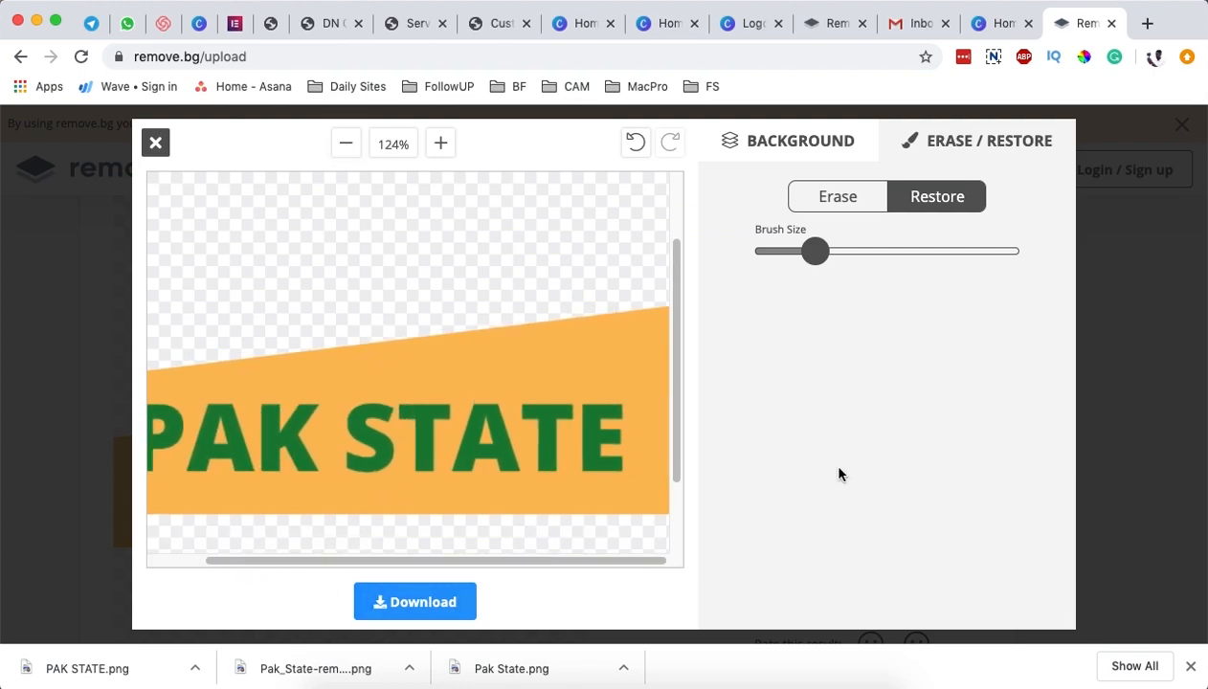
{"action": "left_click", "coordinate": [437, 613]}
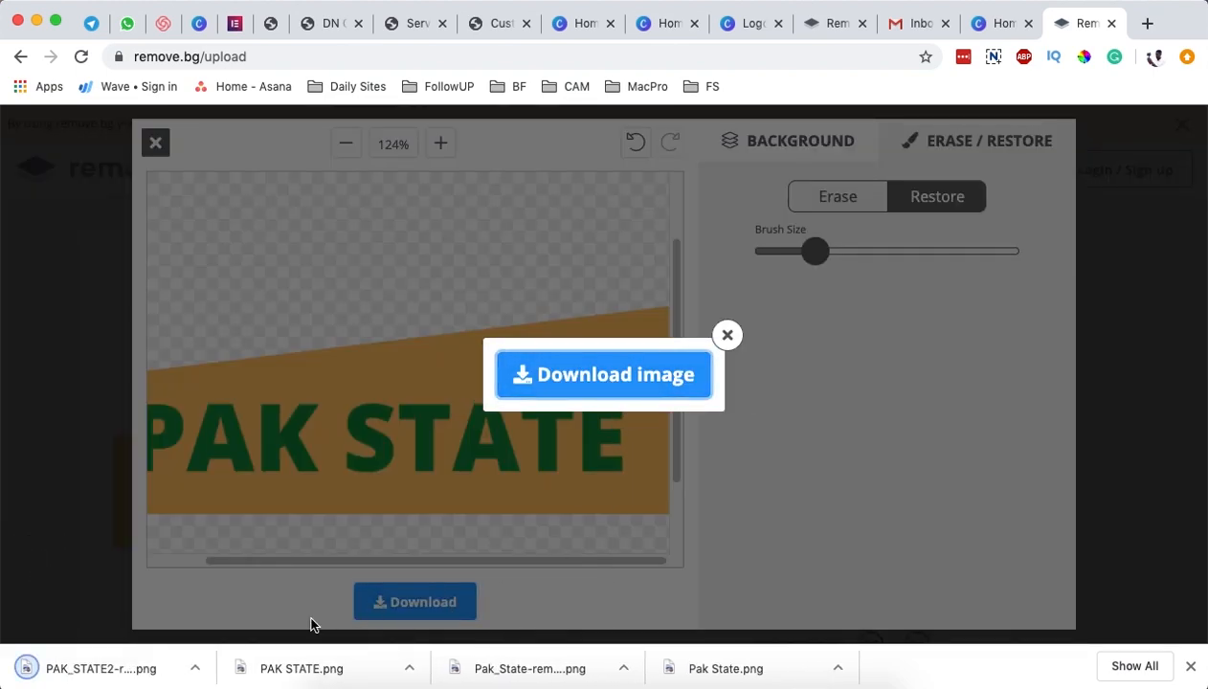
- Locate the downloaded PAK_STATE2-removebg-preview.png in Finder and move it to the Desktop
{"action": "left_click", "coordinate": [198, 671]}
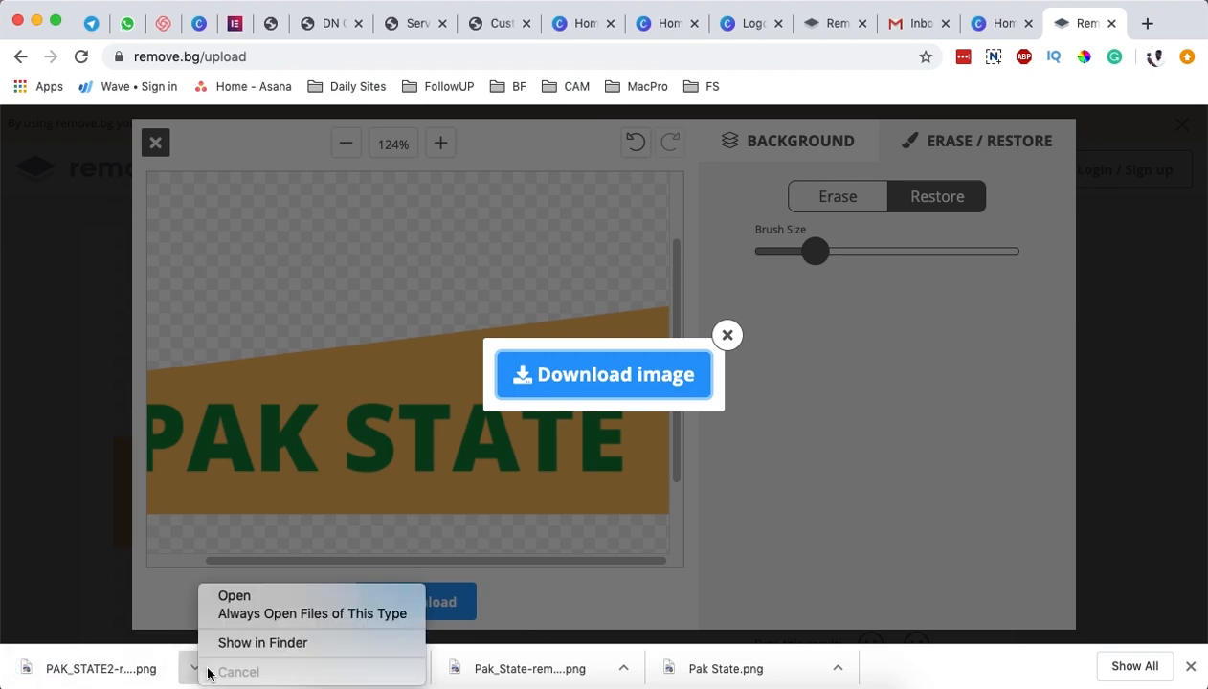
{"action": "left_click", "coordinate": [268, 643]}
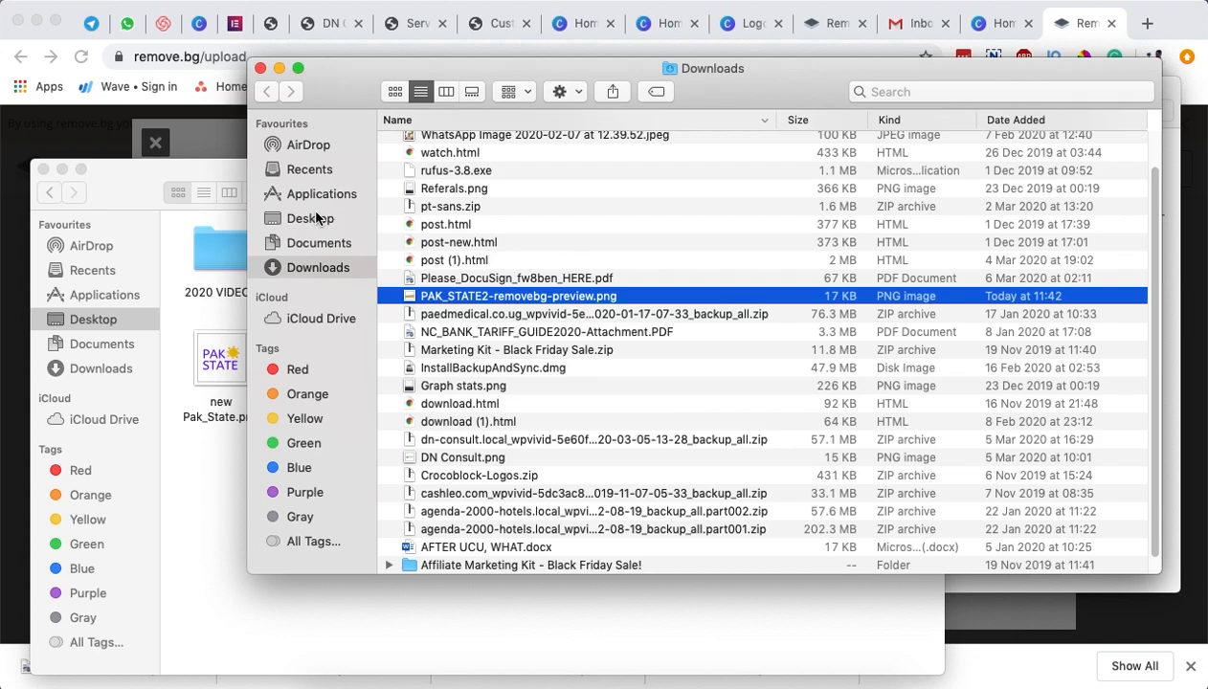
{"action": "left_click", "coordinate": [310, 218]}
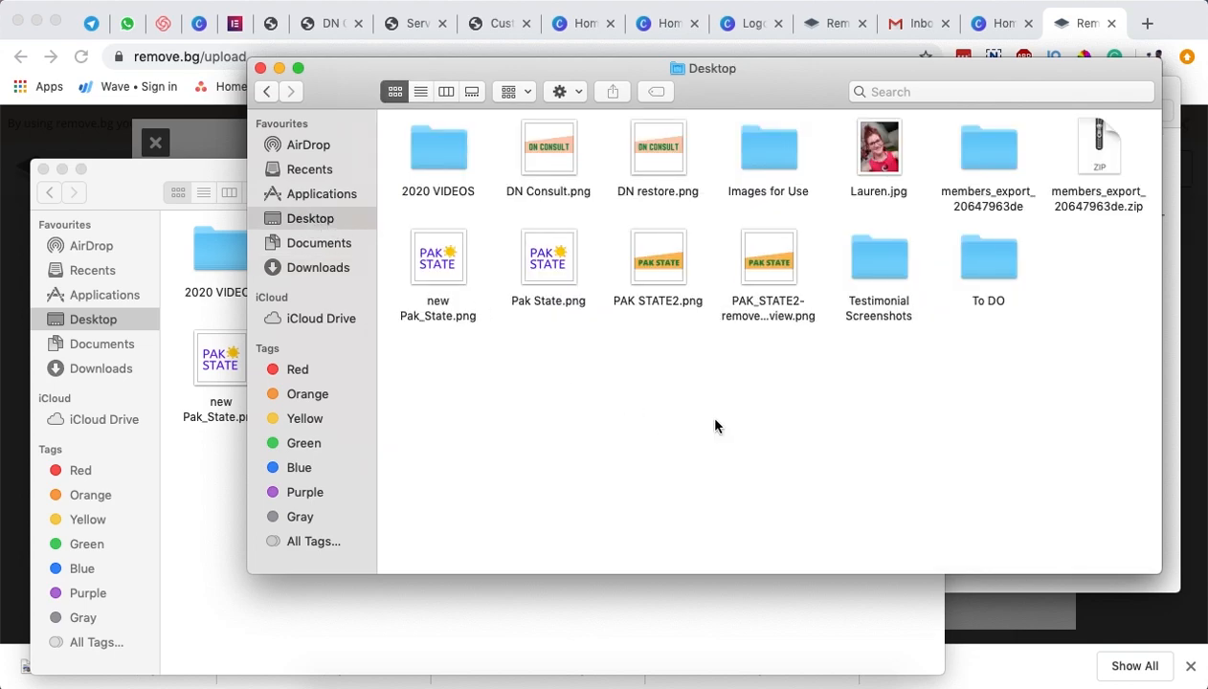
- Rename the transparent logo file on the Desktop as PAK_STATE2-removebg.png
{"action": "left_click", "coordinate": [773, 307]}
{"action": "left_click", "coordinate": [773, 306]}
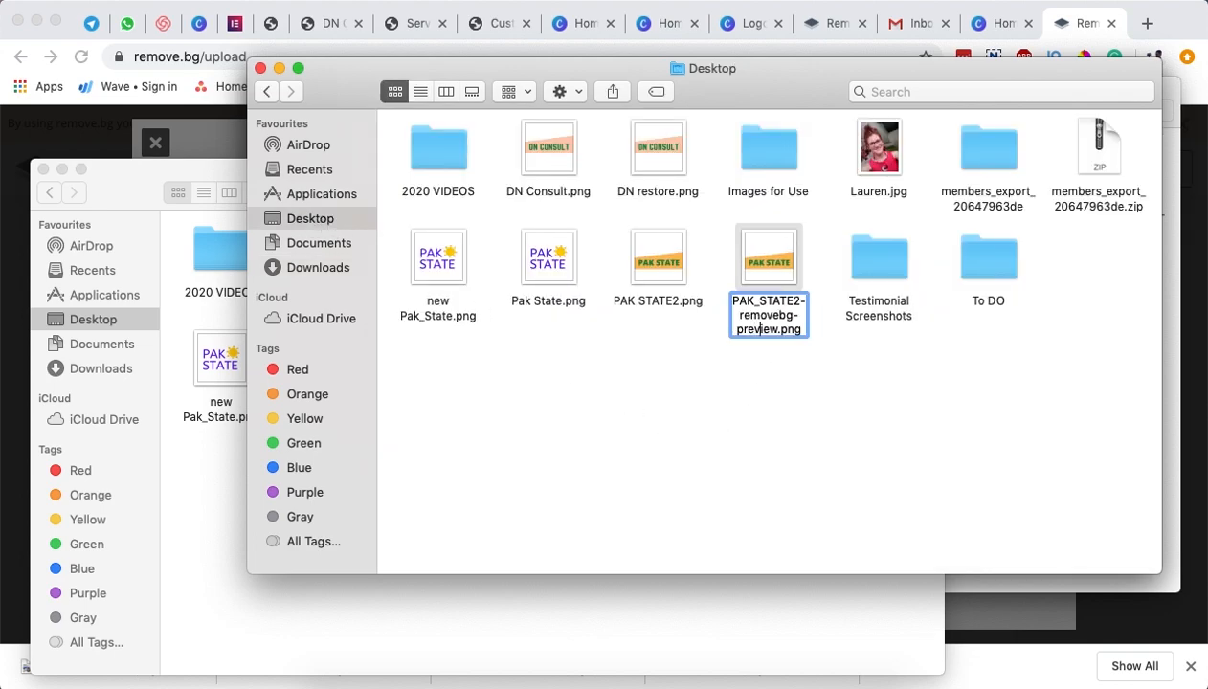
{"action": "key", "text": "BackSpace"}
{"action": "key", "text": "BackSpace"}
{"action": "key", "text": "BackSpace"}
{"action": "key", "text": "BackSpace"}
{"action": "key", "text": "BackSpace"}
{"action": "key", "text": "BackSpace"}
{"action": "key", "text": "BackSpace"}
{"action": "key", "text": "BackSpace"}
{"action": "key", "text": "Return"}
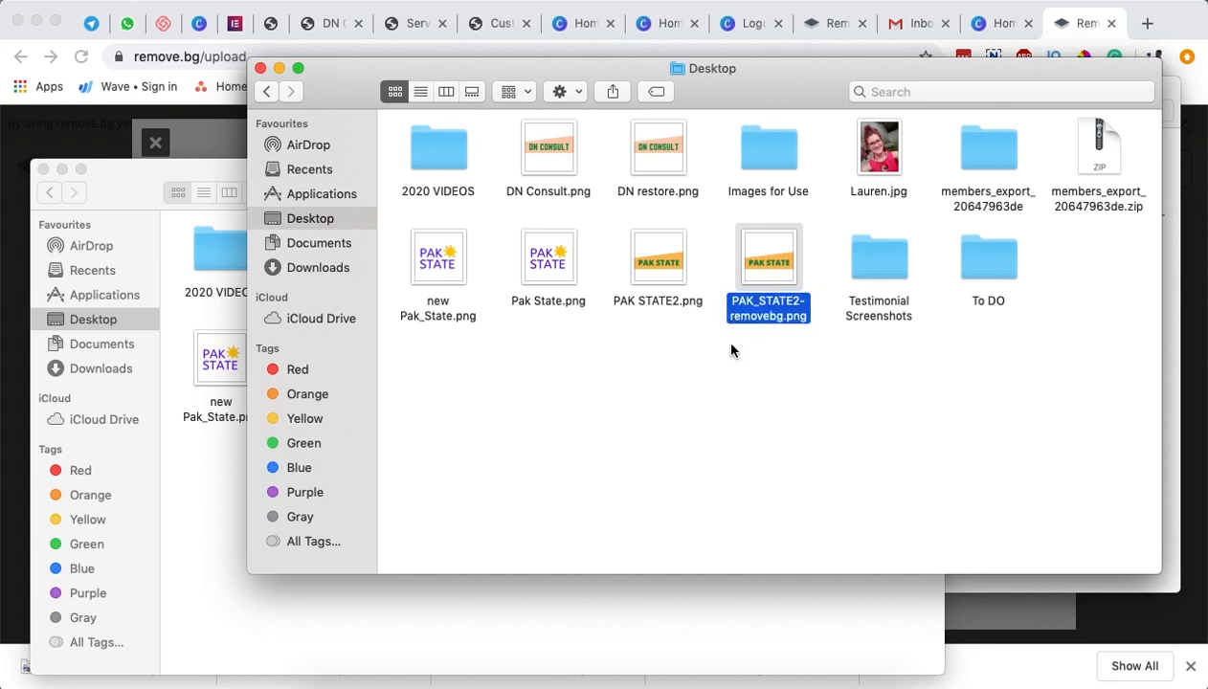
- Switch to the WordPress Customizer's Site Identity settings in the browser and remove the current PAK STATE sun logo
{"action": "left_click", "coordinate": [712, 383]}
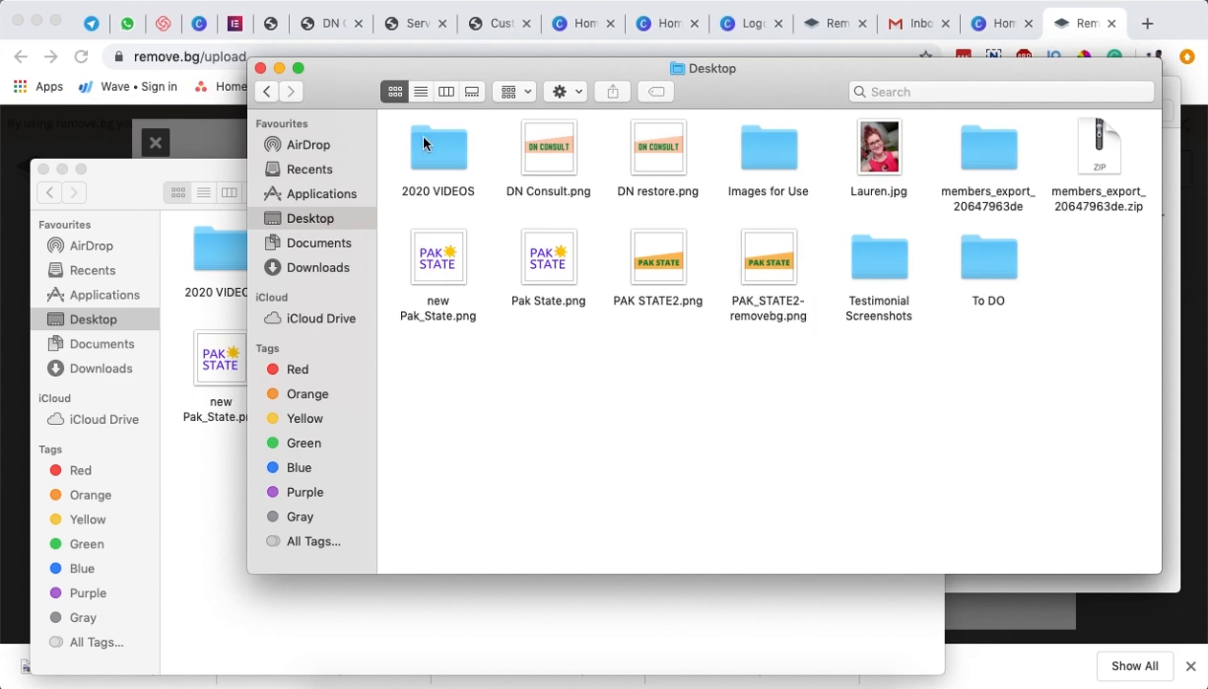
{"action": "left_click", "coordinate": [328, 26]}
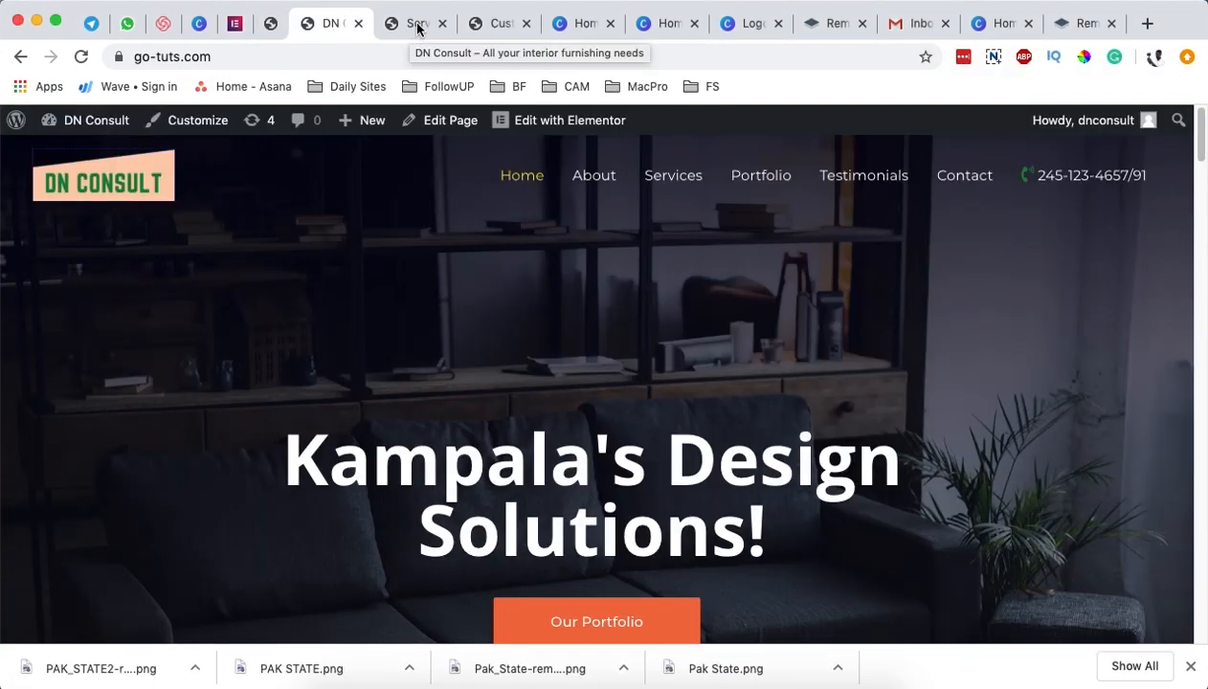
{"action": "left_click", "coordinate": [417, 26]}
{"action": "left_click", "coordinate": [496, 25]}
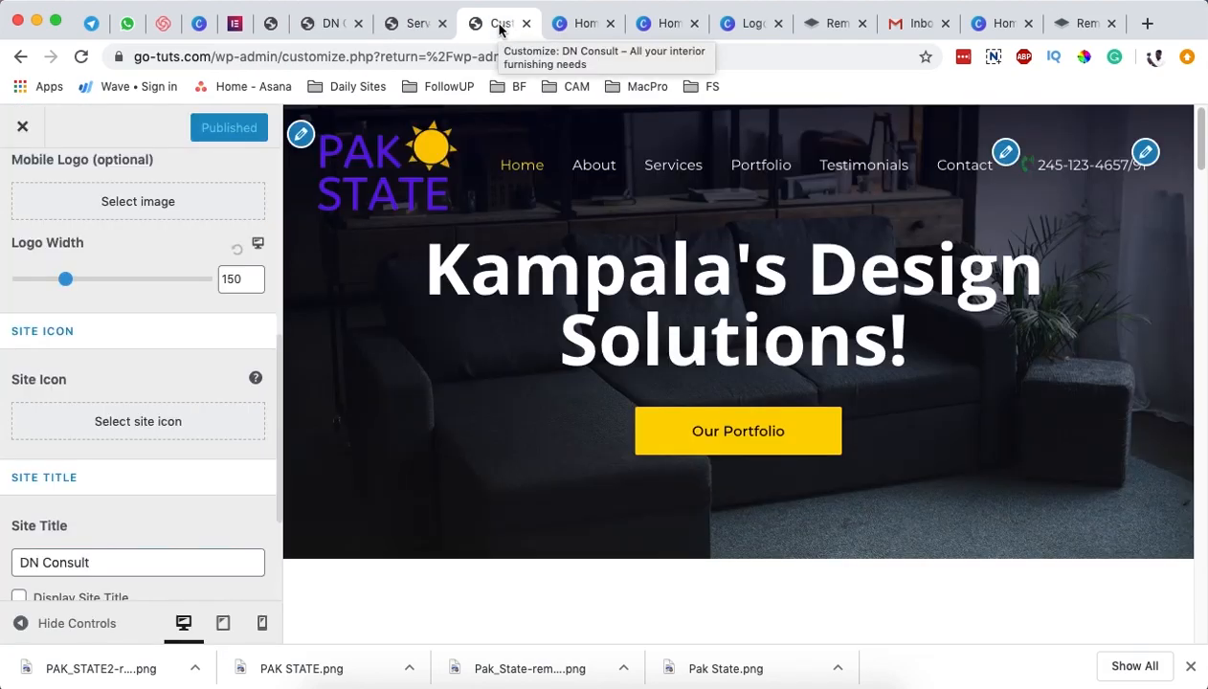
{"action": "scroll", "coordinate": [182, 352], "scroll_direction": "up", "scroll_amount": 5}
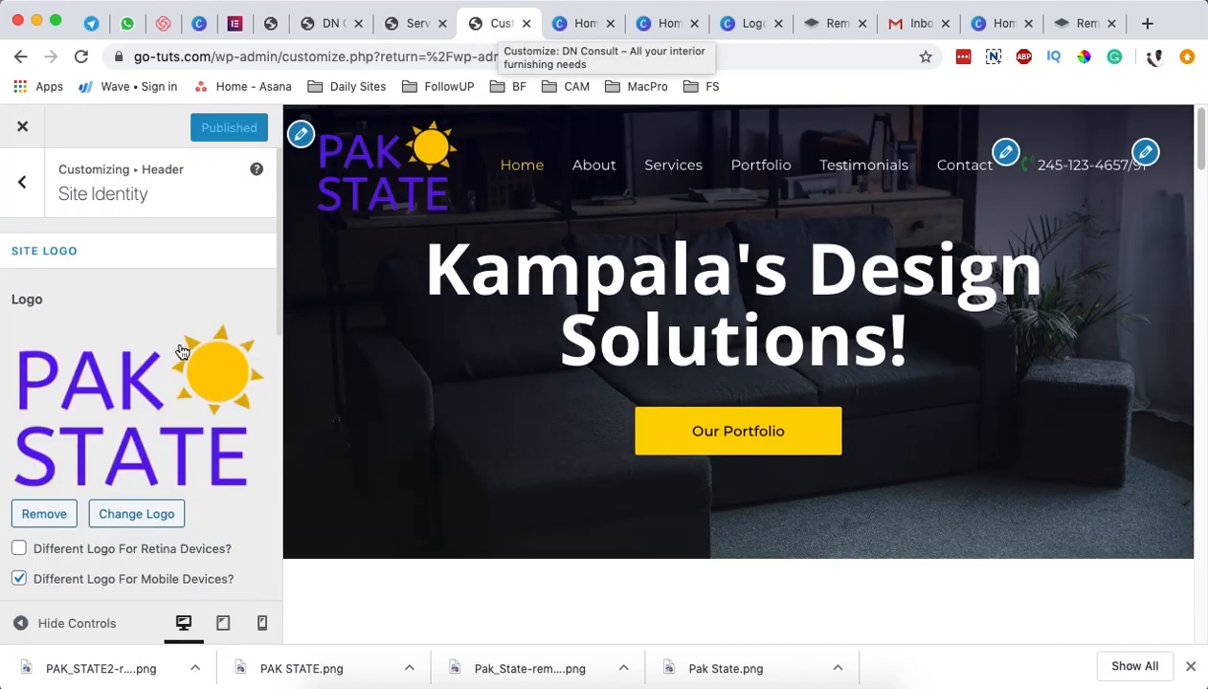
{"action": "left_click", "coordinate": [45, 516]}
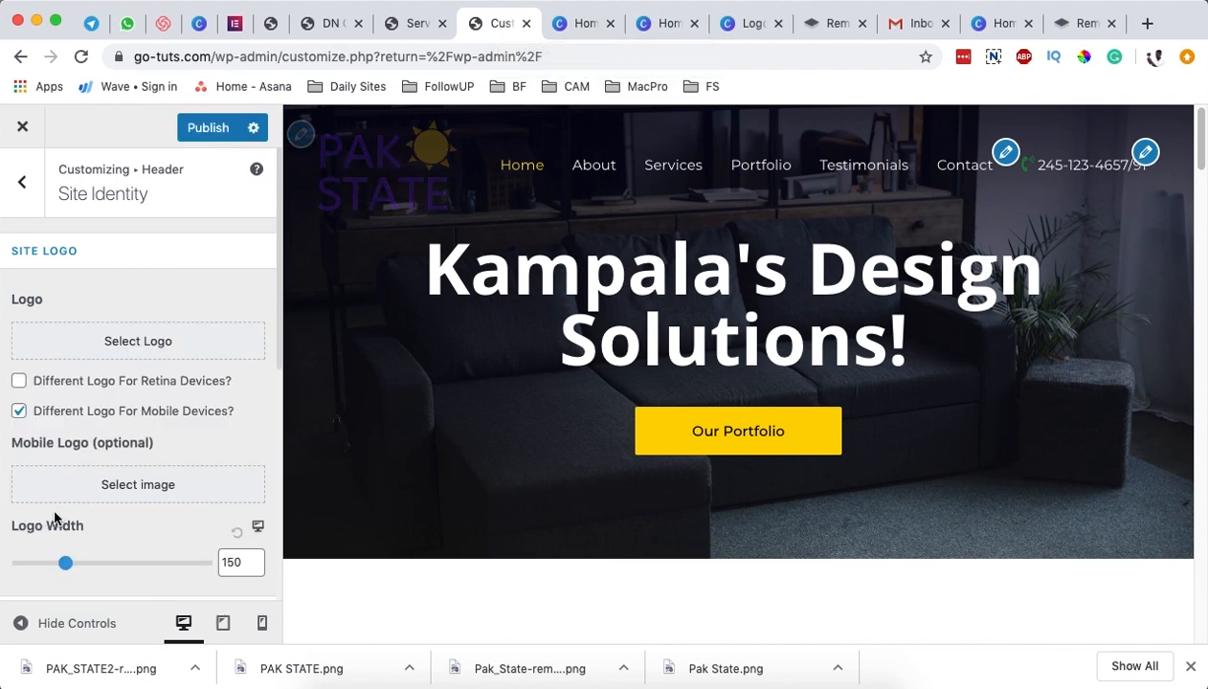
- Upload PAK_STATE2-removebg.png from the Desktop to the media library as the new site logo
{"action": "left_click", "coordinate": [129, 342]}
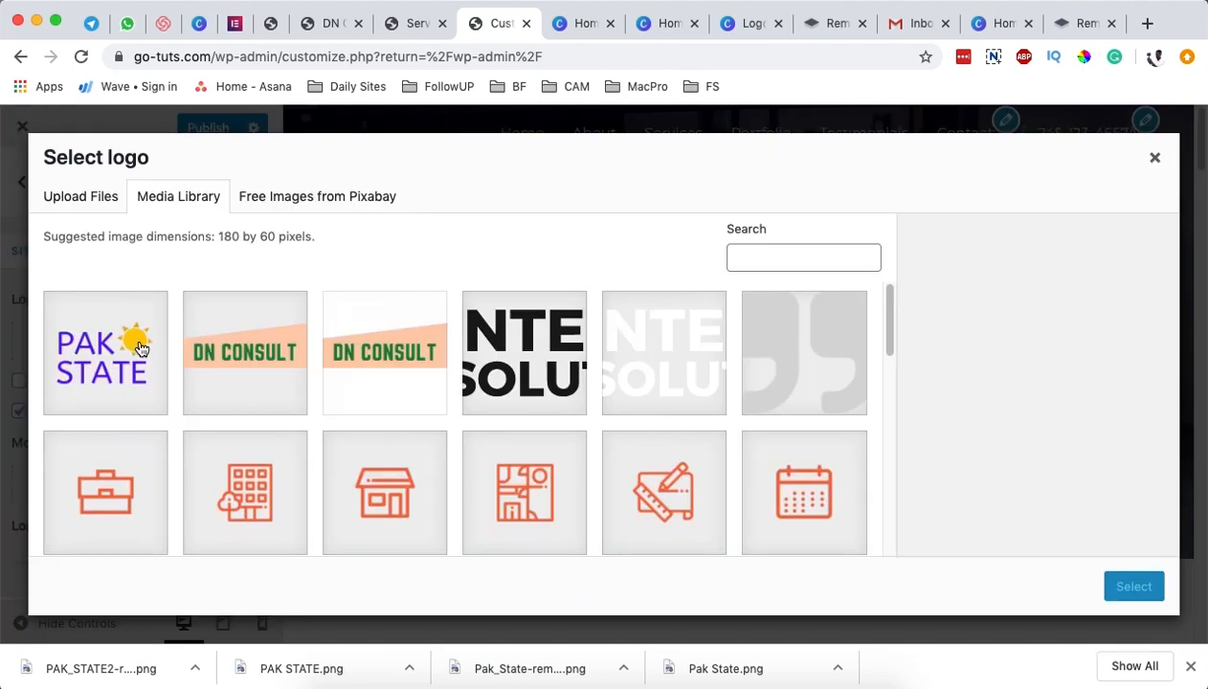
{"action": "left_click", "coordinate": [86, 198]}
{"action": "left_click", "coordinate": [613, 428]}
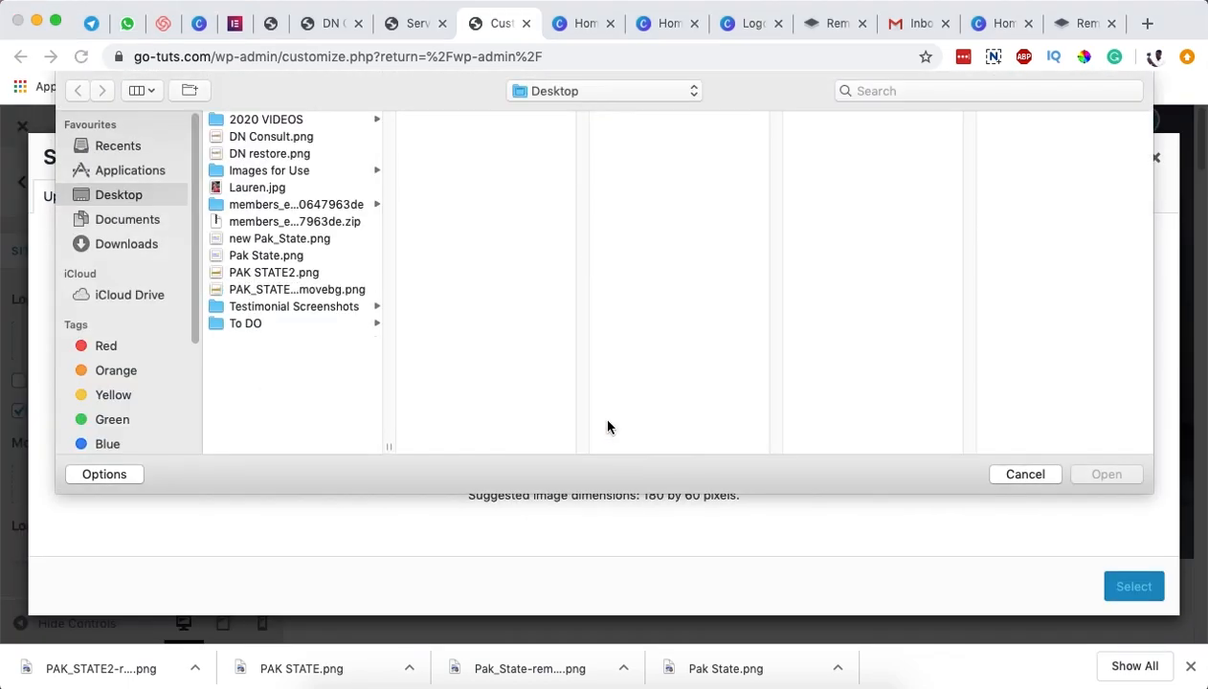
{"action": "left_click", "coordinate": [265, 289]}
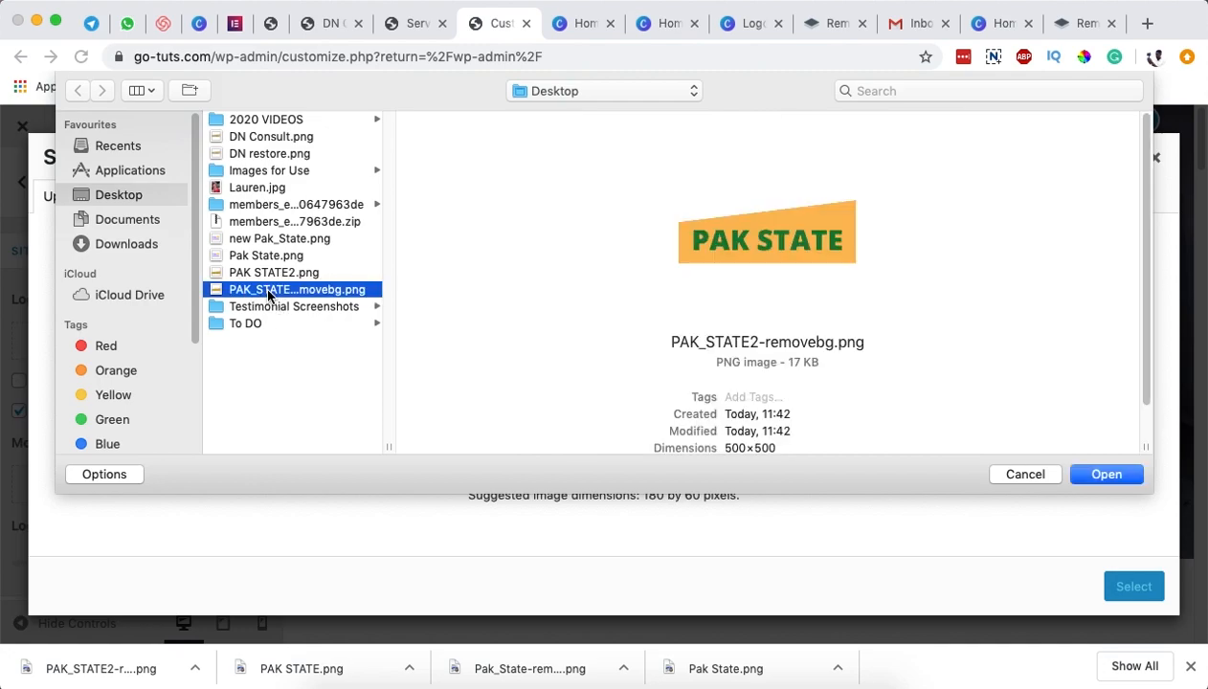
{"action": "left_click", "coordinate": [1105, 474]}
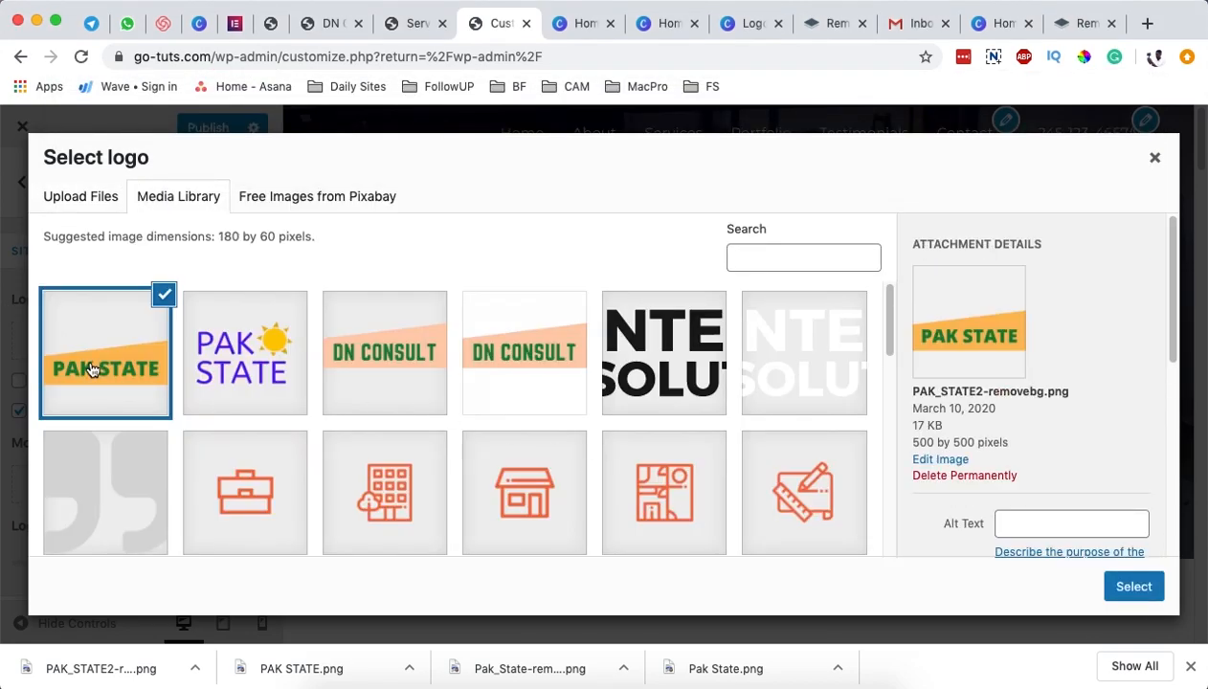
- Use the uploaded image as the logo, cropped tightly around the slanted PAK STATE banner, and publish the change
{"action": "left_click", "coordinate": [1149, 595]}
{"action": "left_click_drag", "start_coordinate": [571, 394], "coordinate": [548, 412]}
{"action": "mouse_move", "coordinate": [603, 342]}
{"action": "left_mouse_down"}
{"action": "mouse_move", "coordinate": [607, 320]}
{"action": "mouse_move", "coordinate": [604, 333]}
{"action": "left_mouse_up"}
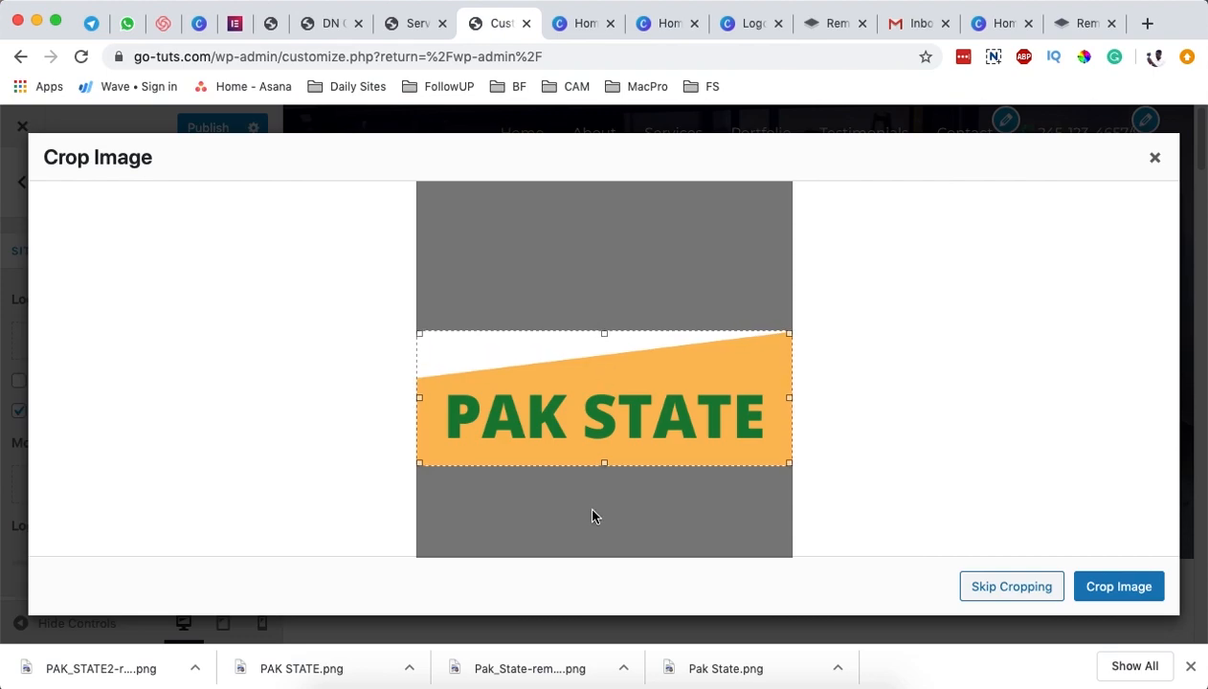
{"action": "left_click", "coordinate": [1118, 588]}
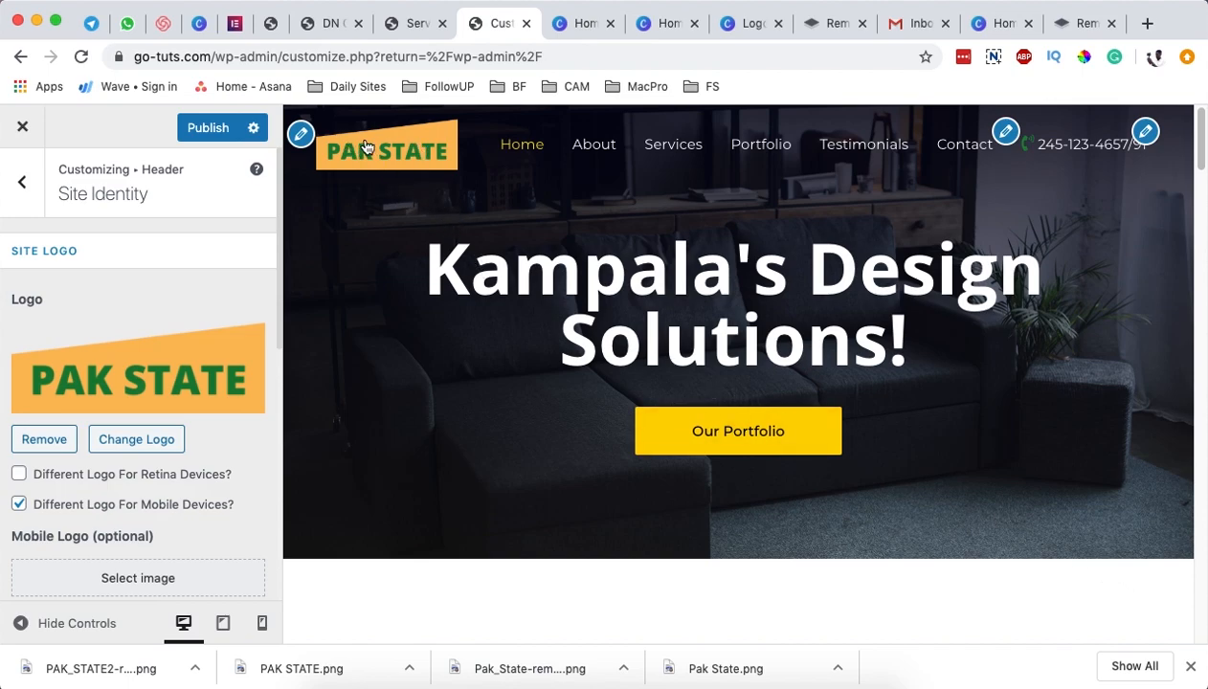
{"action": "left_click", "coordinate": [206, 131]}
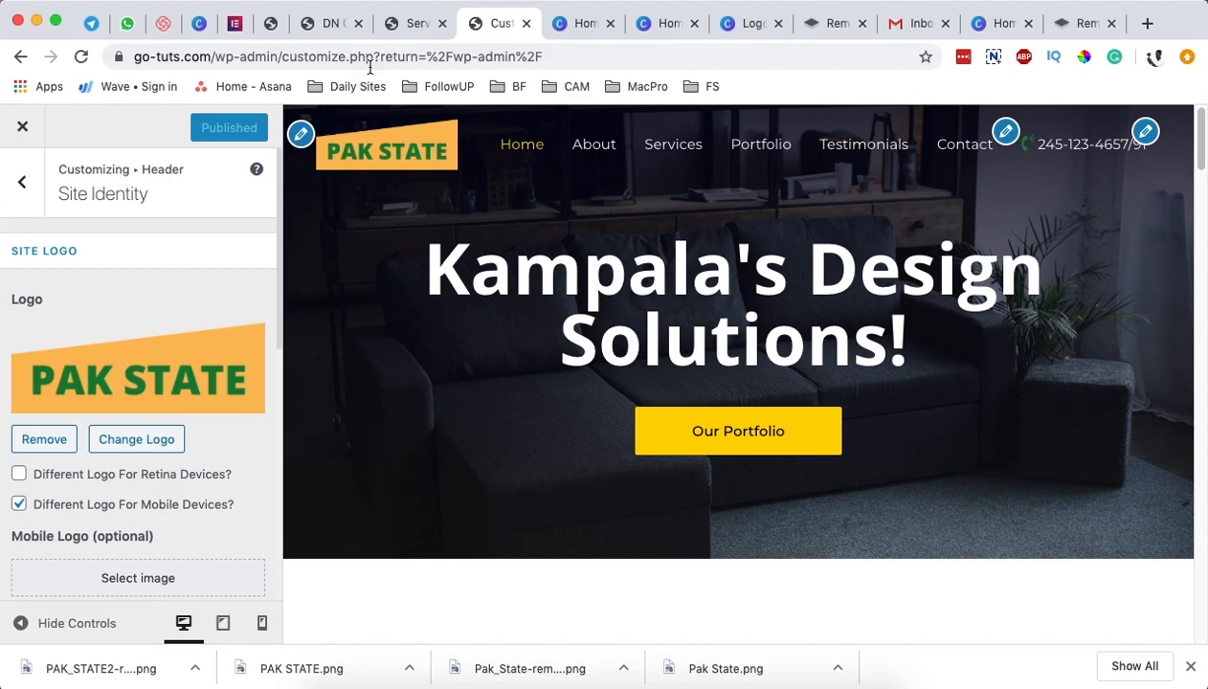
- Open the live home page in a new tab from the Services page's logo to check the published header
{"action": "left_click", "coordinate": [411, 25]}
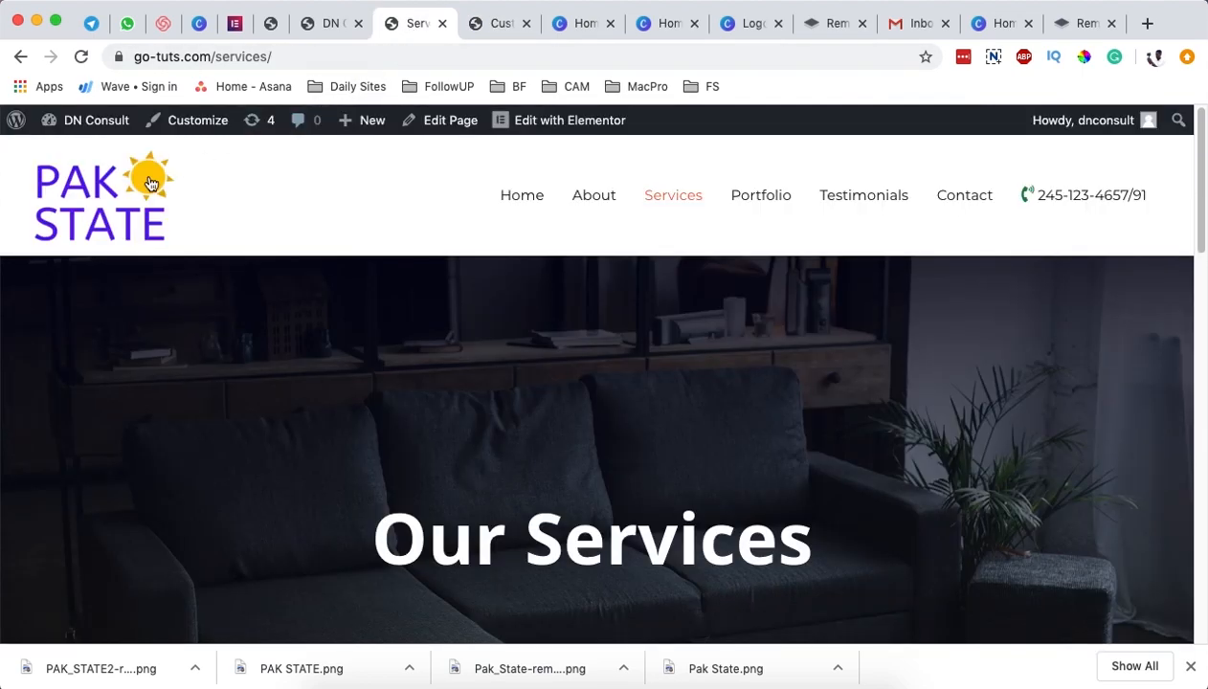
{"action": "left_click", "coordinate": [112, 227], "text": "super"}
{"action": "left_click_drag", "start_coordinate": [472, 26], "coordinate": [554, 27]}
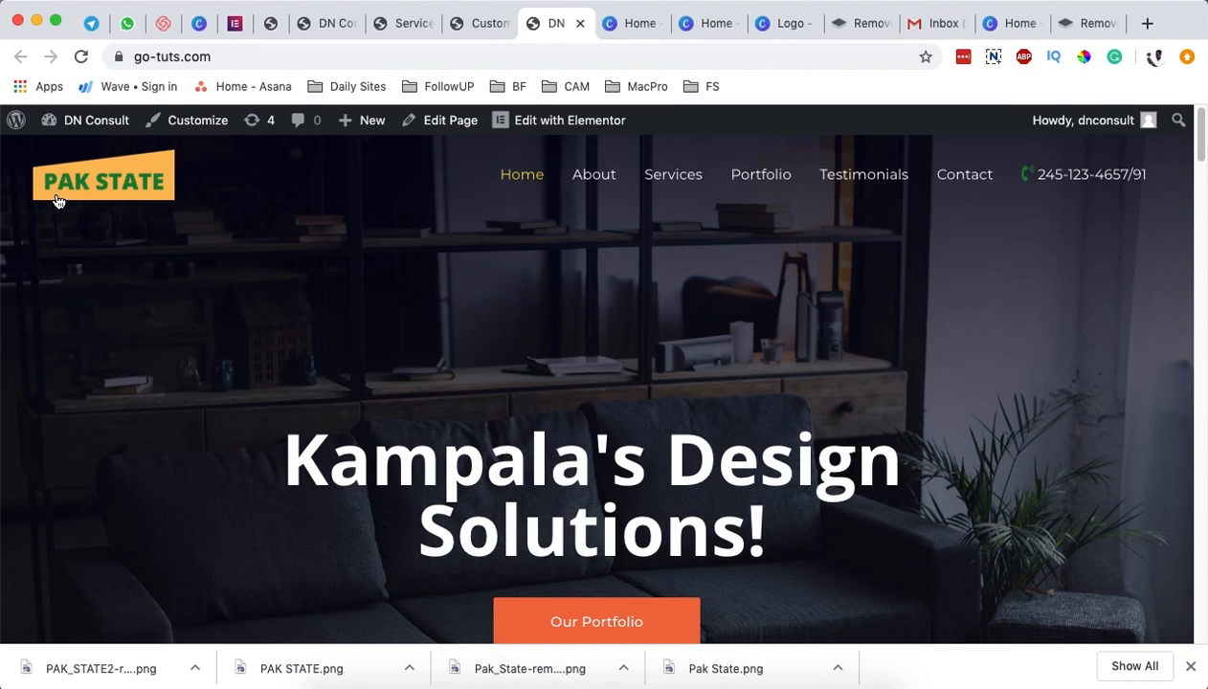
- Check the header logo on the live About page and close the browser's downloads bar
{"action": "left_click", "coordinate": [572, 198]}
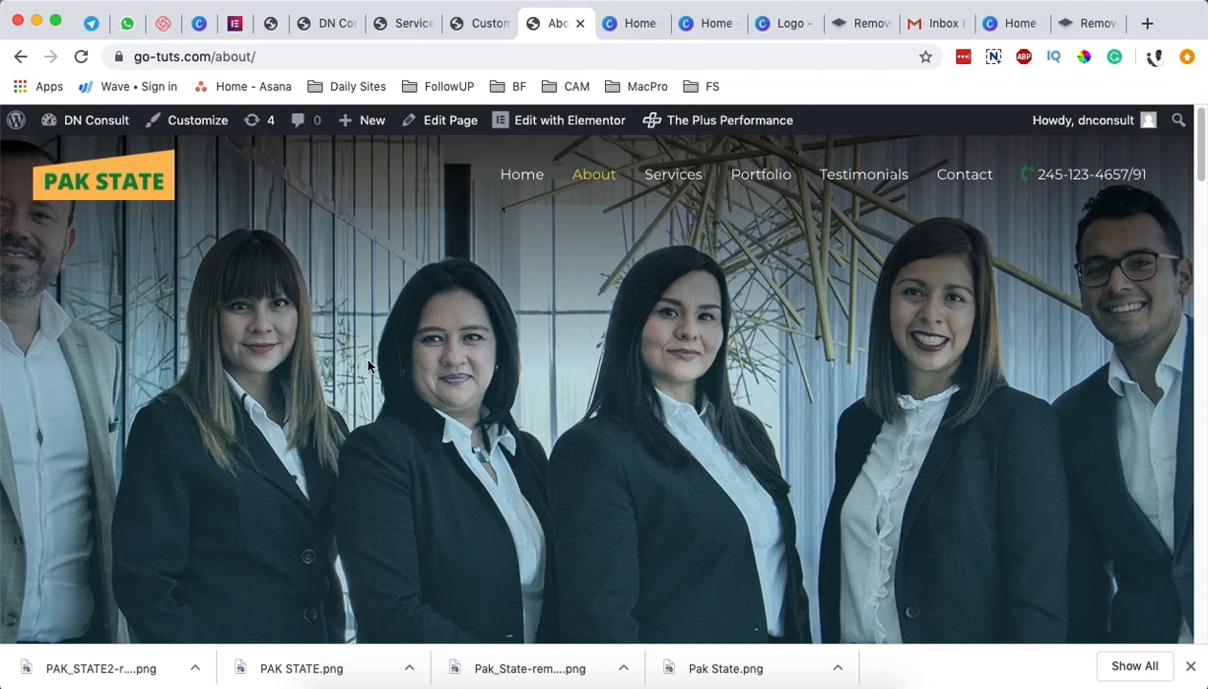
{"action": "scroll", "coordinate": [369, 367], "scroll_direction": "down", "scroll_amount": 3}
{"action": "scroll", "coordinate": [366, 362], "scroll_direction": "down", "scroll_amount": 5}
{"action": "scroll", "coordinate": [366, 362], "scroll_direction": "up", "scroll_amount": 8}
{"action": "left_click", "coordinate": [967, 178]}
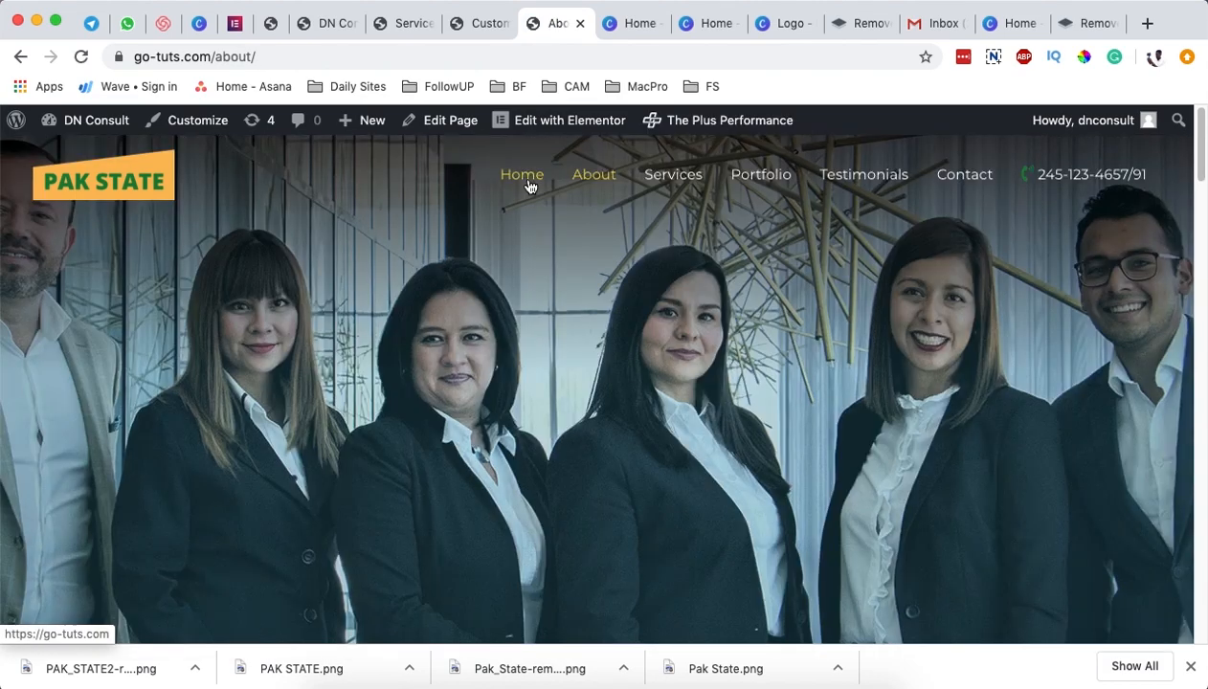
{"action": "left_click", "coordinate": [1190, 667]}
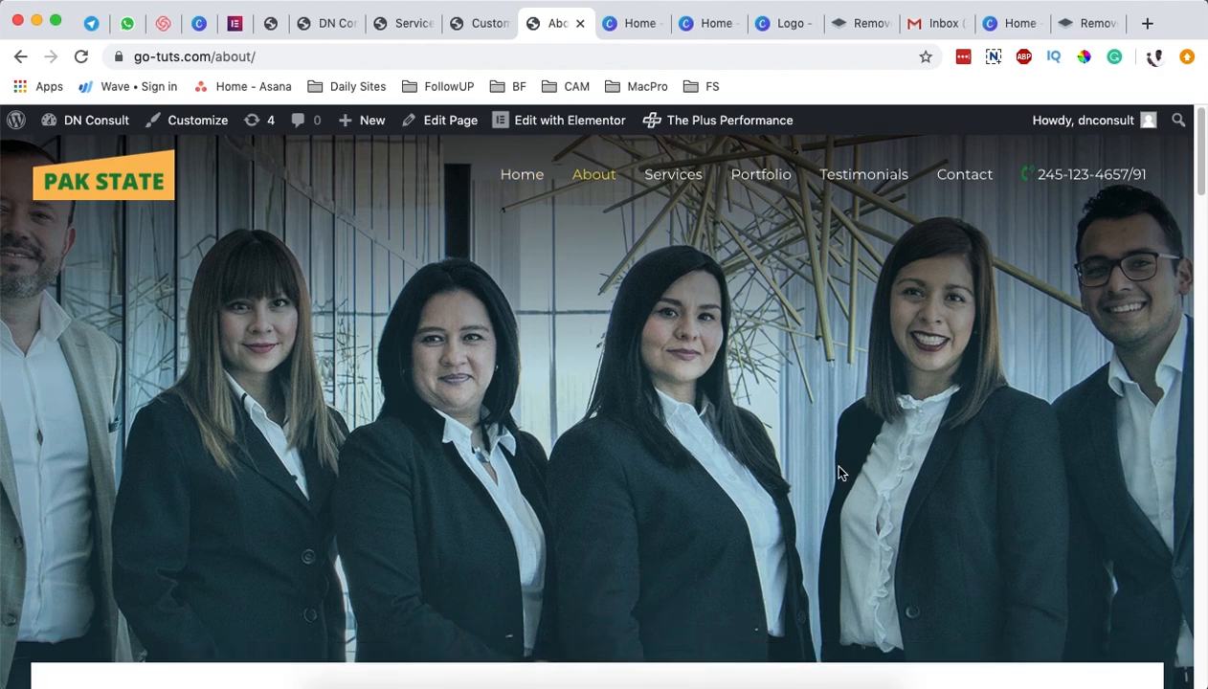